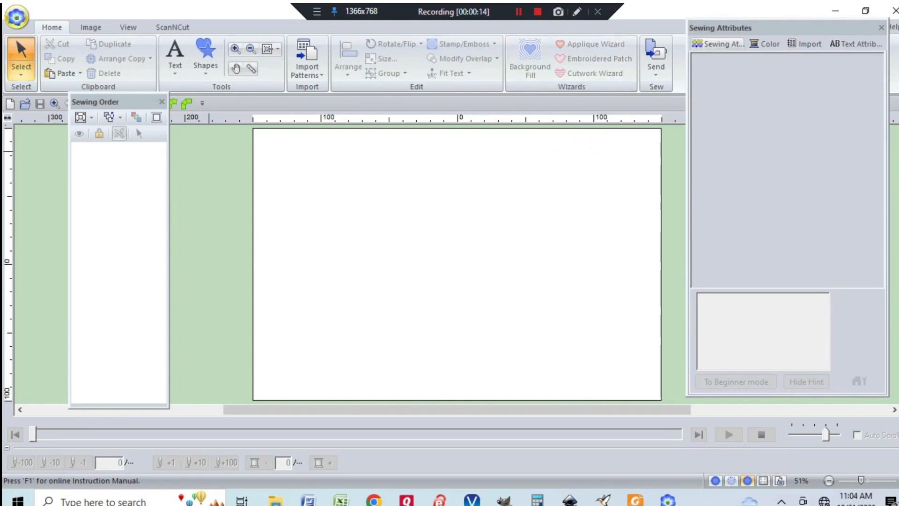
Step: Review the settings for the available fabrics in the Fabric Selector and apply Synthetic leather
left_click(16, 17)
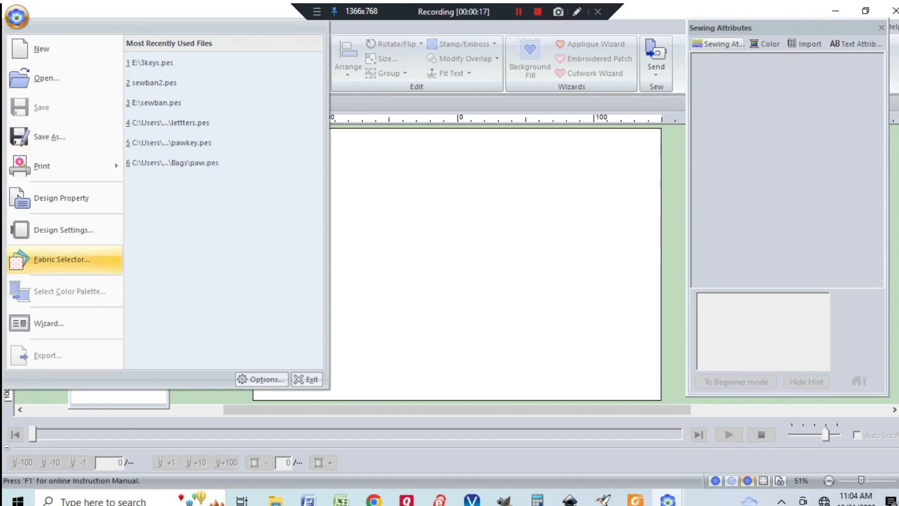
left_click(62, 260)
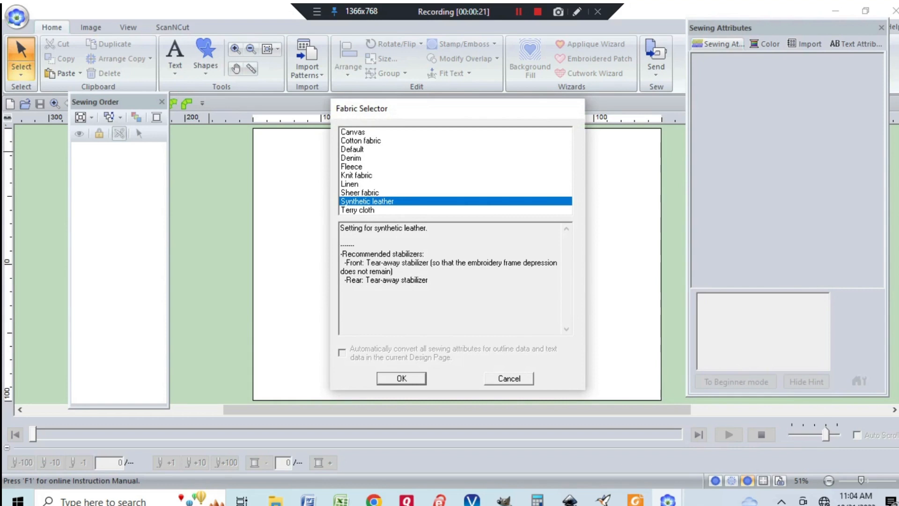
left_click(353, 132)
left_click(361, 141)
left_click(352, 149)
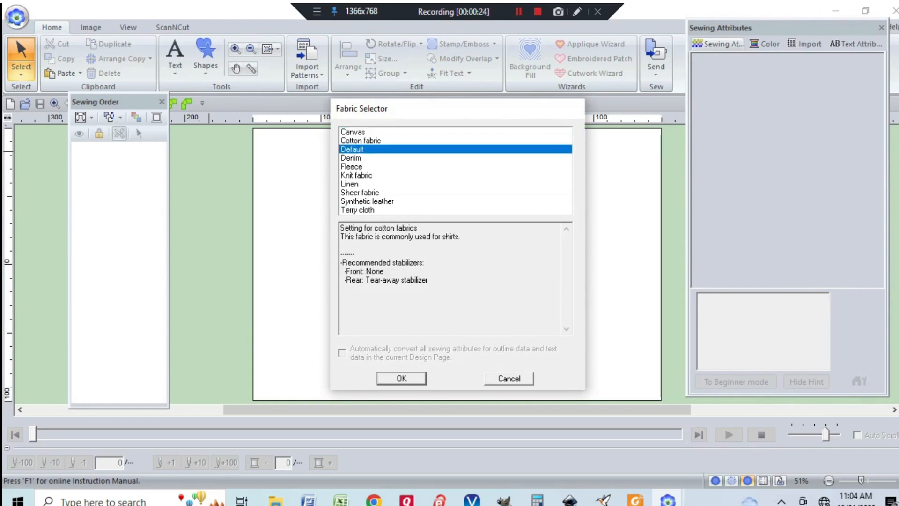
left_click(351, 158)
left_click(351, 167)
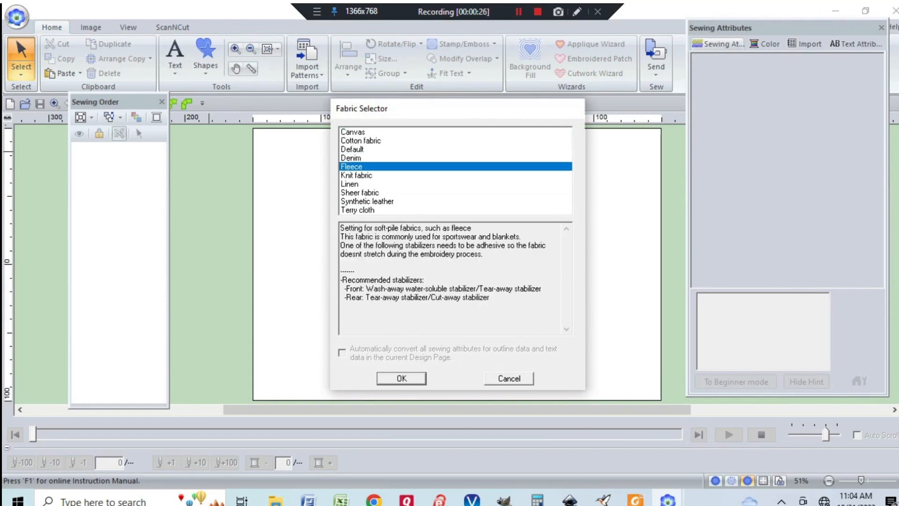
left_click(356, 175)
left_click(350, 184)
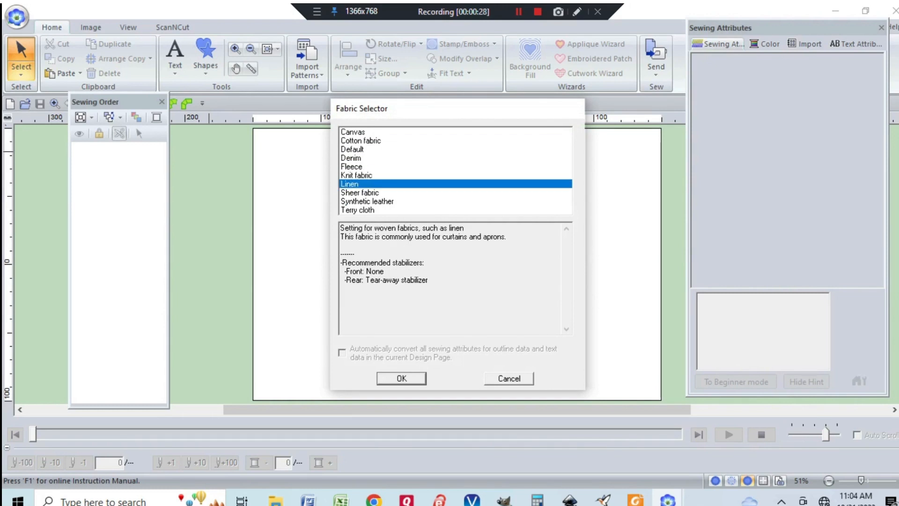
left_click(360, 193)
left_click(367, 202)
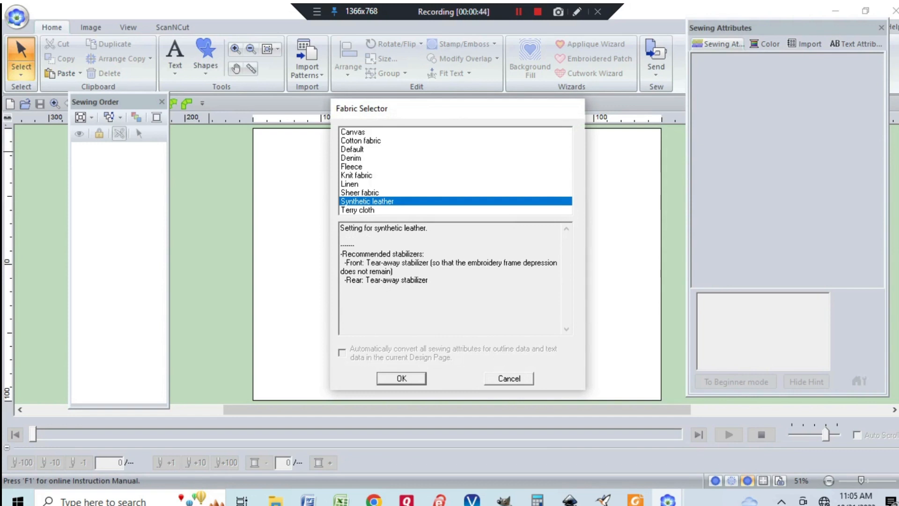
left_click(400, 379)
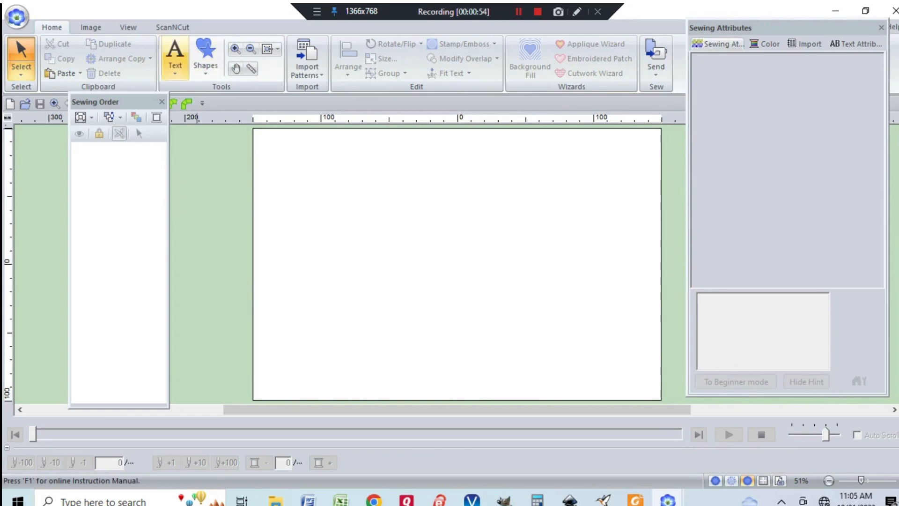
Step: Add the first name as a text object near the middle of the design page, using font 014 Script 03 at size 10.0
left_click(176, 60)
left_click(176, 108)
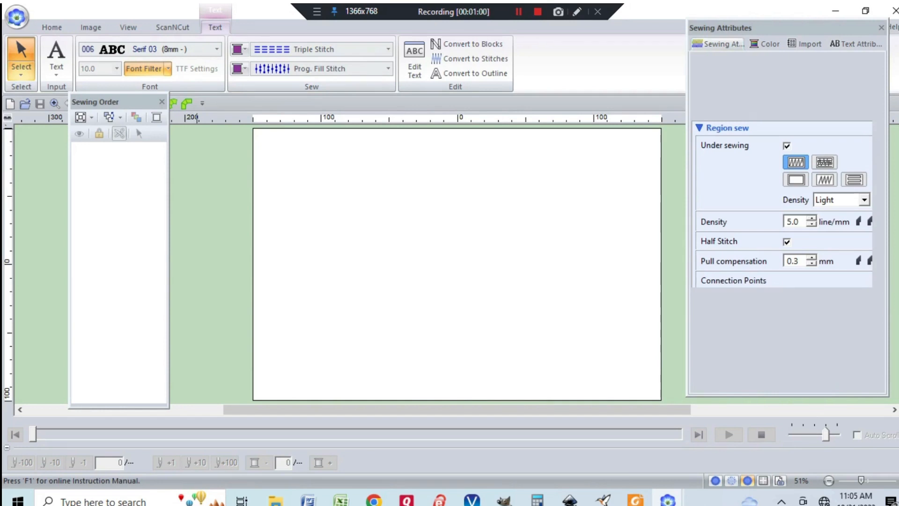
left_click(216, 50)
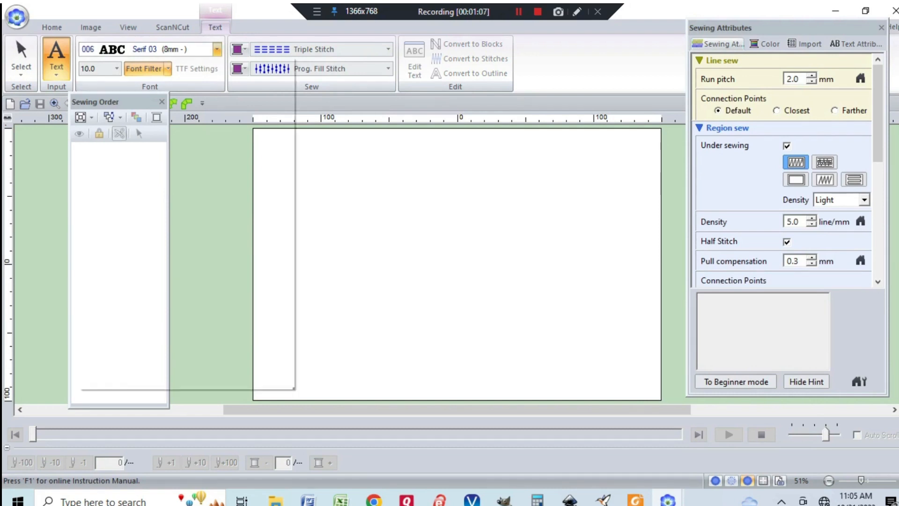
left_click(217, 49)
left_click(168, 81)
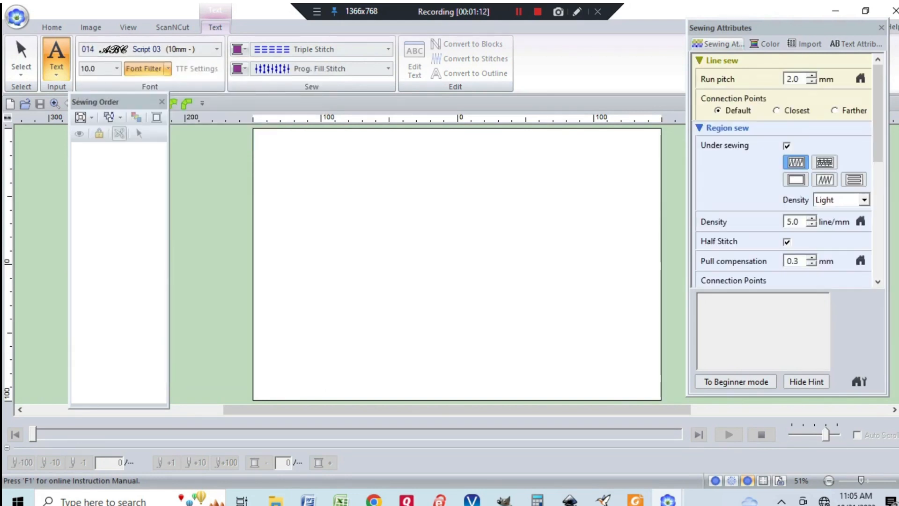
left_click(421, 258)
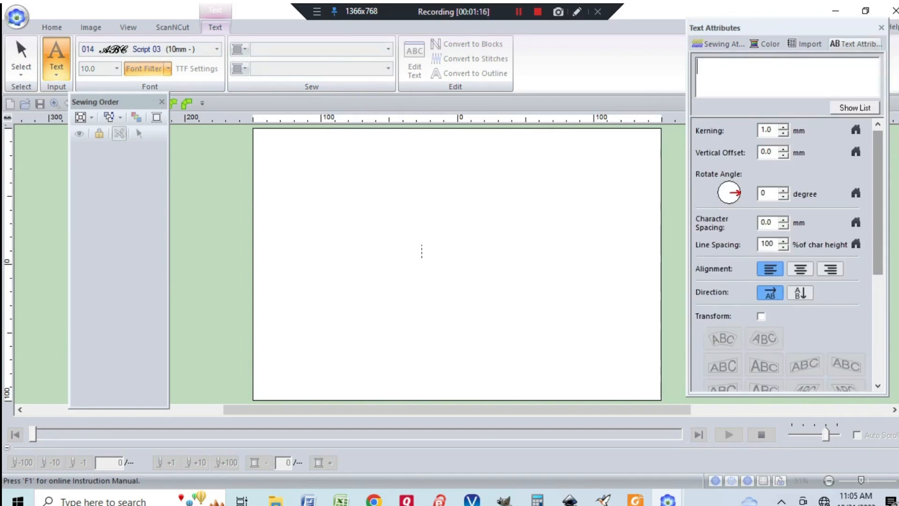
type("Amy")
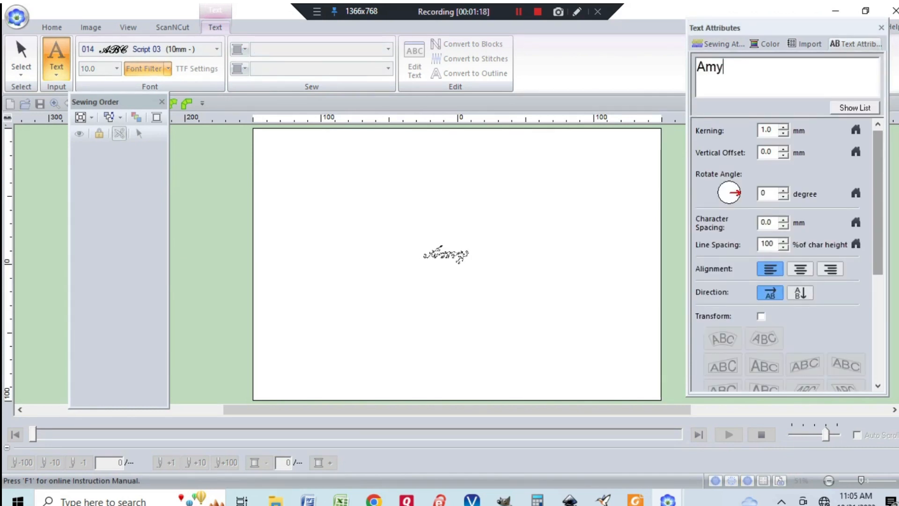
key("Return")
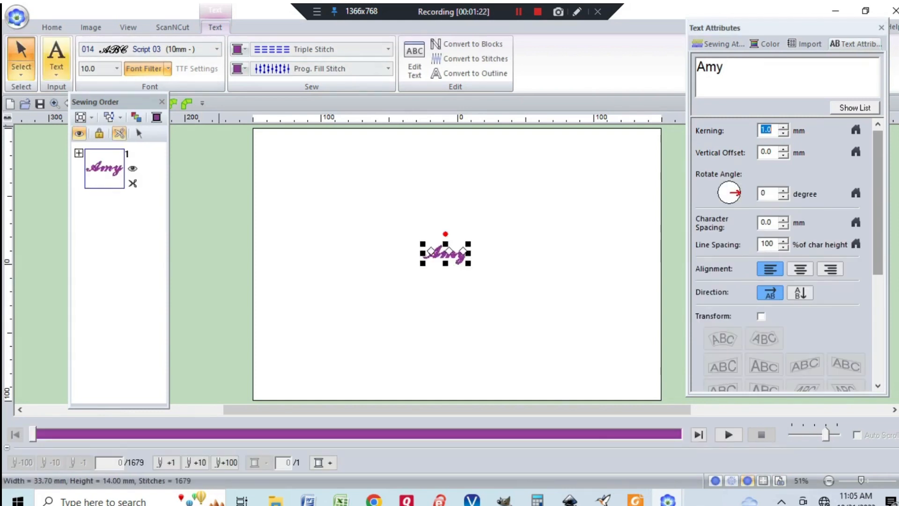
Step: Resize the name lettering to a height of 38.10 mm while maintaining its aspect ratio
left_click(51, 27)
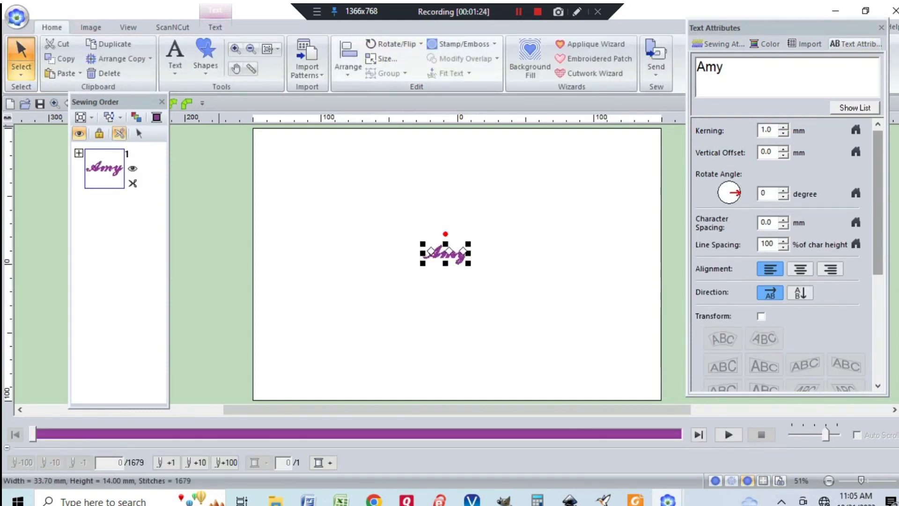
left_click(380, 58)
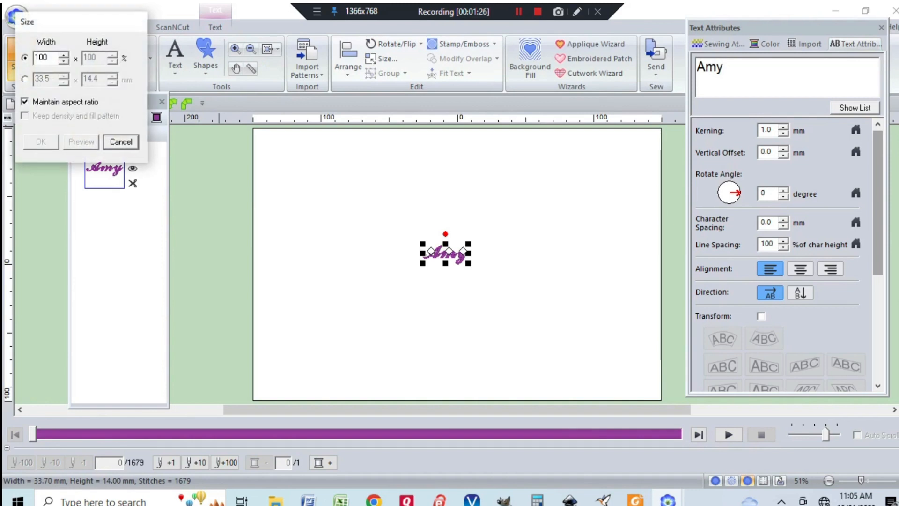
left_click(25, 79)
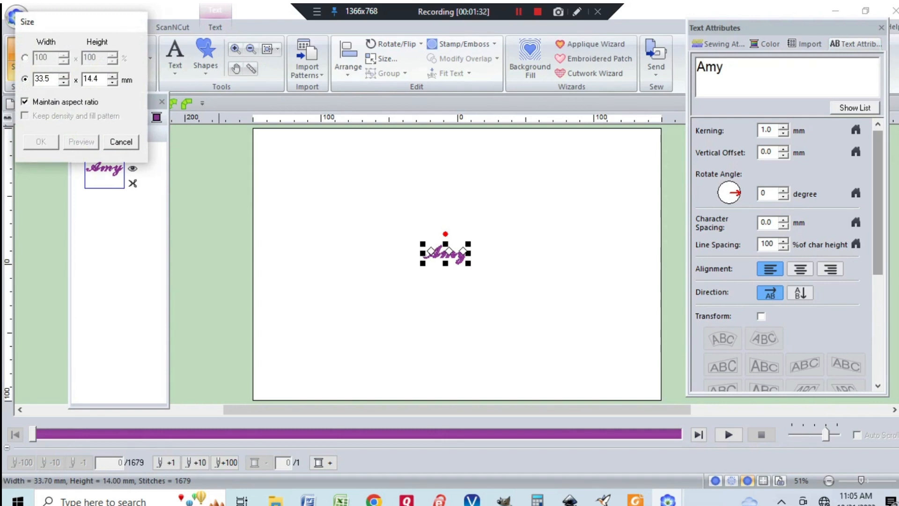
left_click_drag(98, 79, 82, 80)
type("38.10")
key("Return")
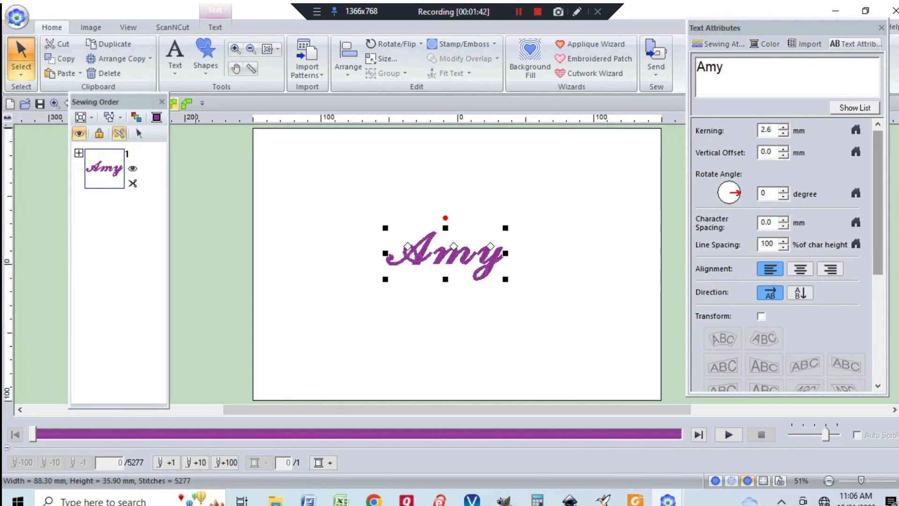
Step: Shift the second and third letters of the name closer to the letter before them, giving each a kerning of 0.1 mm
left_click_drag(119, 102, 79, 133)
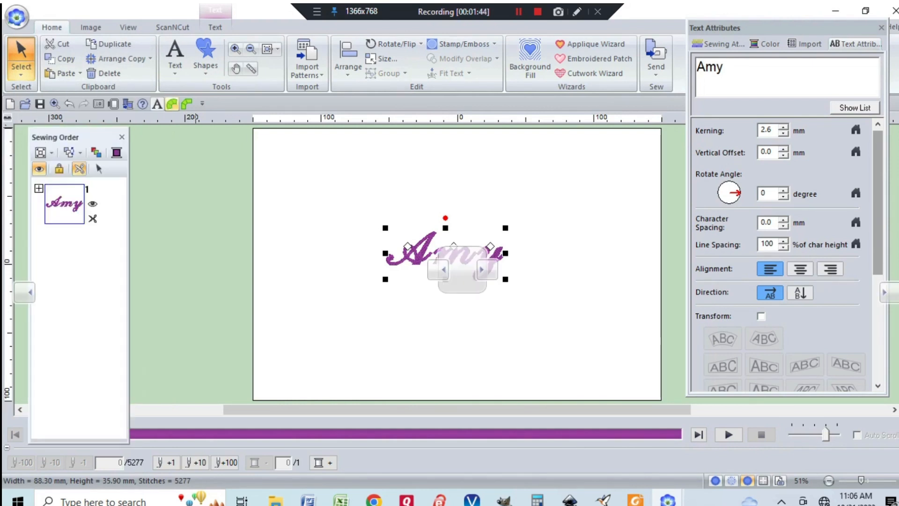
left_click(55, 104)
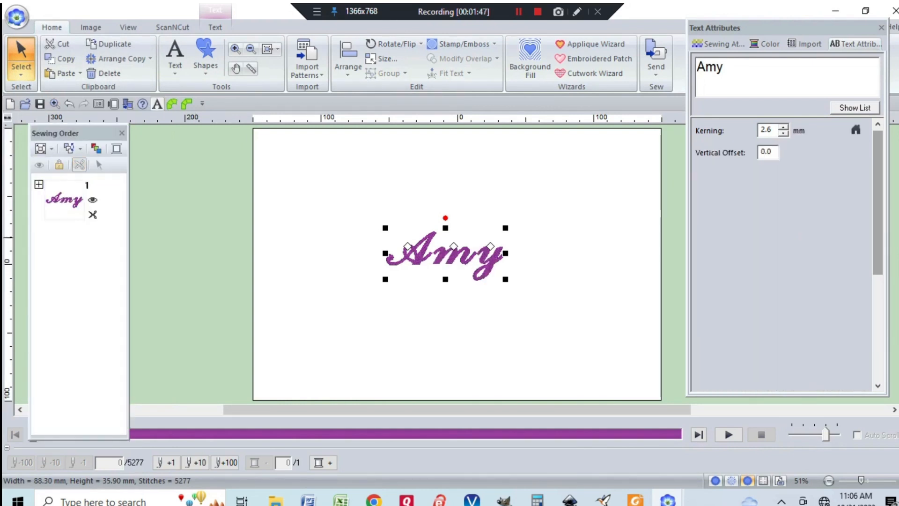
left_click(438, 263)
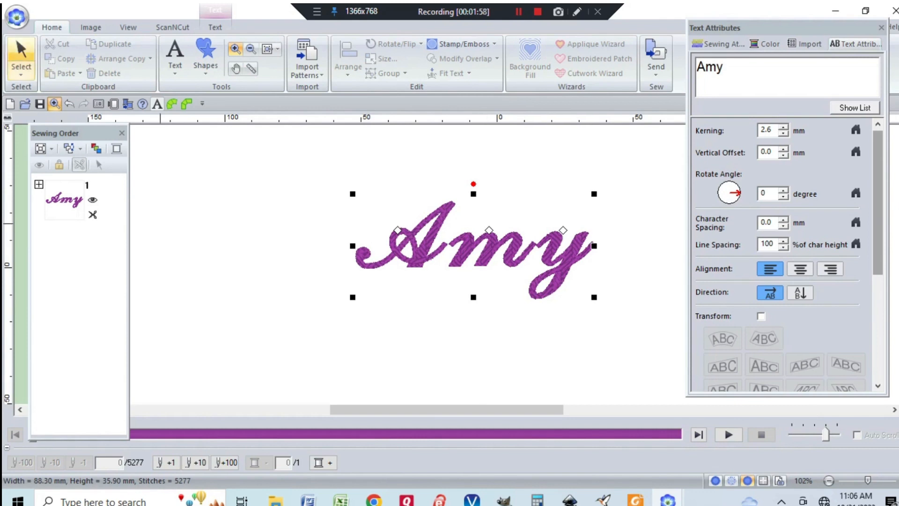
left_click(21, 53)
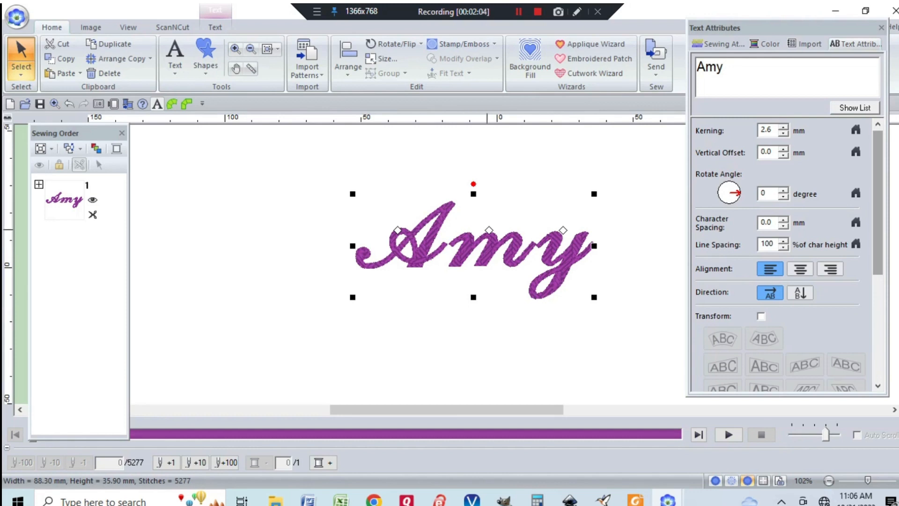
left_click(488, 230)
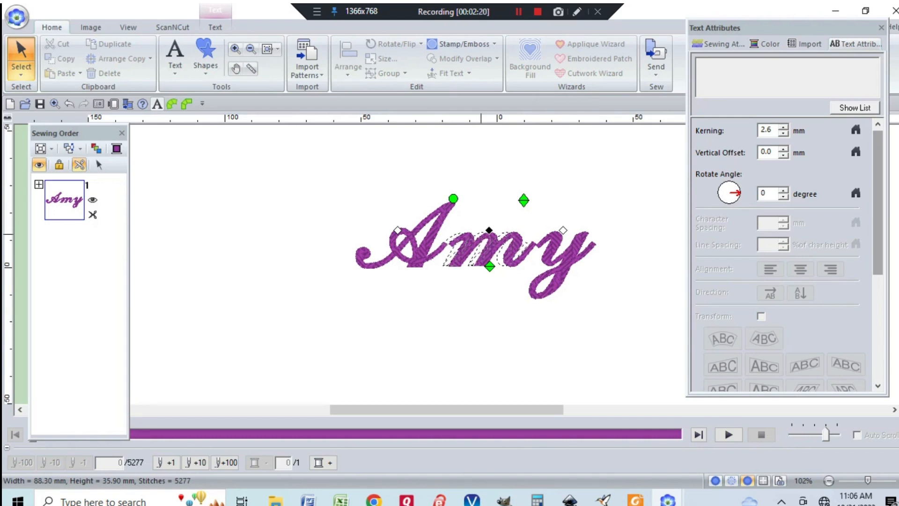
left_click_drag(489, 231, 482, 234)
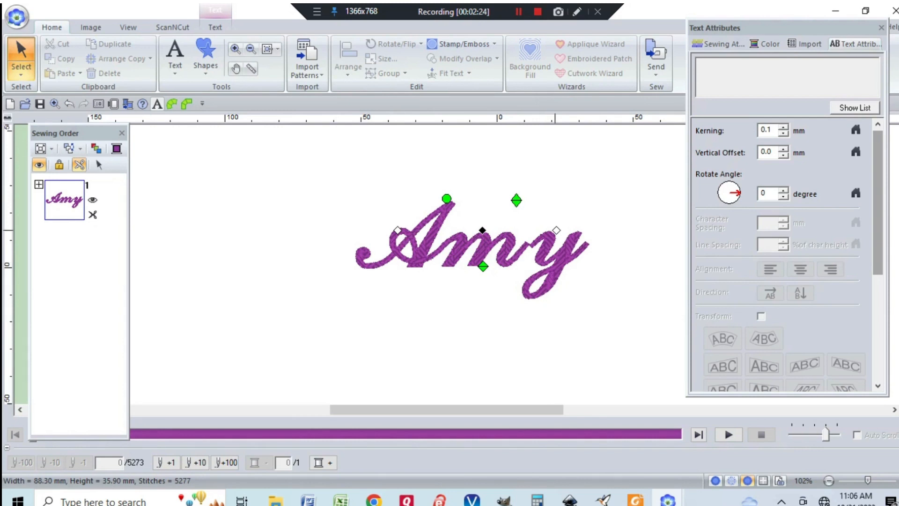
left_click(557, 230)
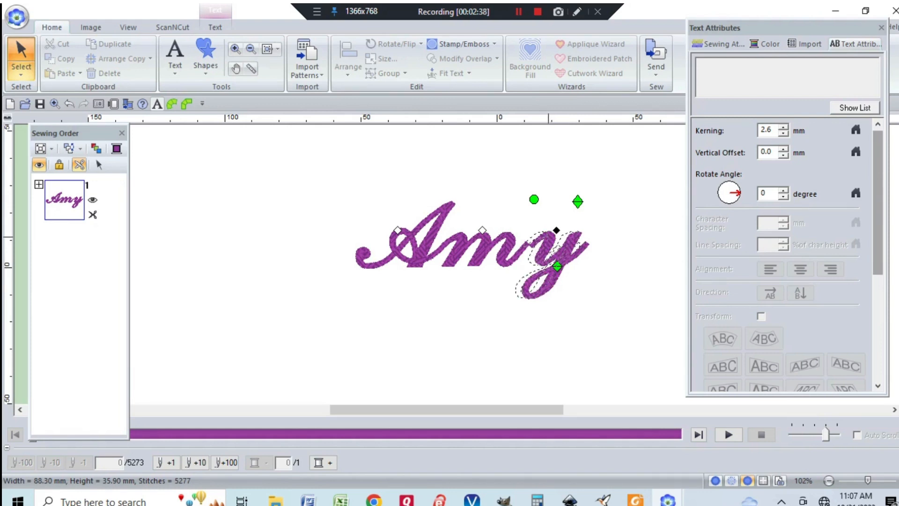
left_click_drag(556, 231, 549, 237)
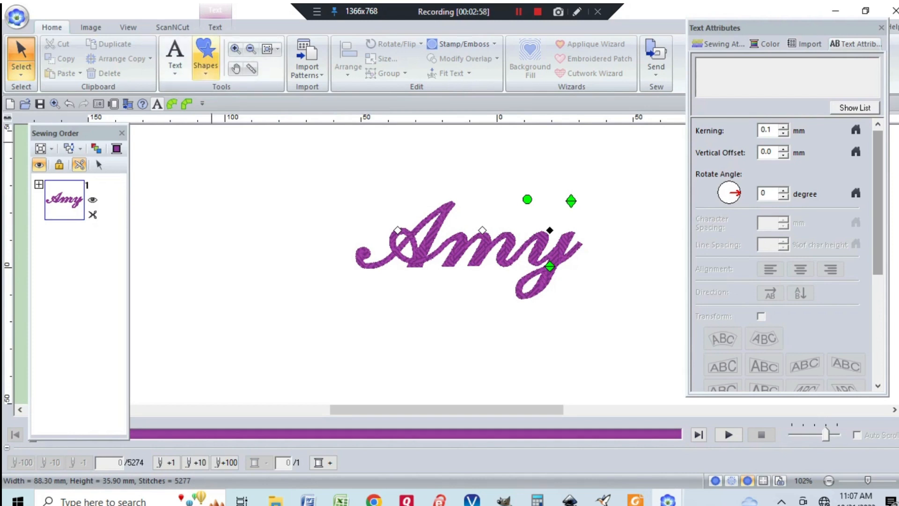
Step: Draw a rectangle outline about 38 mm wide and 12 mm high in the empty area above and before the name
left_click(205, 56)
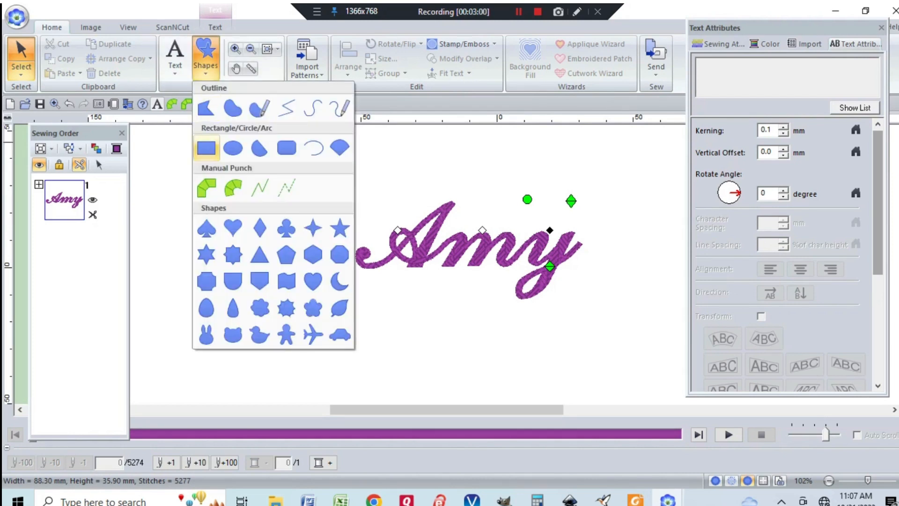
left_click(206, 147)
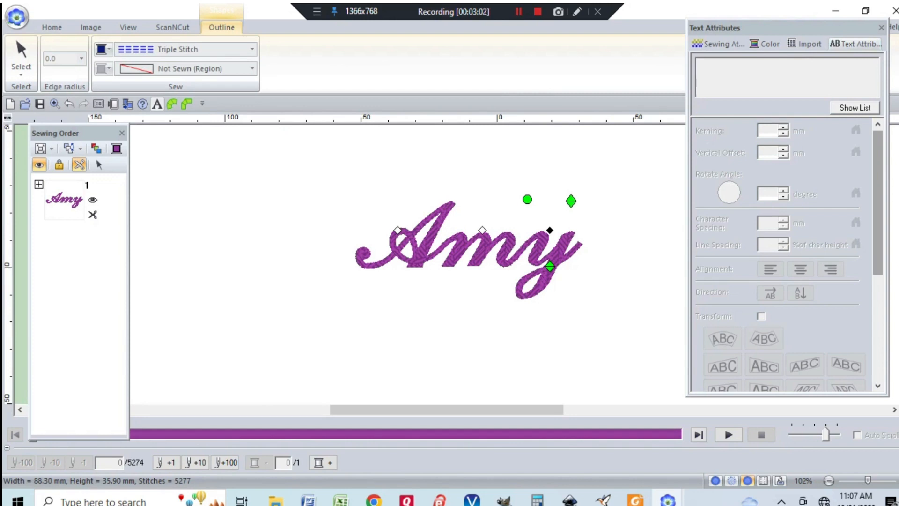
left_click_drag(186, 178, 289, 212)
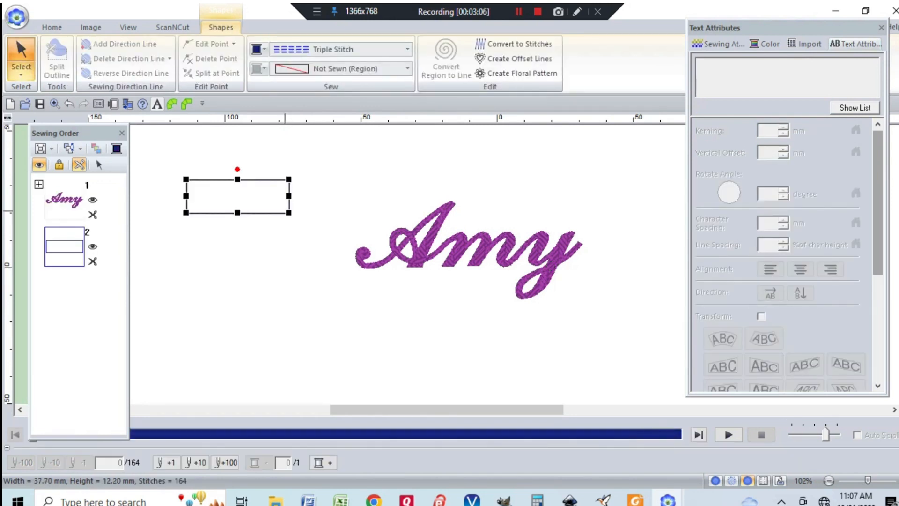
Step: Resize the rectangle to 63.5 mm wide and 7.62 mm high without maintaining its aspect ratio, and deselect it
left_click(51, 28)
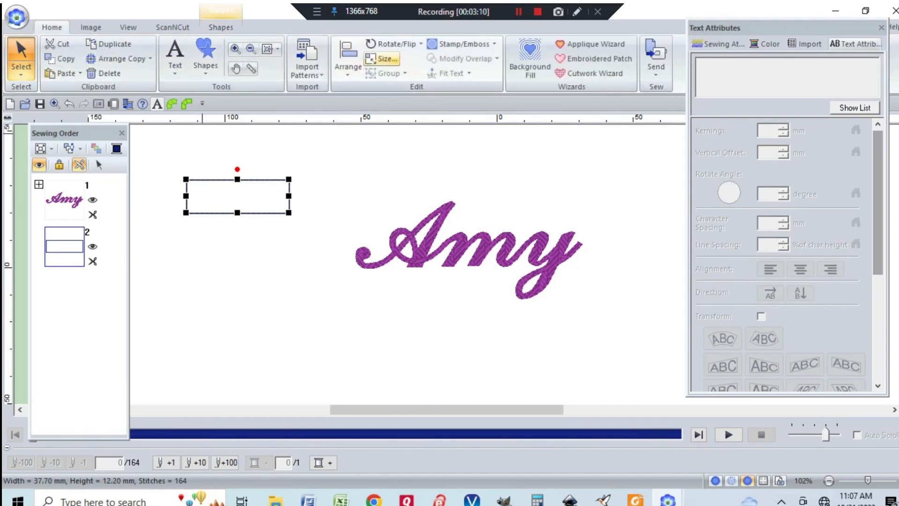
left_click(388, 59)
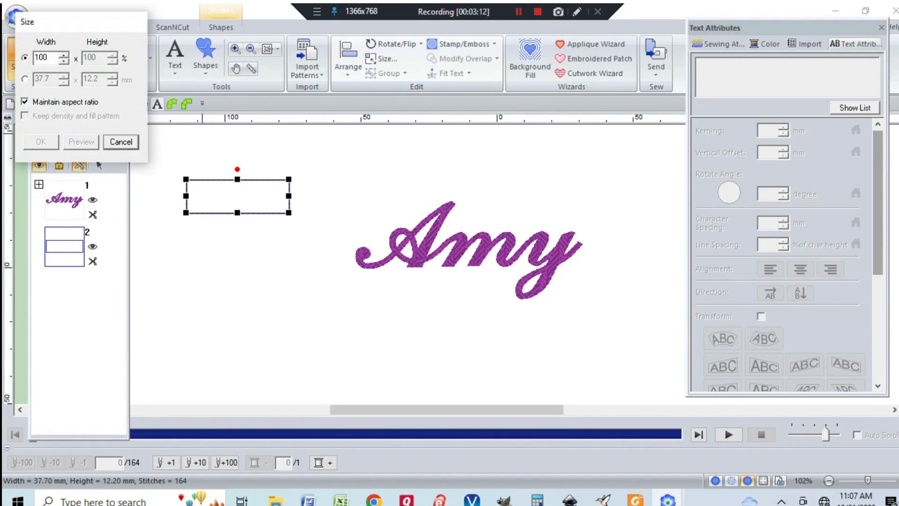
left_click(25, 80)
left_click_drag(51, 79, 33, 78)
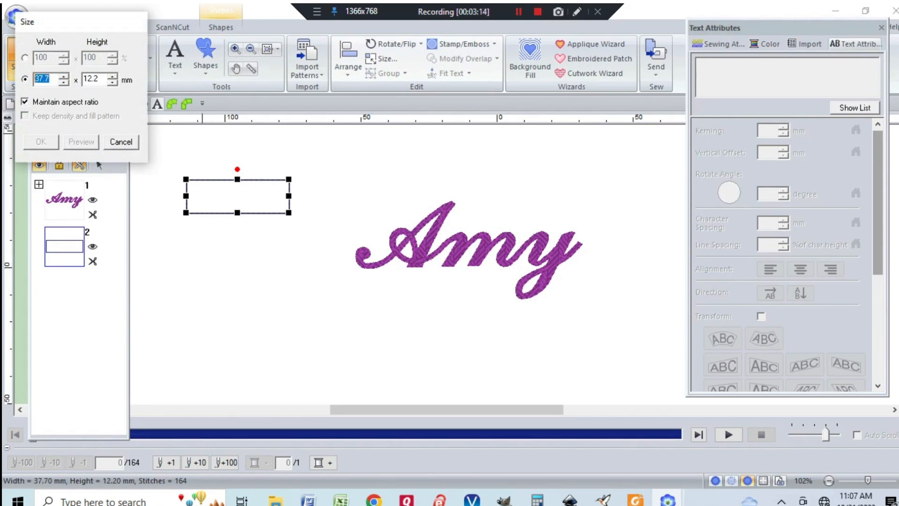
type("63.5")
left_click(25, 102)
double_click(96, 79)
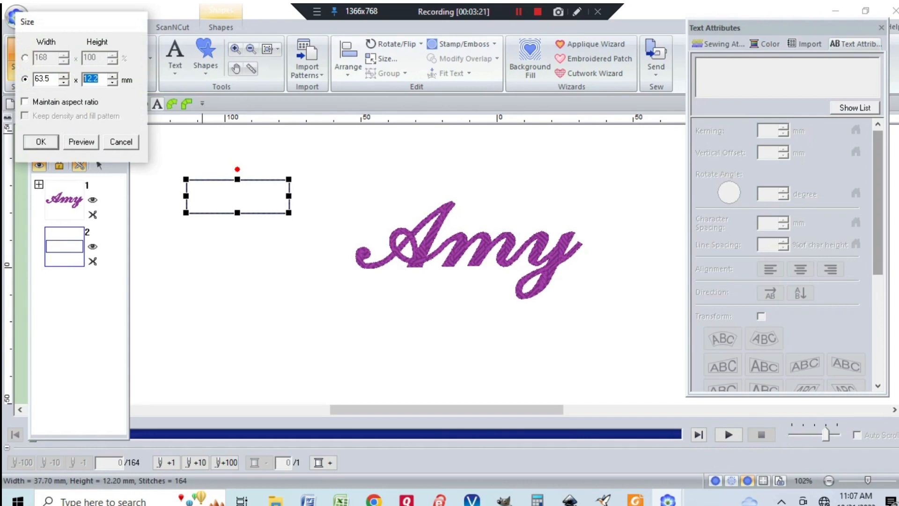
type("7.62")
key("Return")
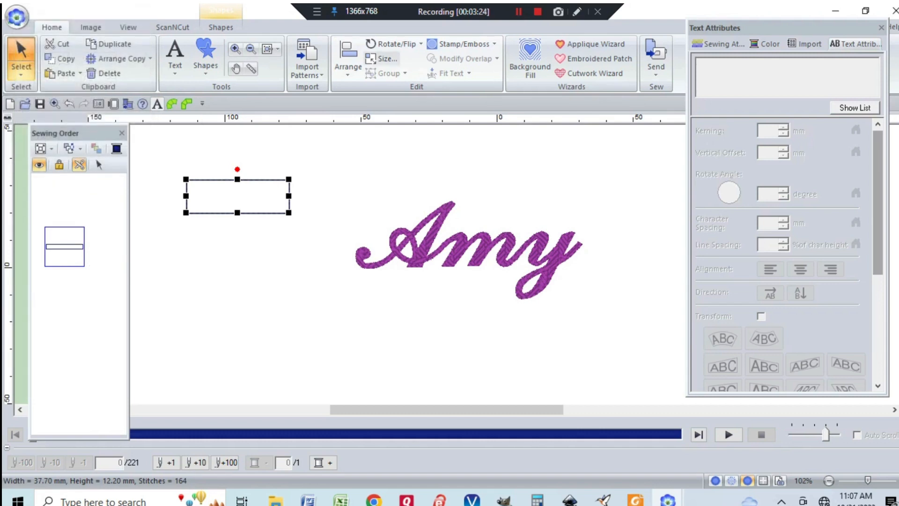
left_click(518, 12)
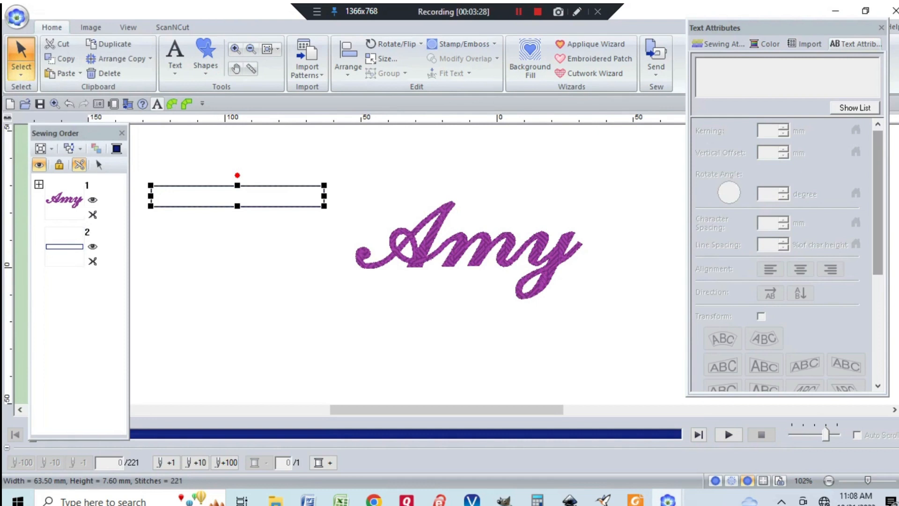
left_click(225, 161)
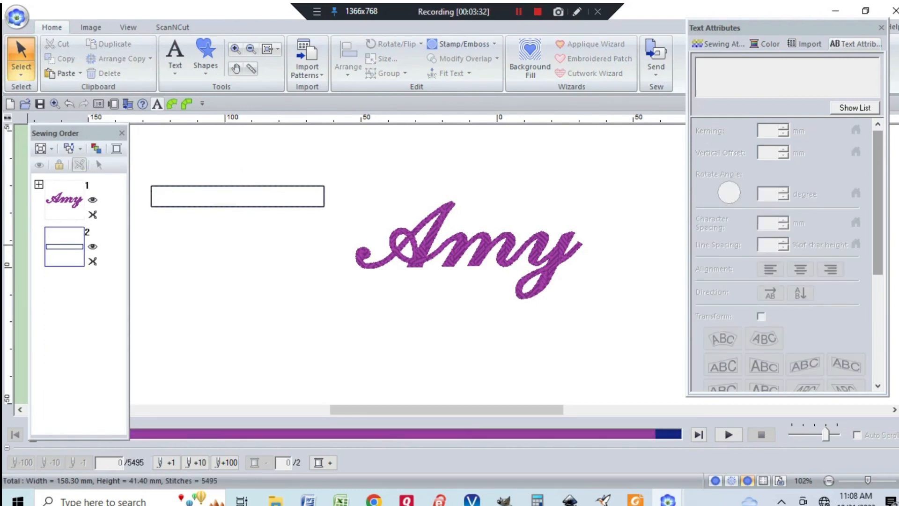
Step: Move the rectangle next to the name so its end meets the first letter, and deselect it
left_click(64, 246)
right_click(50, 248)
left_click(96, 257)
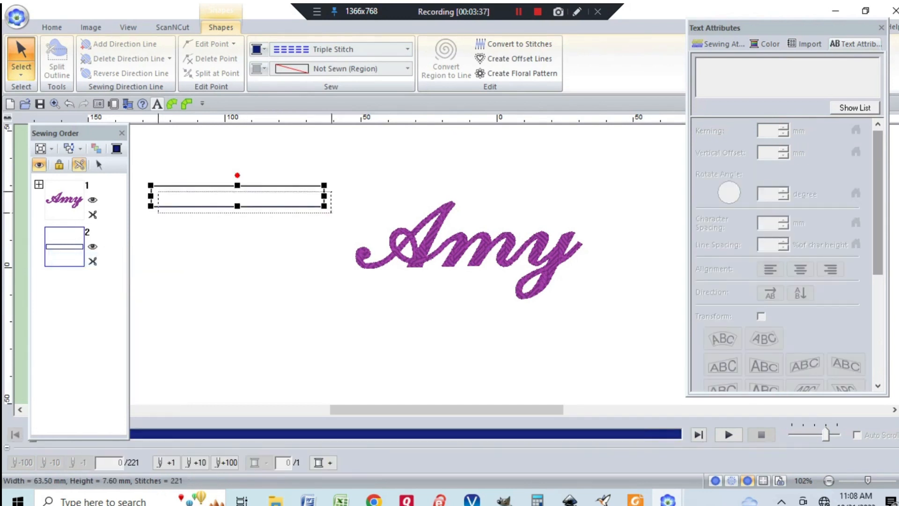
left_click_drag(245, 202, 296, 233)
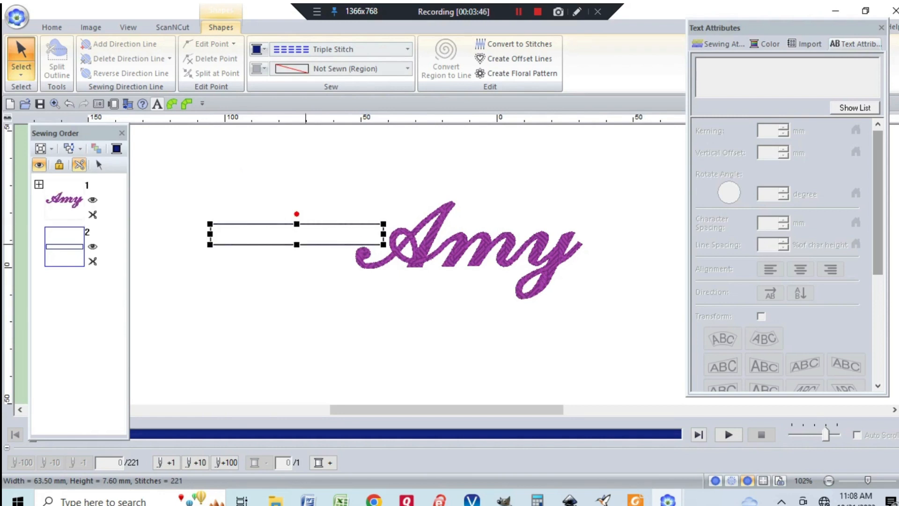
left_click(270, 295)
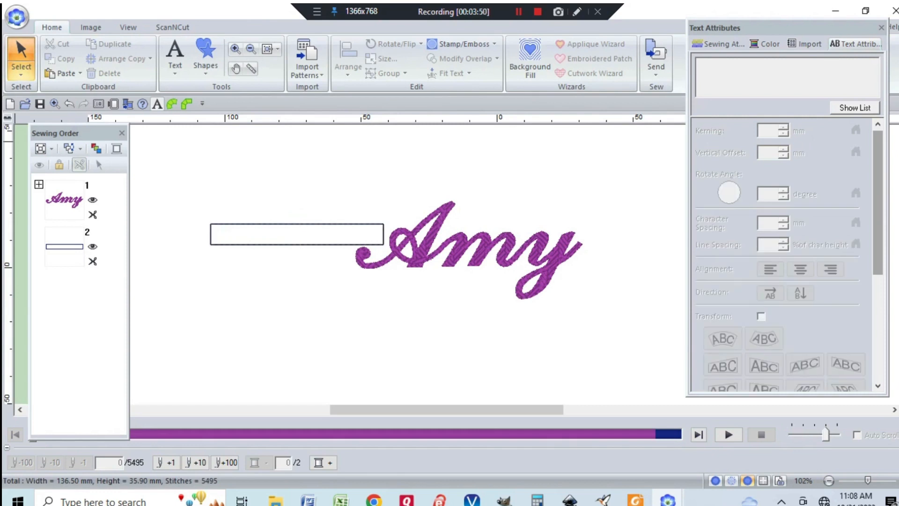
Step: Create an embroidered patch outline around the whole design with no satin stitch and a running-stitch cutting line 2.5 mm from the pattern
left_click(21, 70)
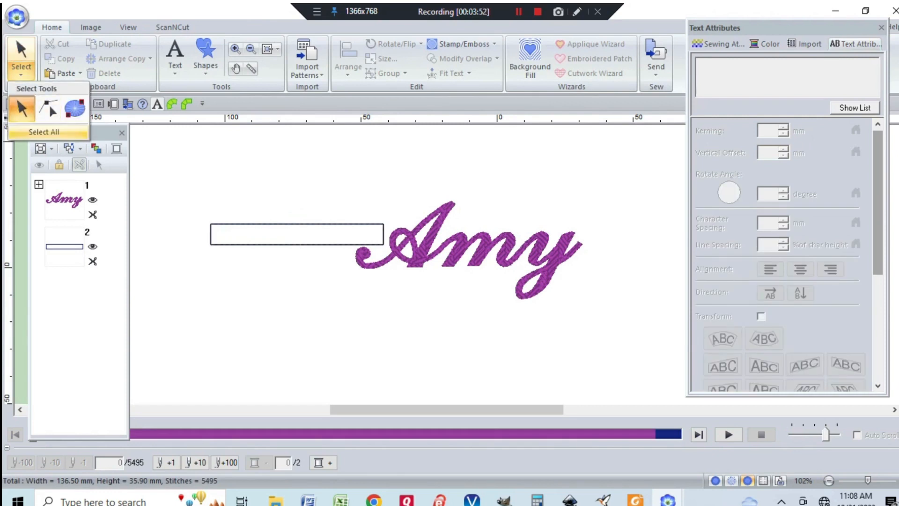
left_click(49, 132)
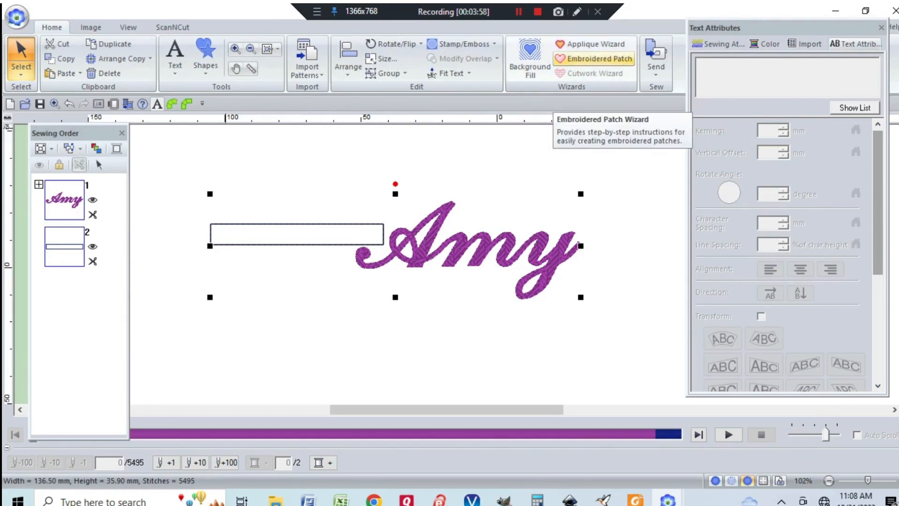
left_click(594, 58)
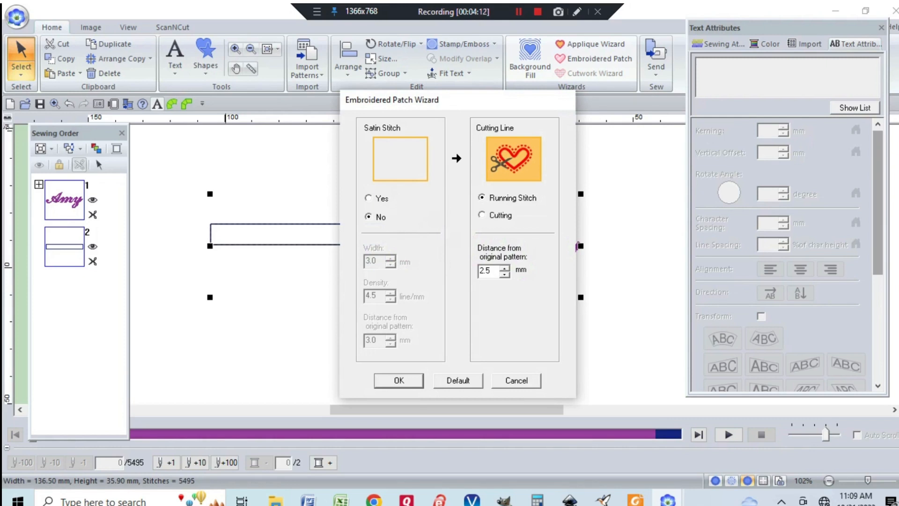
key("Return")
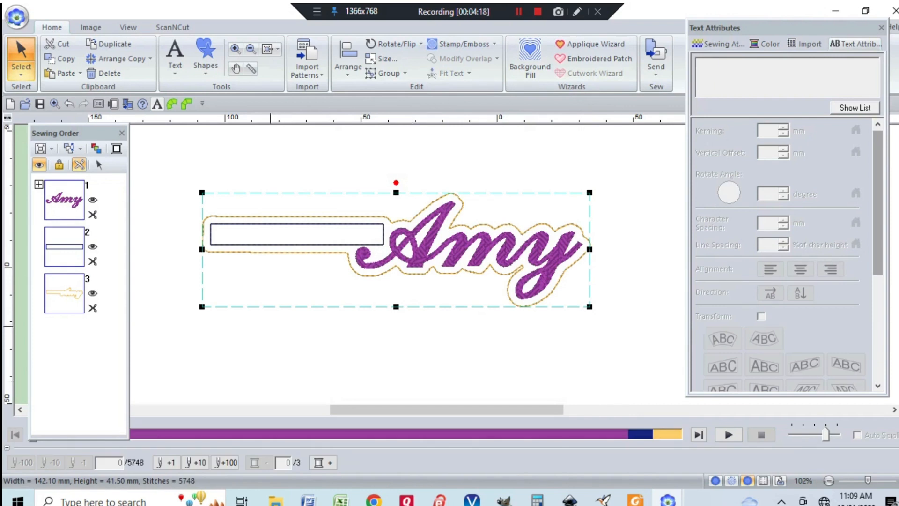
left_click(80, 370)
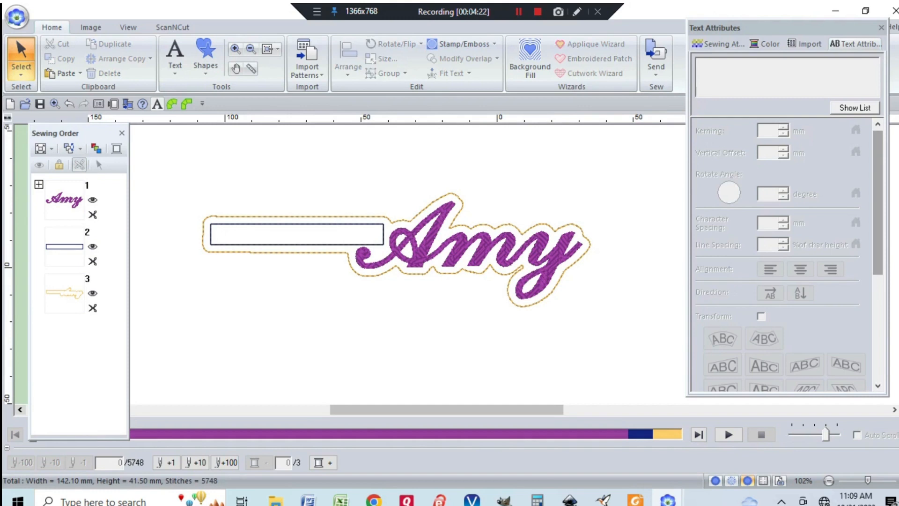
Step: Delete the original rectangle inside the patch outline
left_click(64, 247)
right_click(65, 246)
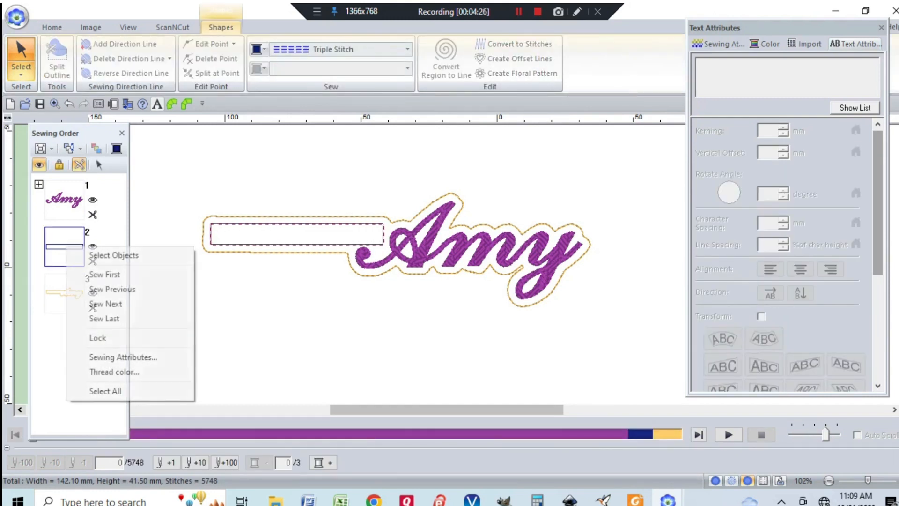
left_click(94, 252)
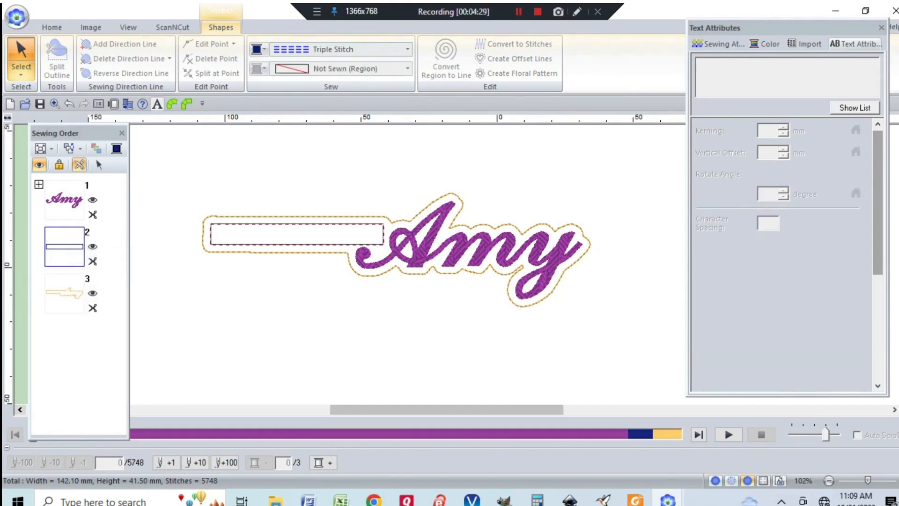
key("Delete")
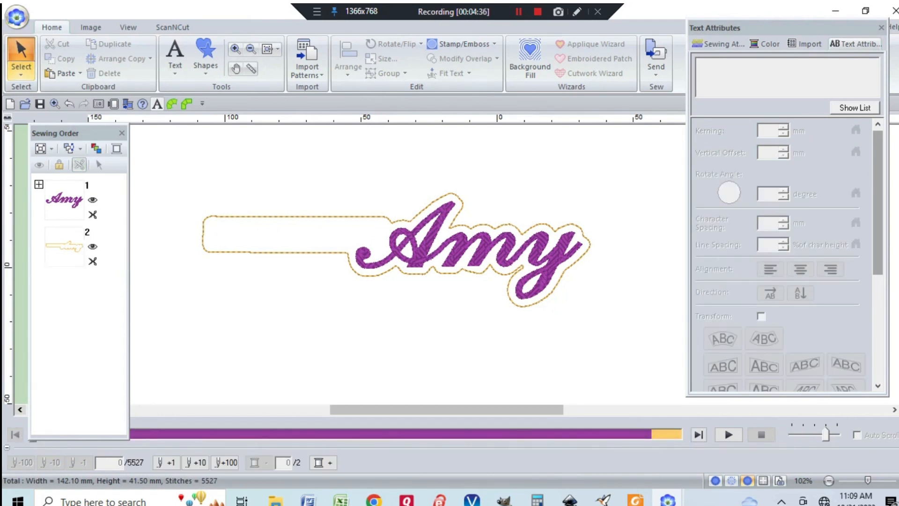
Step: Remove the outline's edit point at the dip where the rectangular tab meets the first letter, and deselect the outline
left_click(16, 38)
left_click(49, 109)
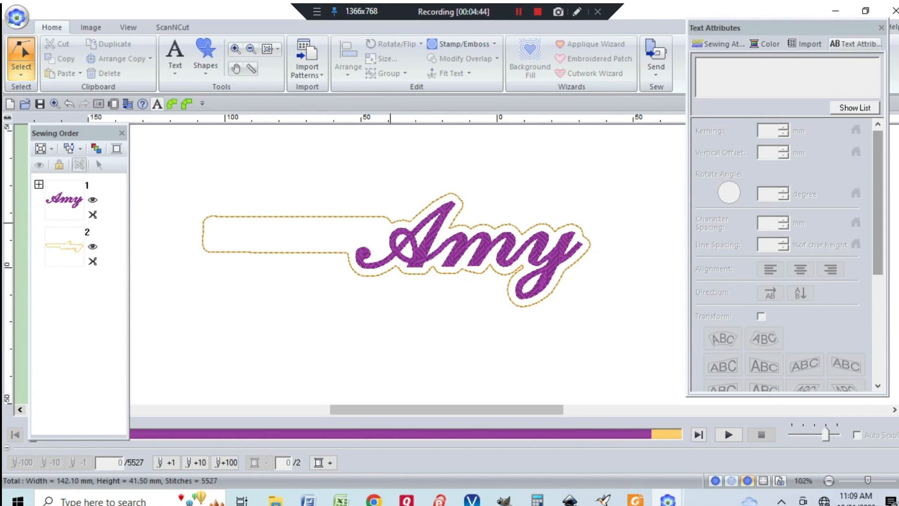
left_click(64, 247)
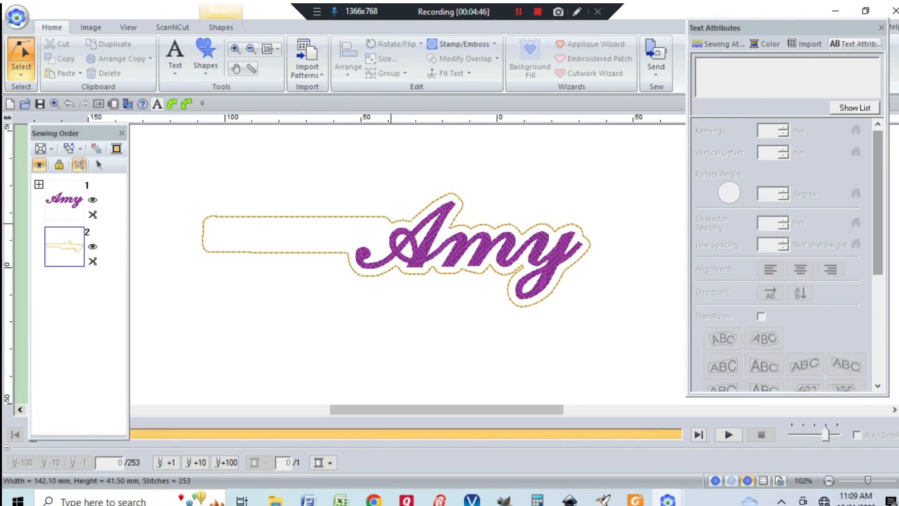
left_click(392, 223)
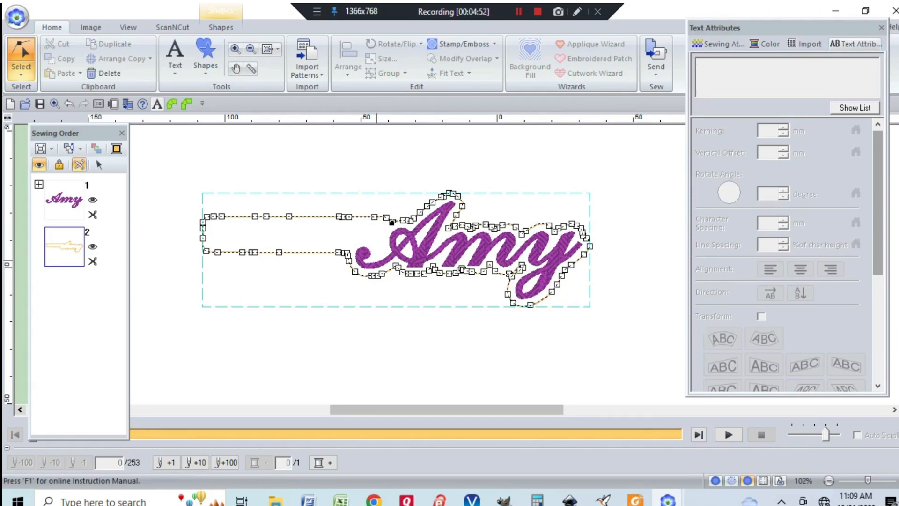
key("Delete")
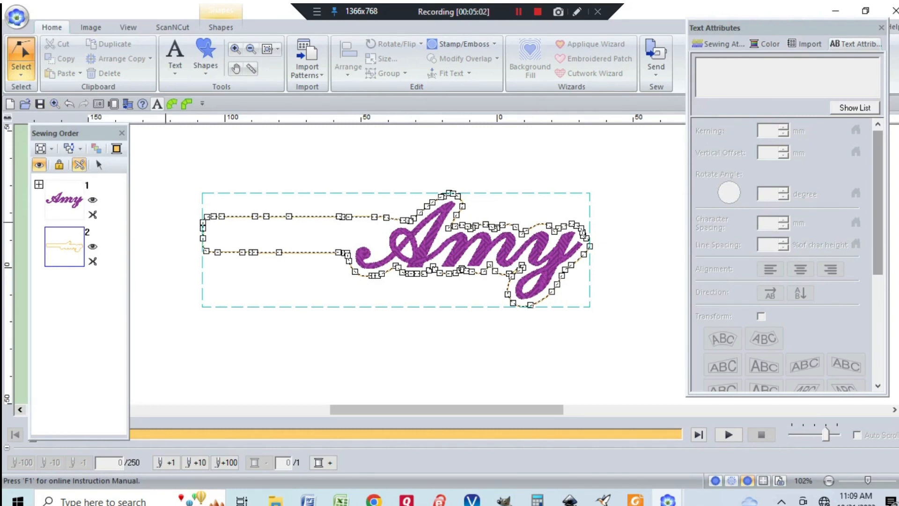
left_click(166, 222)
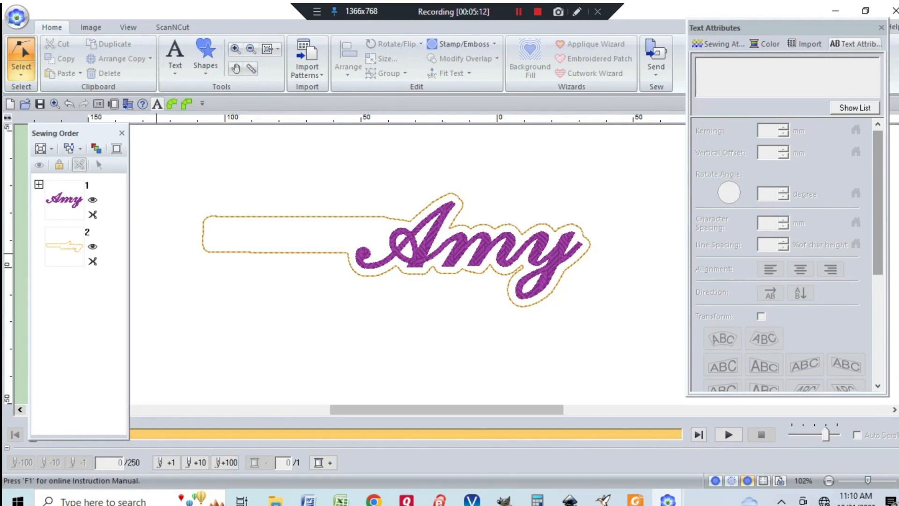
Step: Remove three edit points from the outline's sharp notch beside the last letter's tail, and deselect the outline
left_click(523, 267)
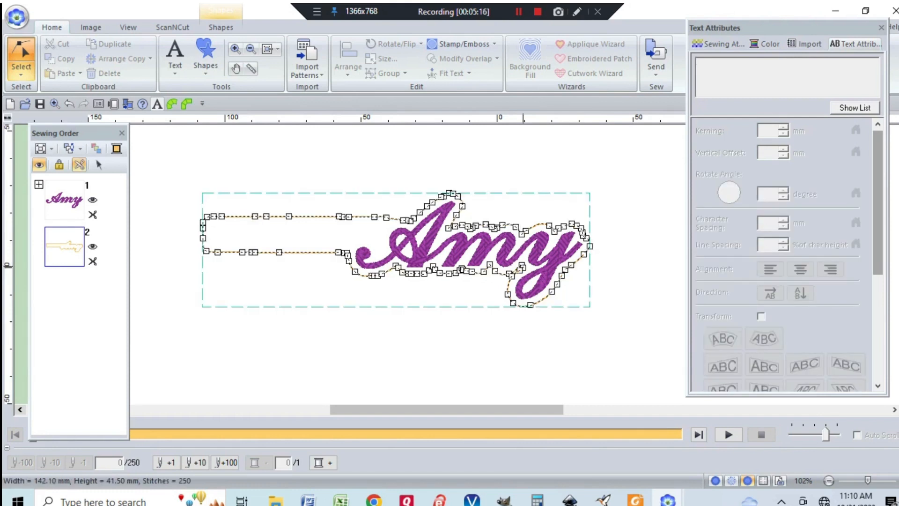
left_click(523, 267)
key("Delete")
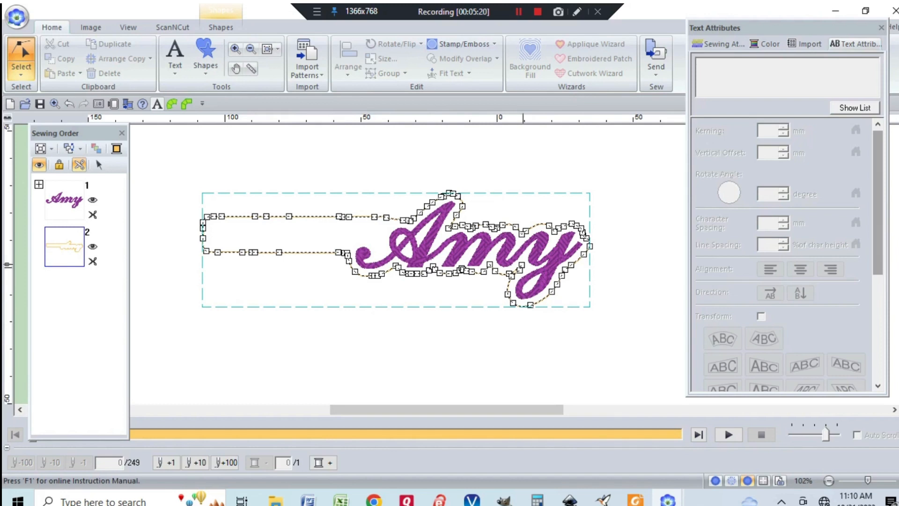
left_click(522, 265)
key("Delete")
left_click(519, 270)
key("Delete")
left_click(464, 291)
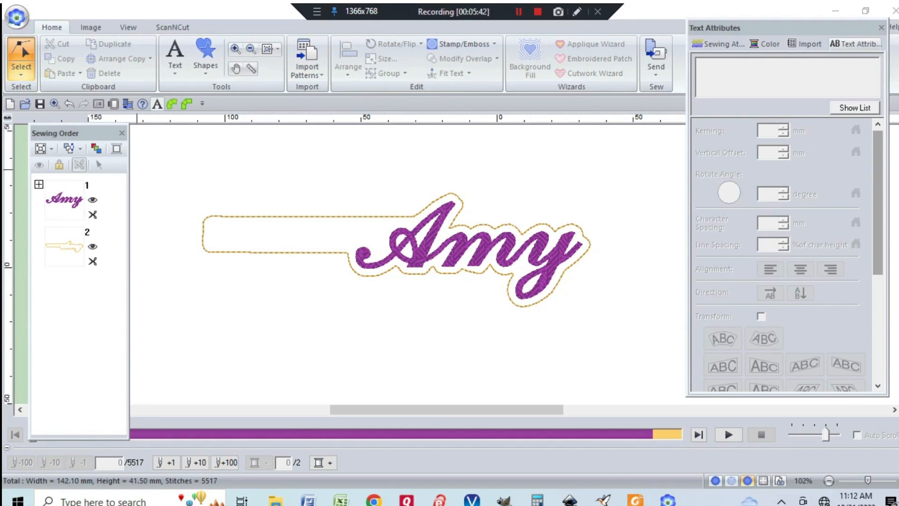
Step: Select the patch outline and duplicate it in place
left_click(64, 246)
right_click(60, 244)
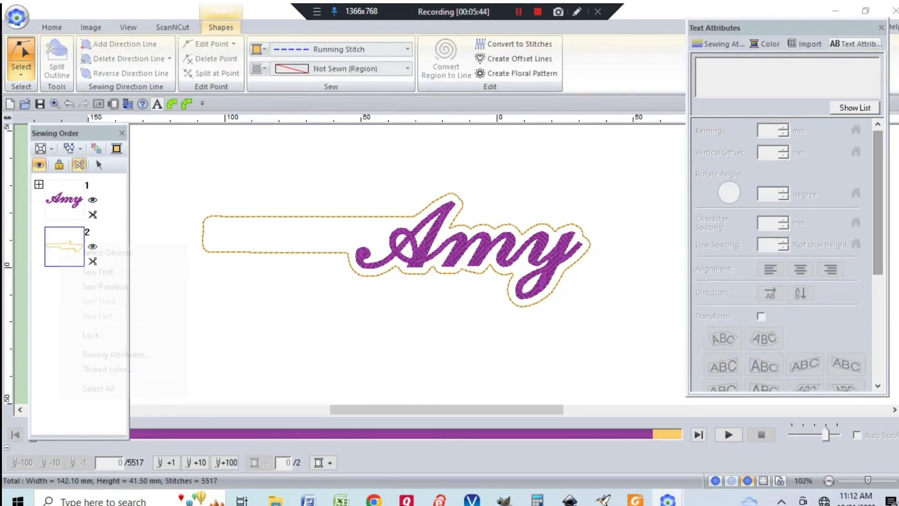
left_click(89, 251)
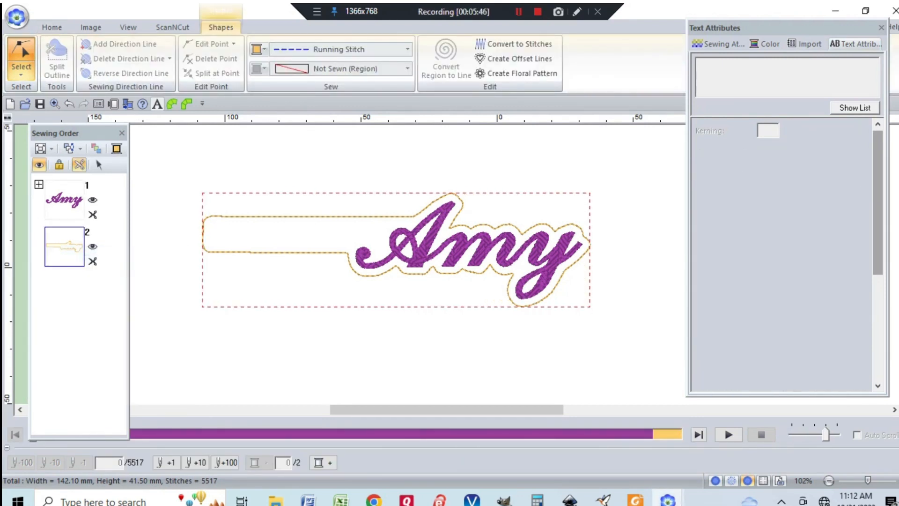
left_click(52, 28)
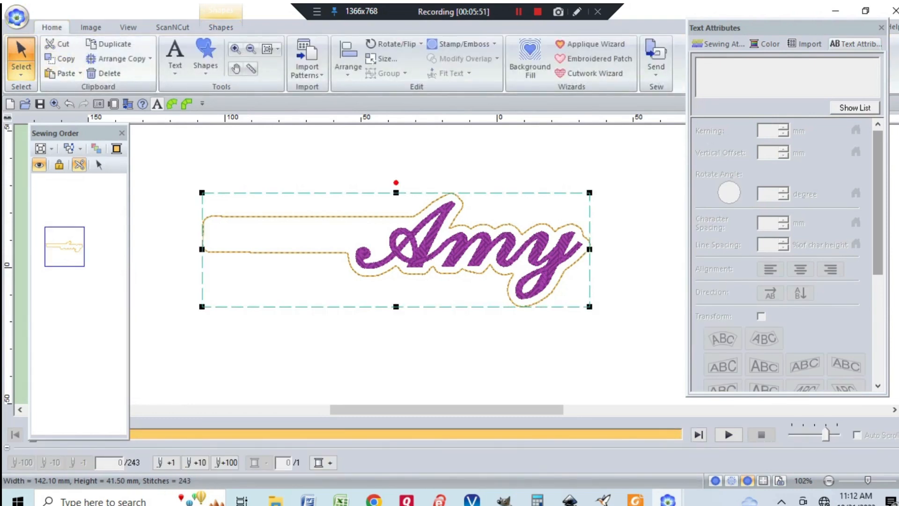
left_click(221, 27)
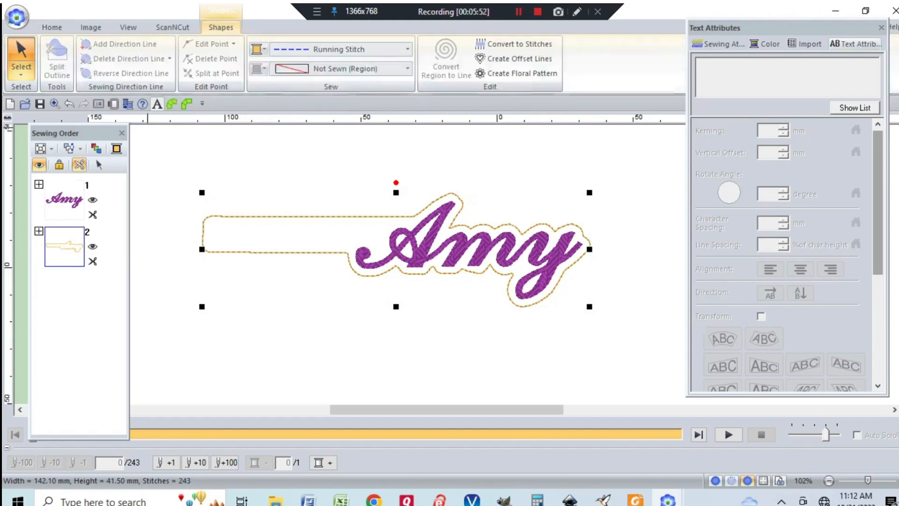
Step: Recolor the duplicated outline dark olive and move it to first place in the sewing order
left_click(259, 49)
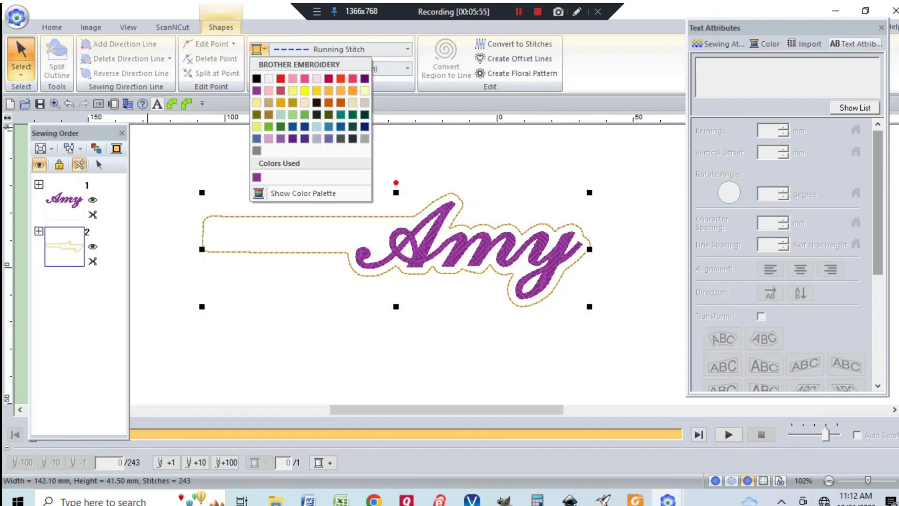
left_click(257, 114)
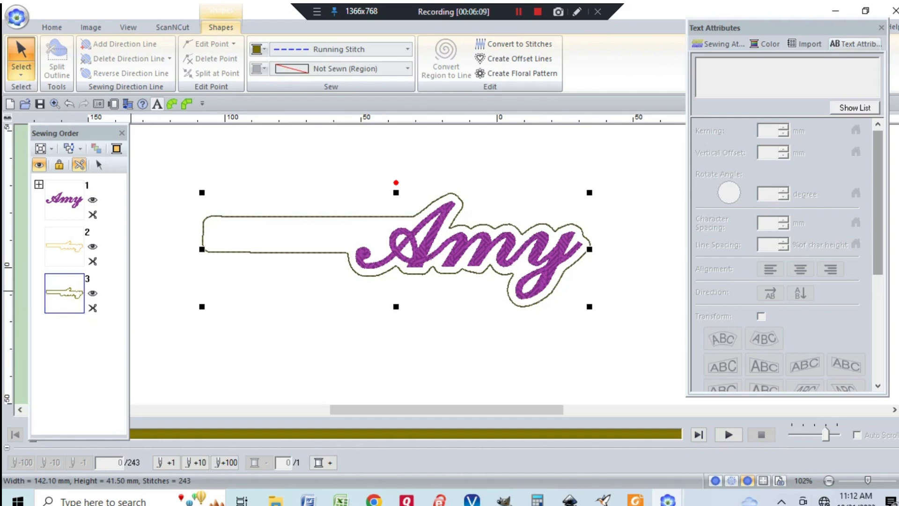
left_click_drag(64, 293, 64, 183)
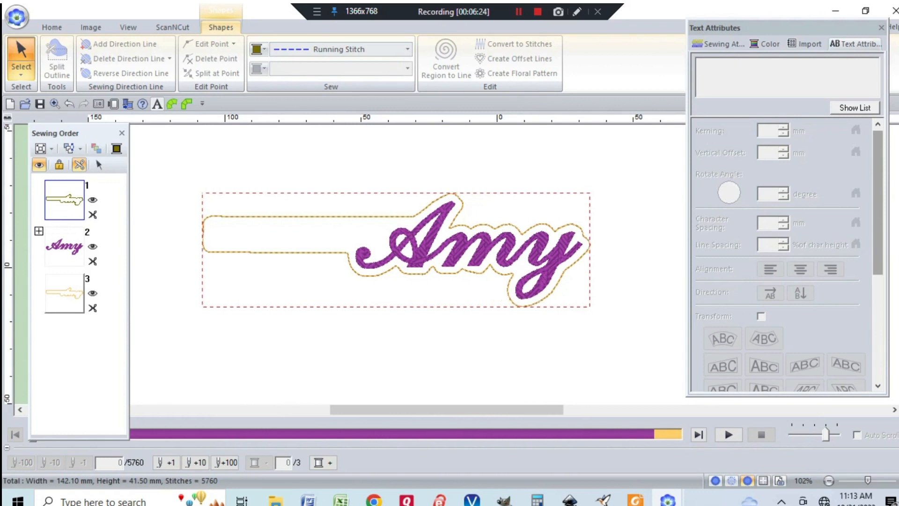
Step: Select the original gold outline at the end of the sewing order and set its running stitch to a 3.0 mm run pitch
left_click(65, 293)
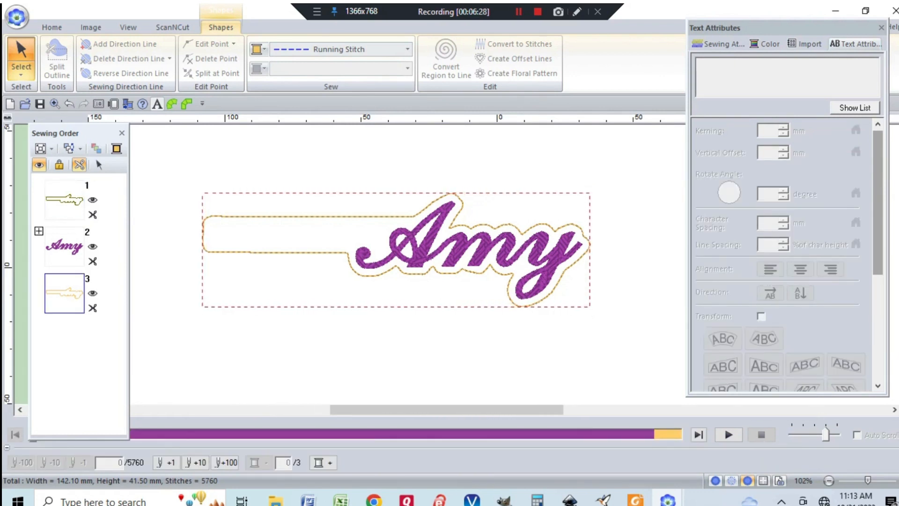
right_click(63, 295)
left_click(109, 304)
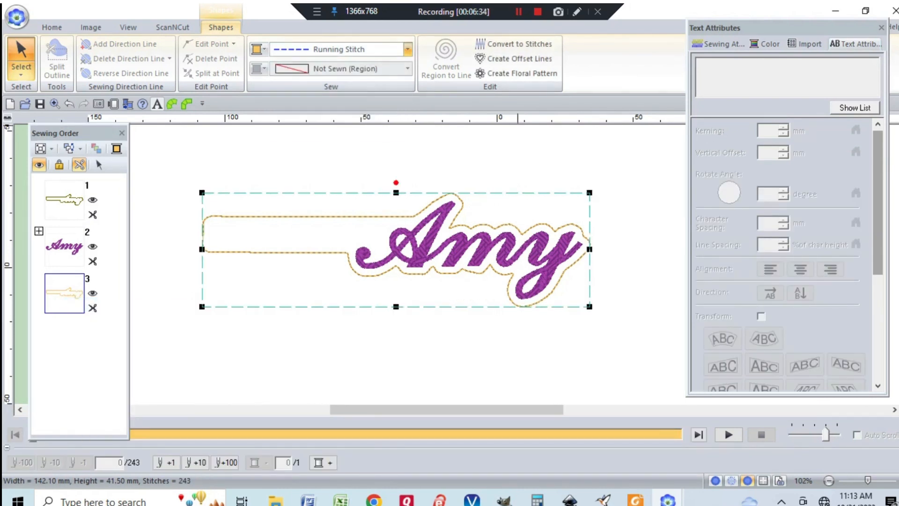
left_click(408, 49)
left_click(327, 93)
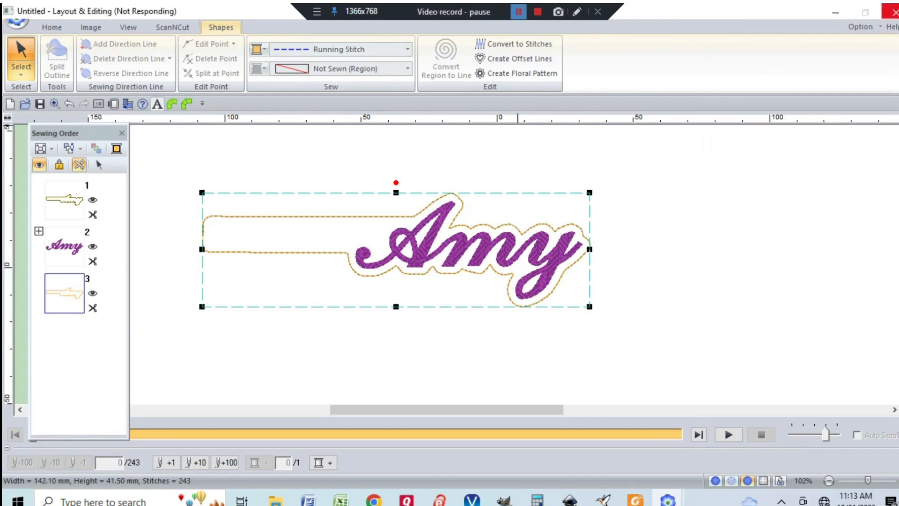
left_click_drag(800, 80, 785, 79)
type("3.0")
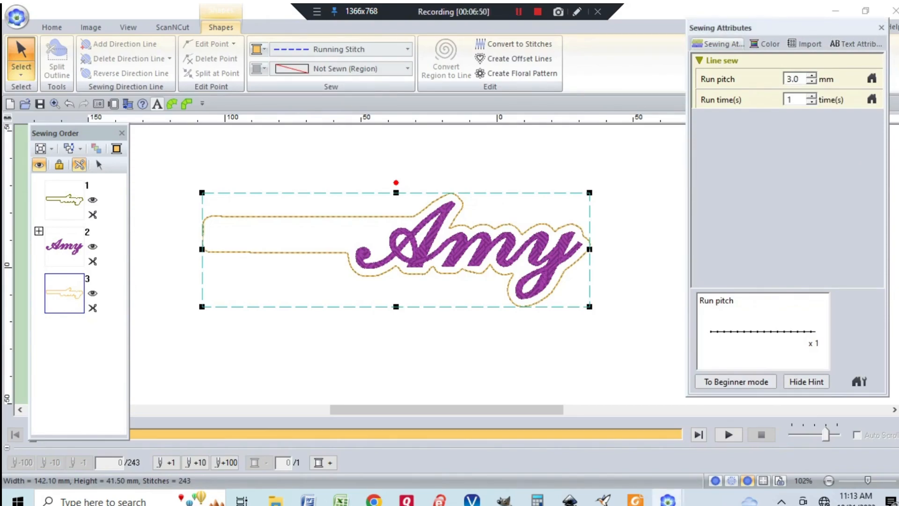
key("Return")
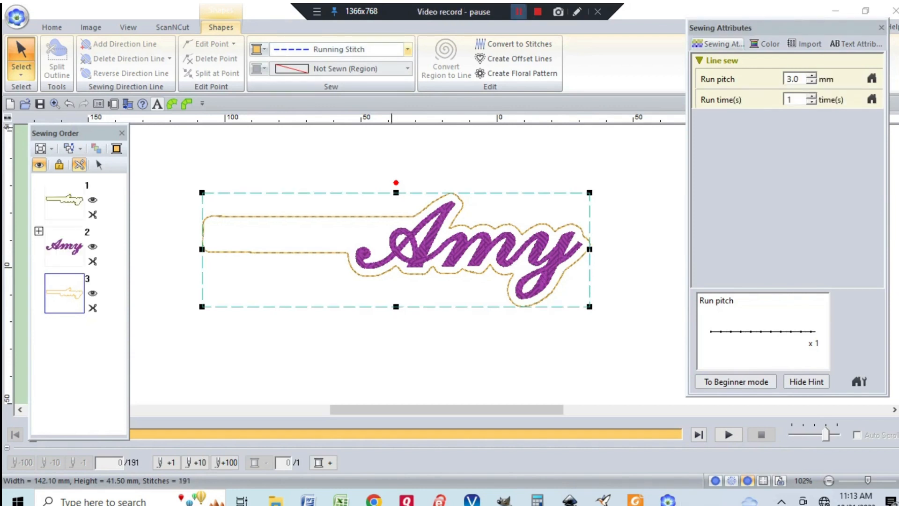
Step: Change the gold outline's line type to Triple Stitch with a run pitch of 3.0 mm
left_click(408, 49)
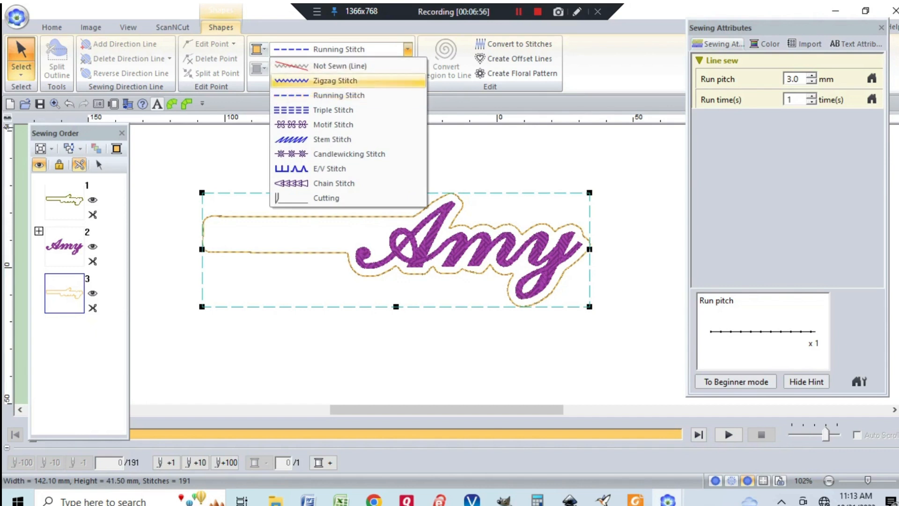
left_click(334, 109)
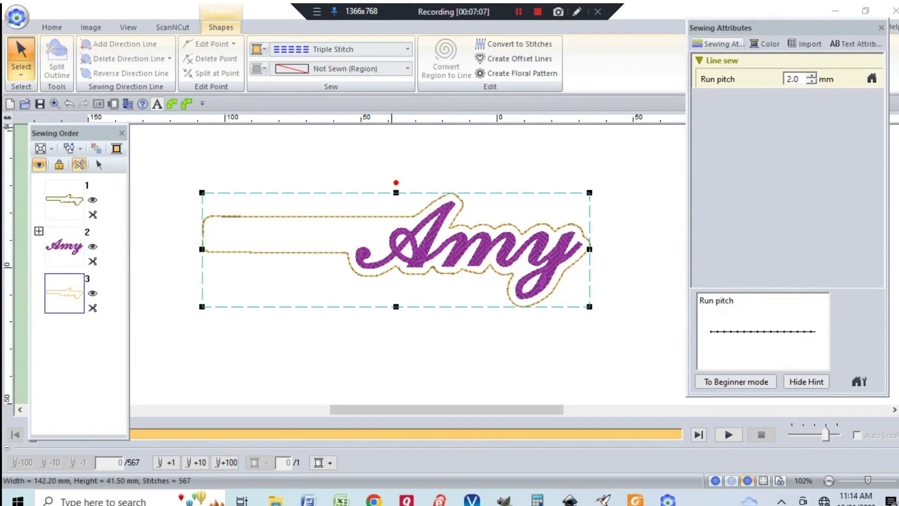
double_click(792, 79)
type("3.0")
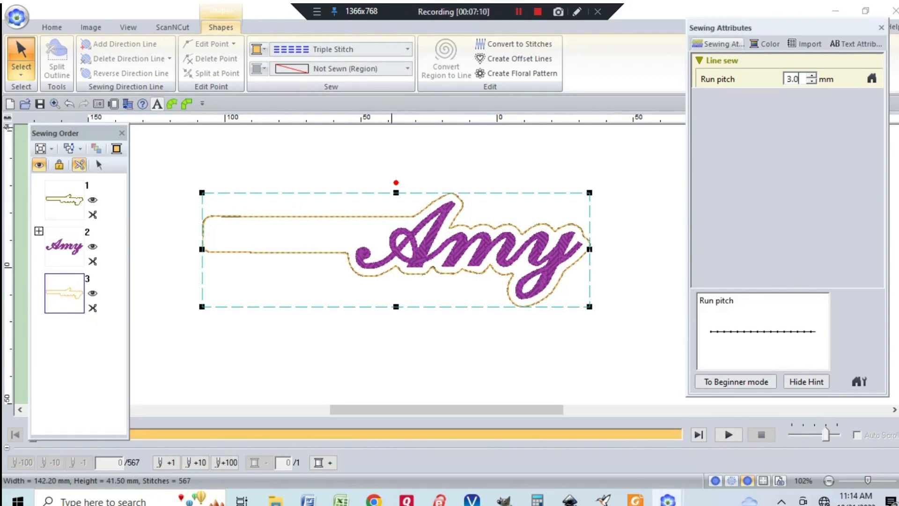
key("Return")
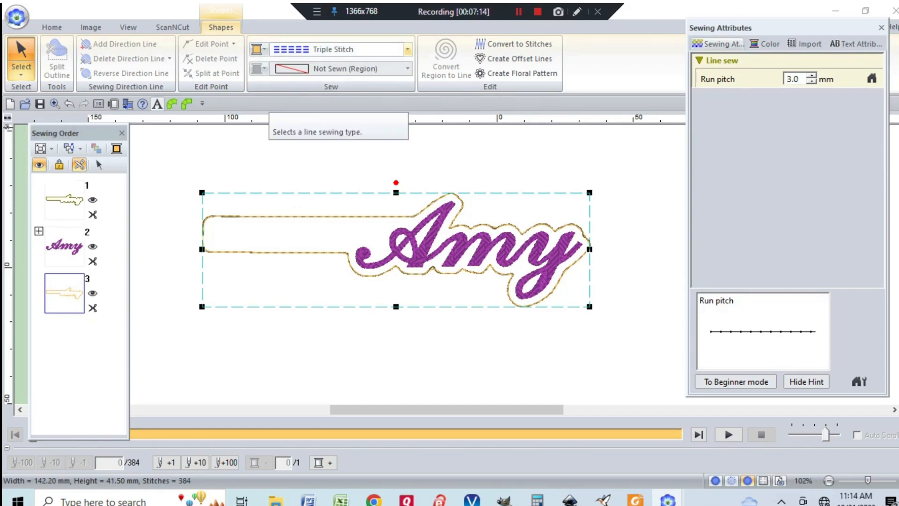
Step: Deselect everything and play the stitch simulation of the whole design at maximum speed
left_click(420, 157)
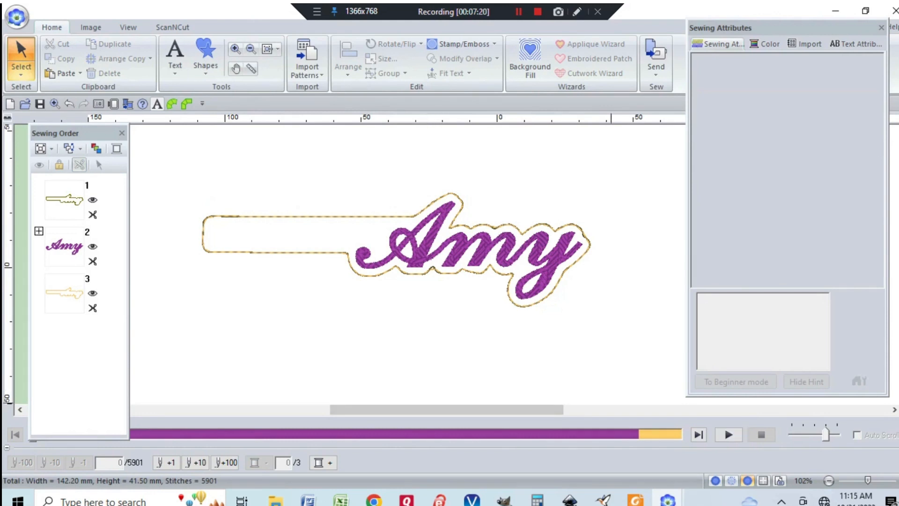
left_click(729, 434)
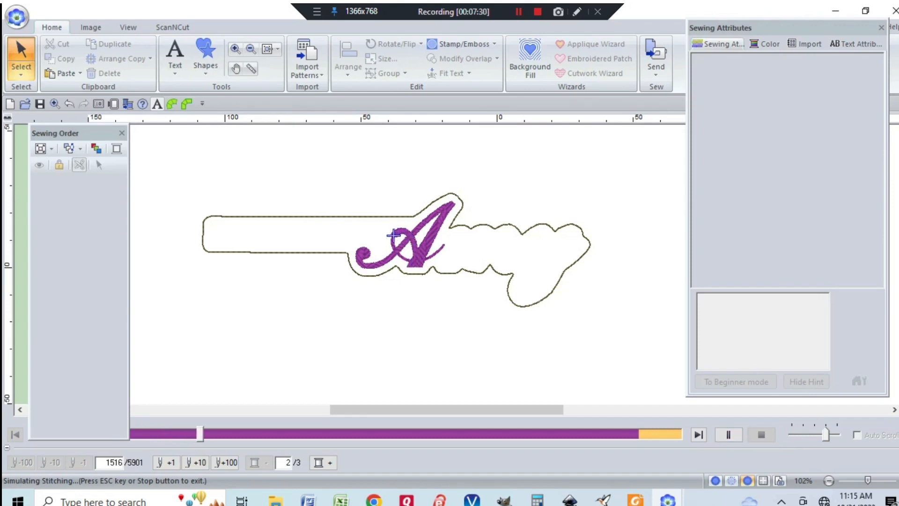
left_click(836, 434)
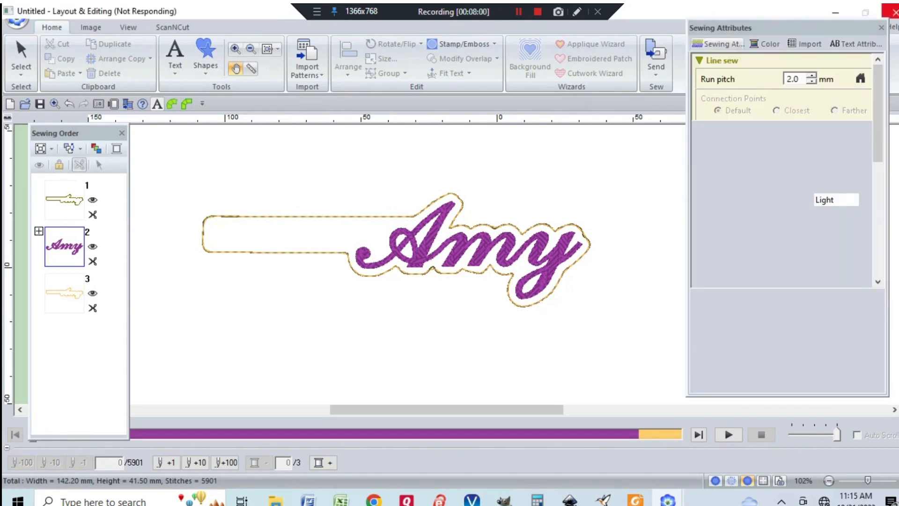
Step: Select the purple script name and set its region to Satin Stitch and its line to Not Sewn
right_click(100, 248)
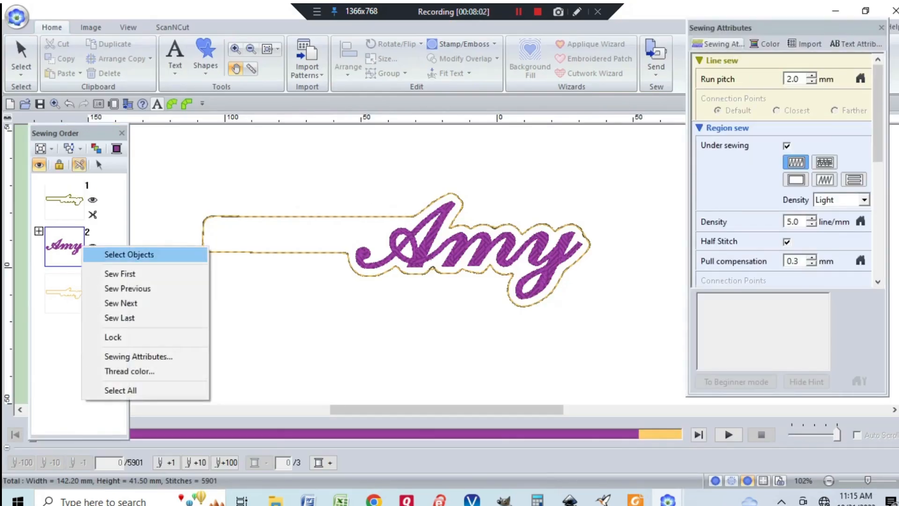
left_click(127, 253)
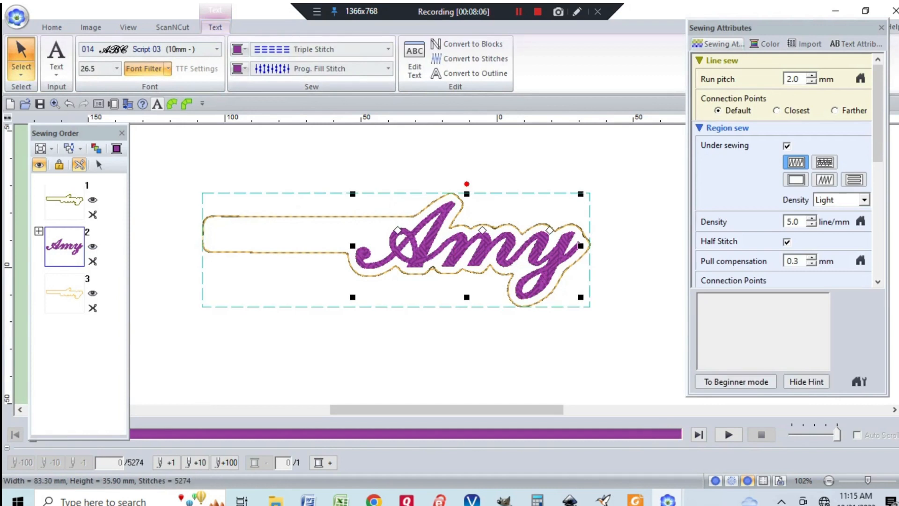
left_click(388, 68)
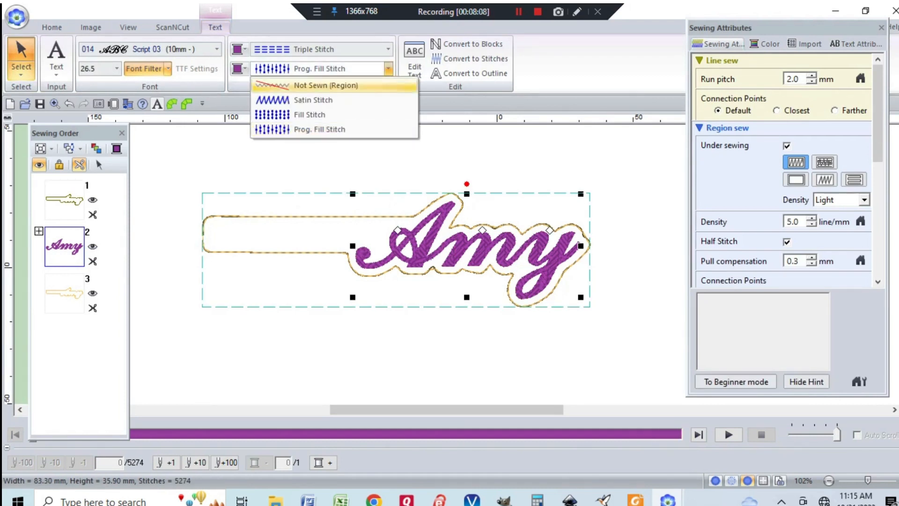
left_click(300, 100)
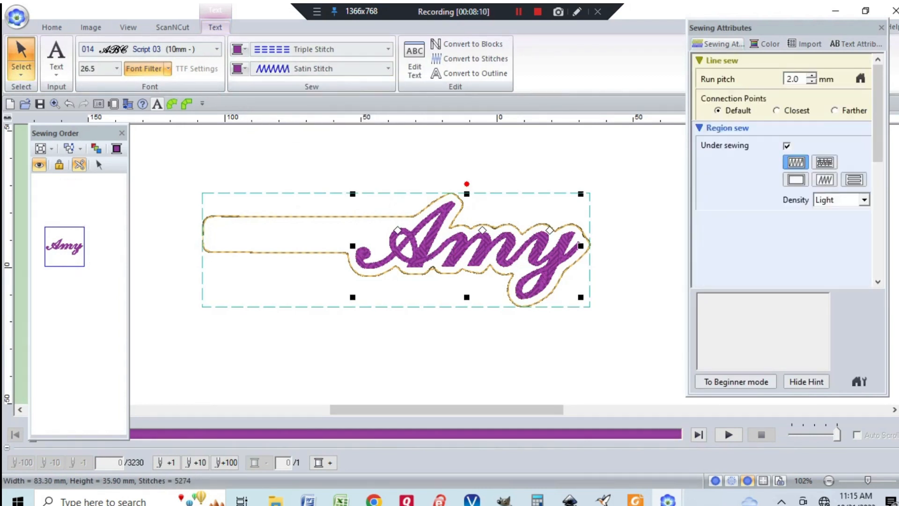
left_click(388, 49)
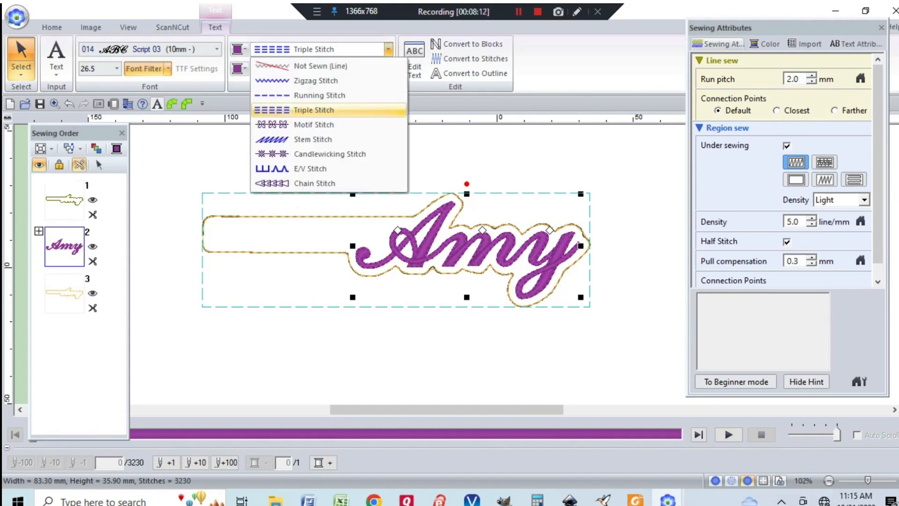
left_click(321, 66)
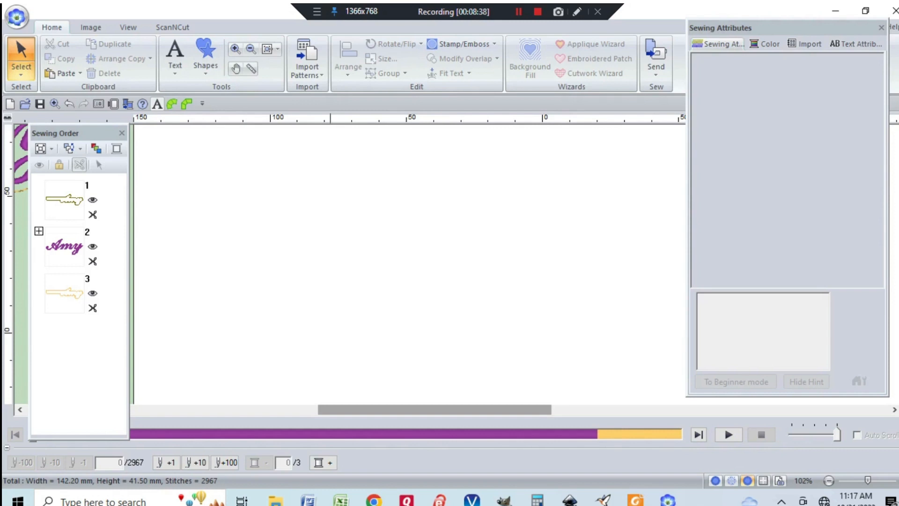
Step: Import the snowflake 3.pes design from the custom designs folder onto an empty area of the page
left_click(306, 70)
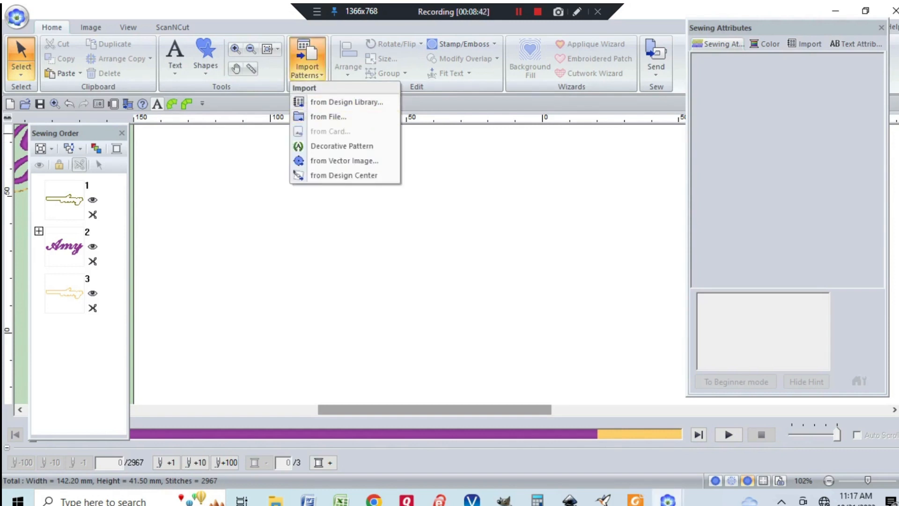
left_click(307, 117)
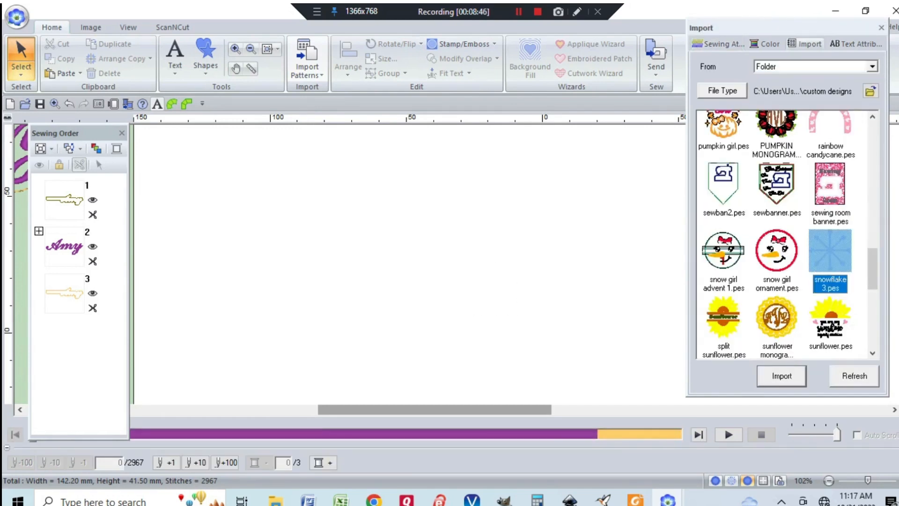
left_click(782, 376)
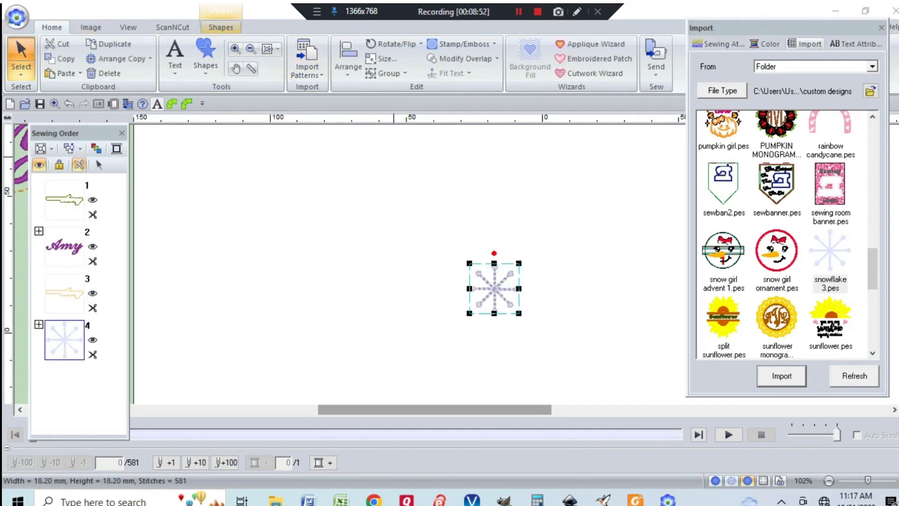
Step: Recolor both the line and the region stitching of the imported snowflake black
left_click(220, 27)
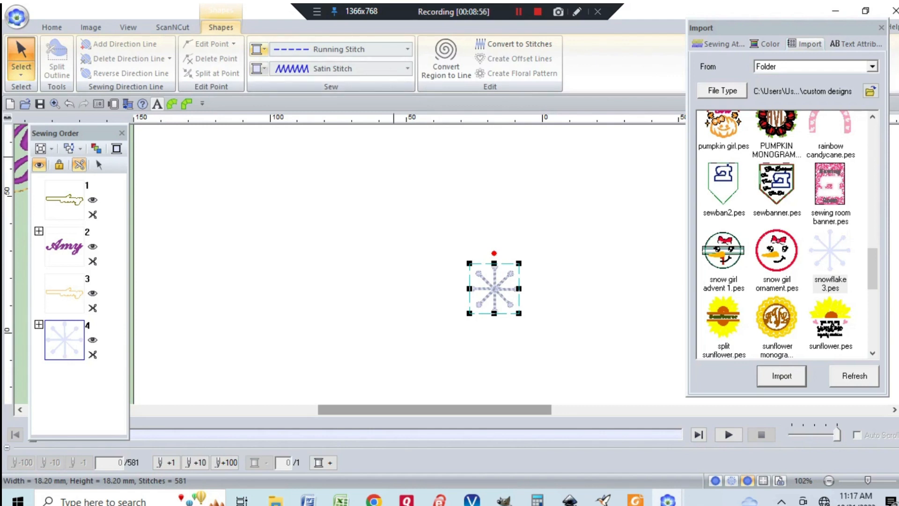
left_click(261, 50)
left_click(257, 78)
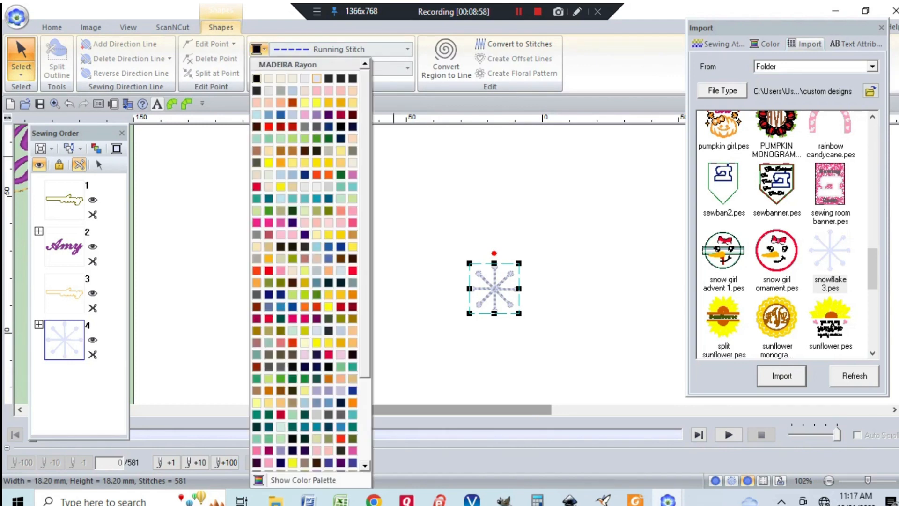
left_click(257, 69)
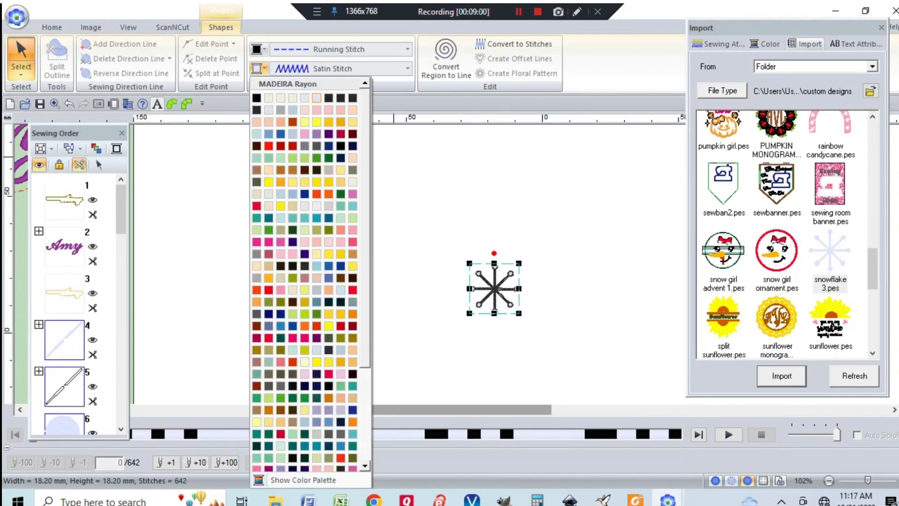
left_click(257, 98)
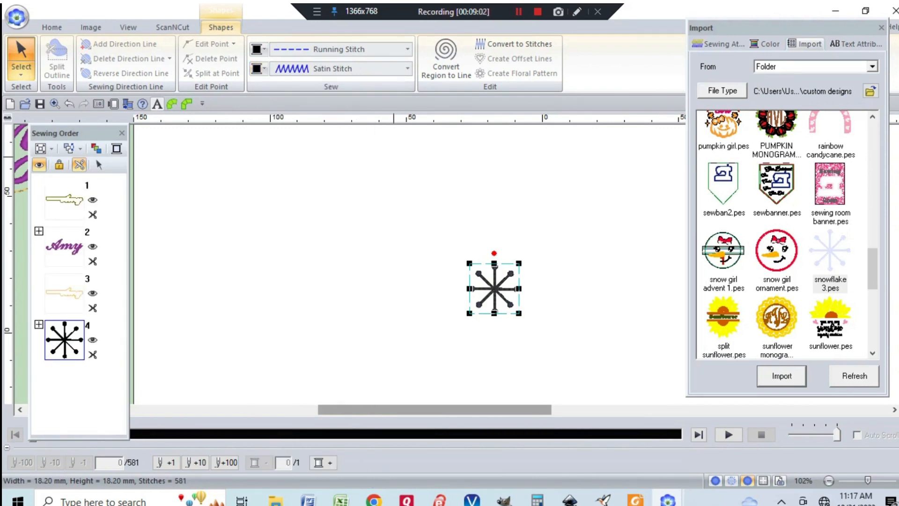
Step: Resize the snowflake to a width of 38.10 mm with the aspect ratio maintained
left_click(51, 27)
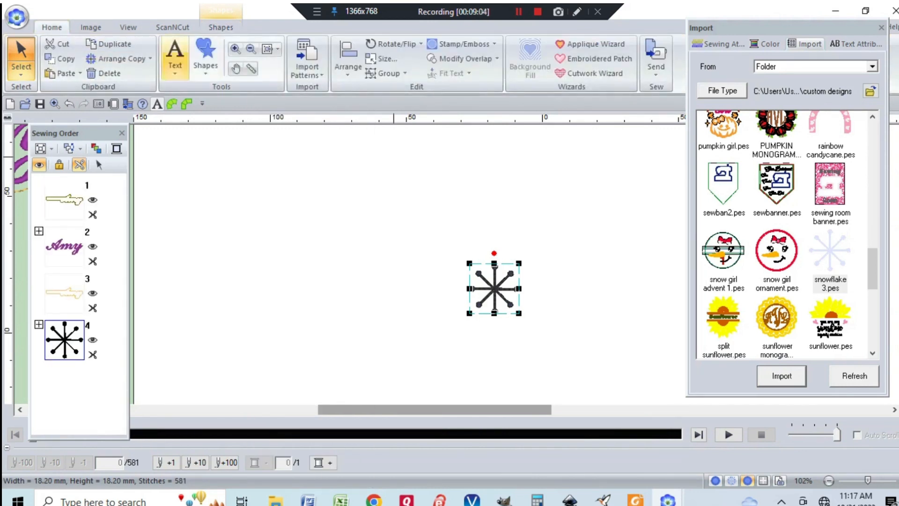
left_click(382, 59)
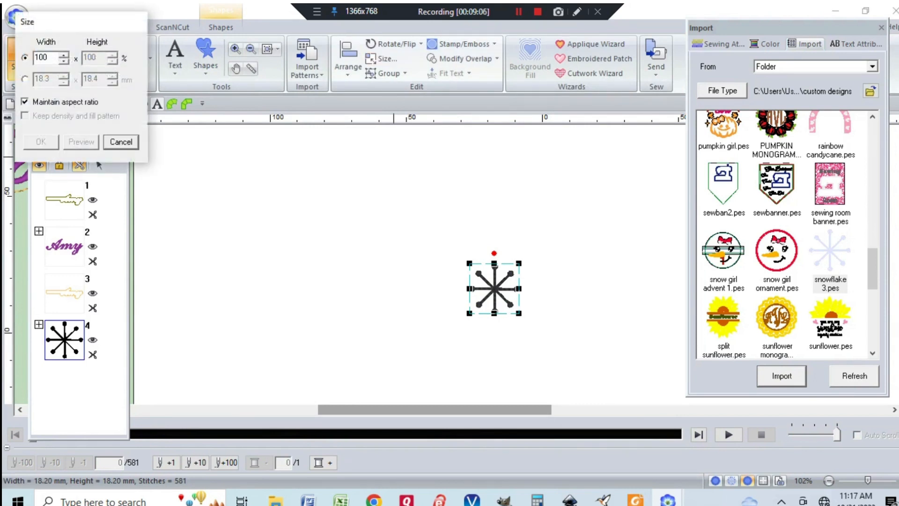
left_click(25, 79)
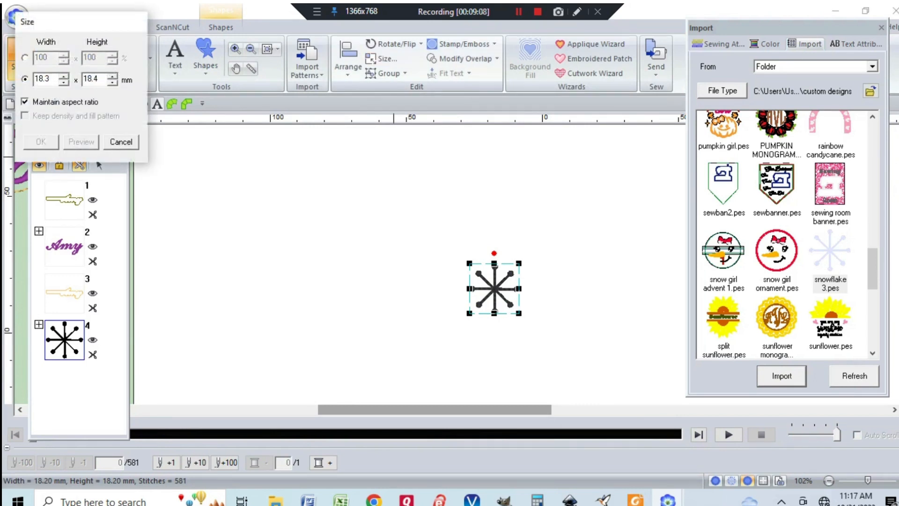
left_click_drag(50, 78, 34, 78)
type("38.10")
key("Return")
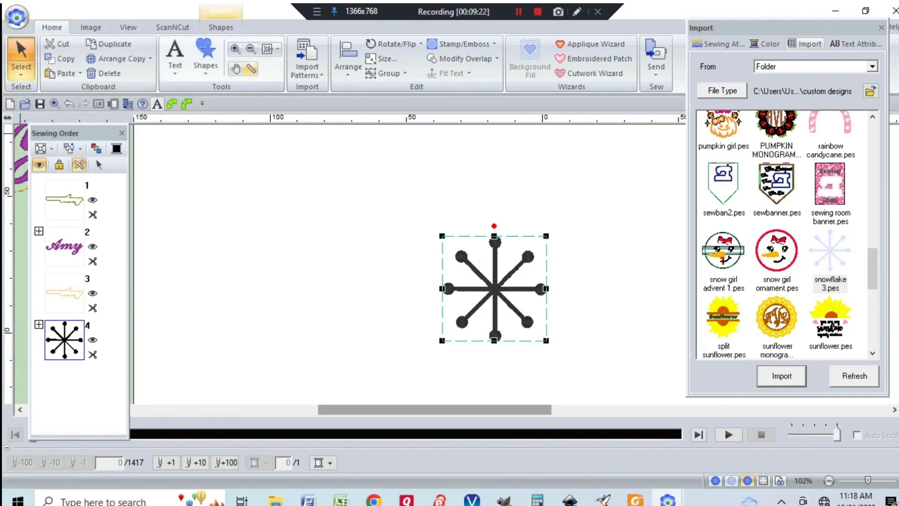
Step: Draw a black triple-stitch circle about 36.6 mm in diameter beside the snowflake, with its region not sewn
left_click(206, 59)
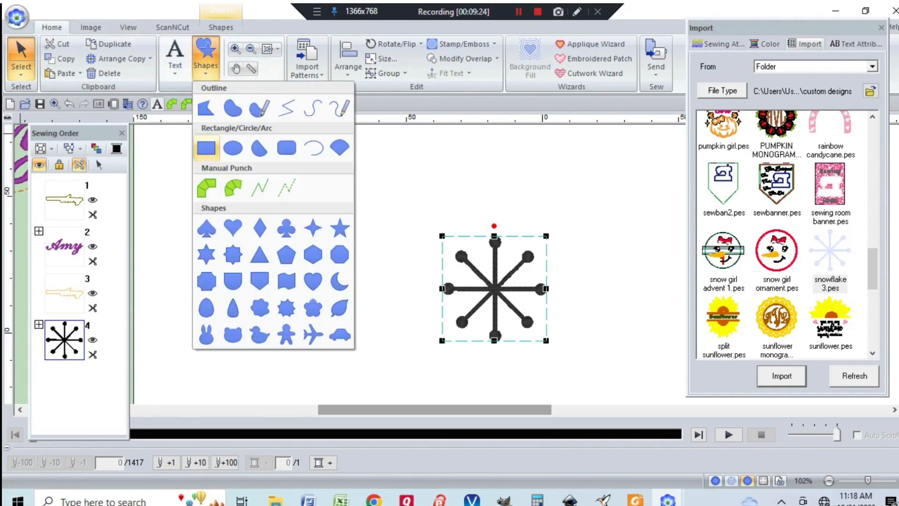
left_click(235, 148)
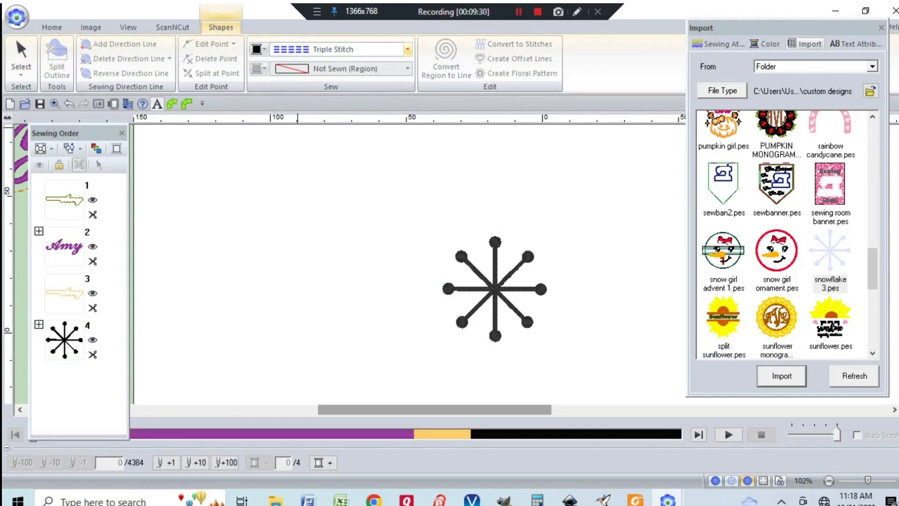
left_click(407, 49)
left_click(407, 50)
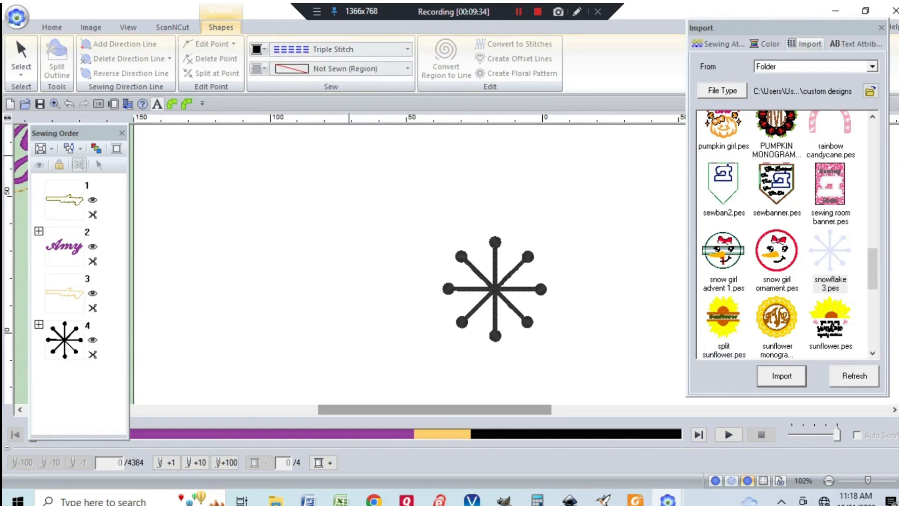
left_click_drag(349, 155, 448, 255)
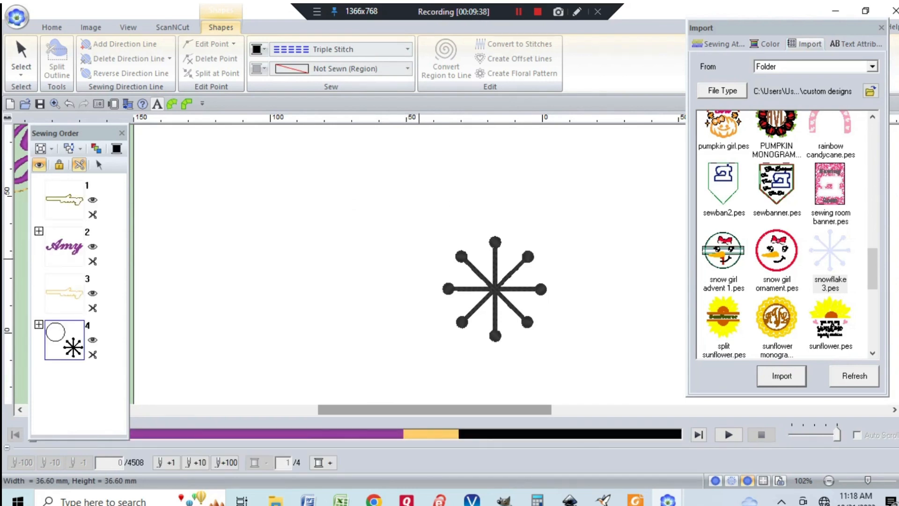
left_click(16, 37)
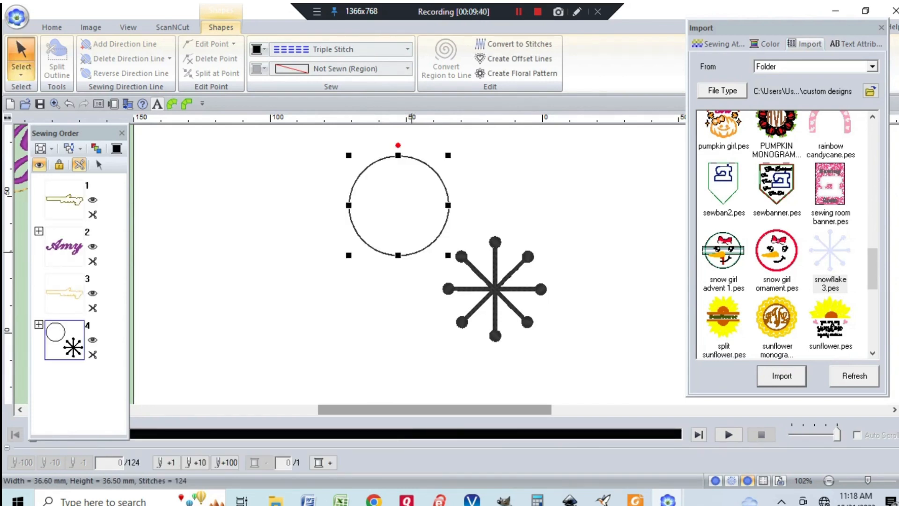
Step: Move the circle over the snowflake and enlarge it to about 38.9 mm in diameter around the arms
left_click_drag(413, 254, 507, 334)
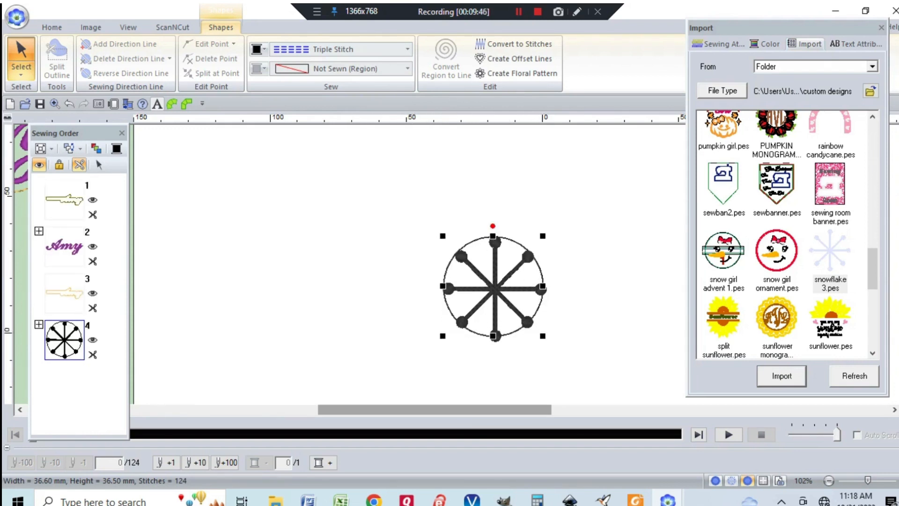
left_click_drag(442, 236, 438, 232)
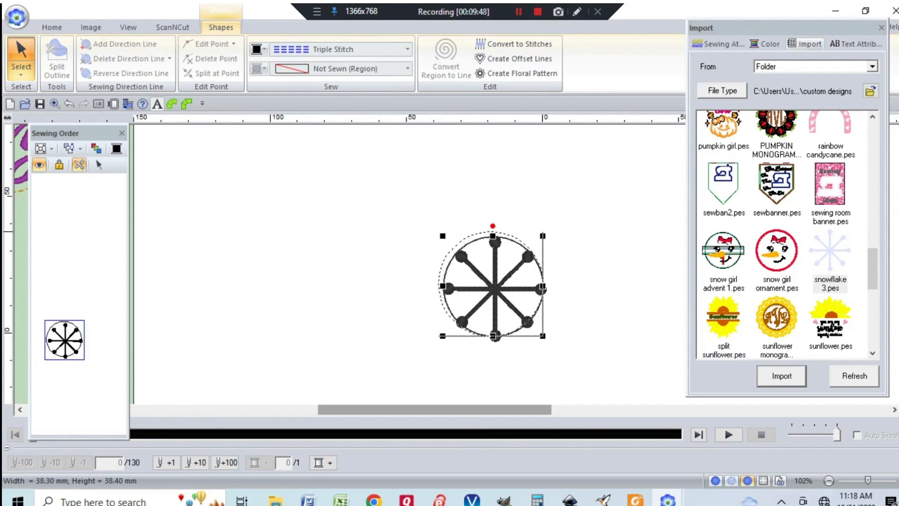
left_click_drag(543, 231, 545, 229)
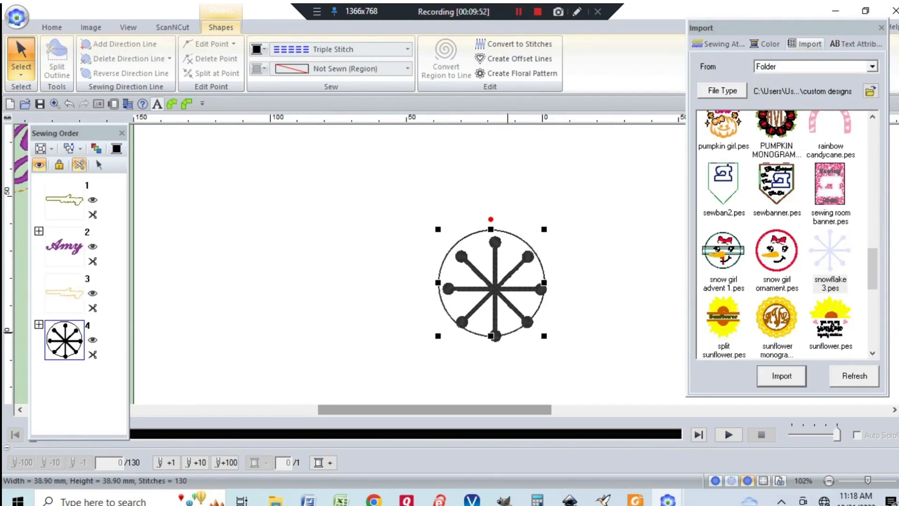
left_click_drag(509, 333, 511, 339)
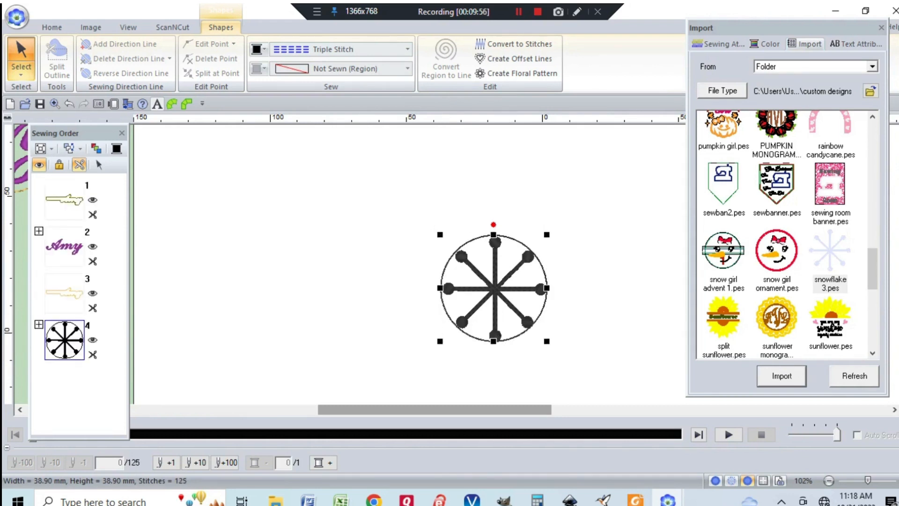
Step: Enlarge the circle to about 42 mm in diameter and reposition it so it encloses the whole snowflake
left_click(439, 234)
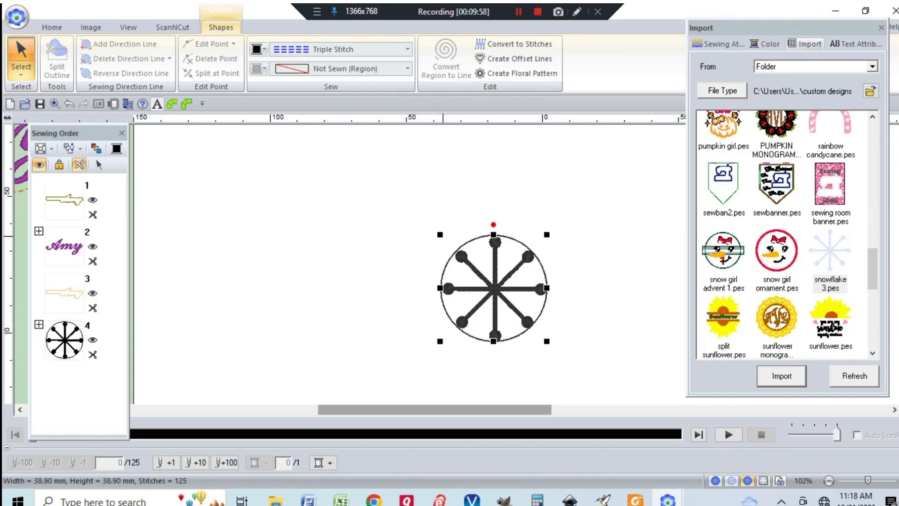
left_click_drag(440, 235, 432, 227)
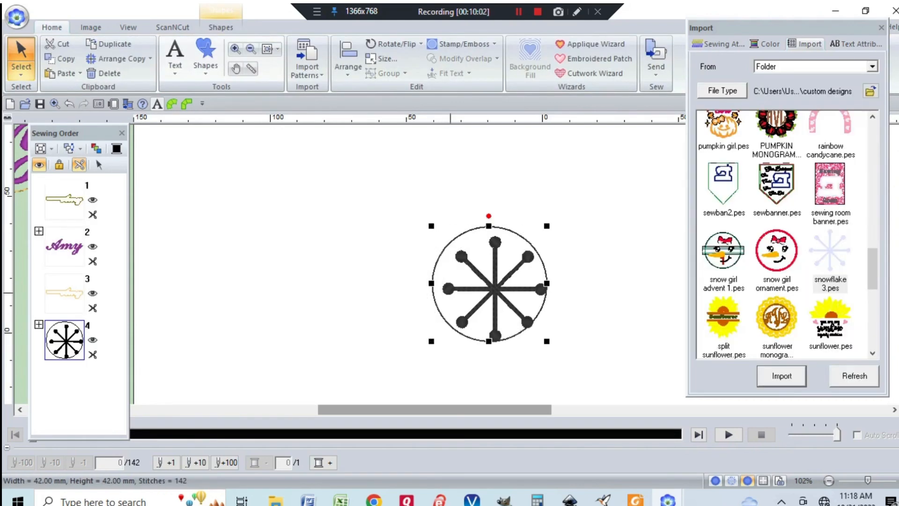
left_click_drag(473, 229, 481, 234)
left_click_drag(529, 243, 537, 249)
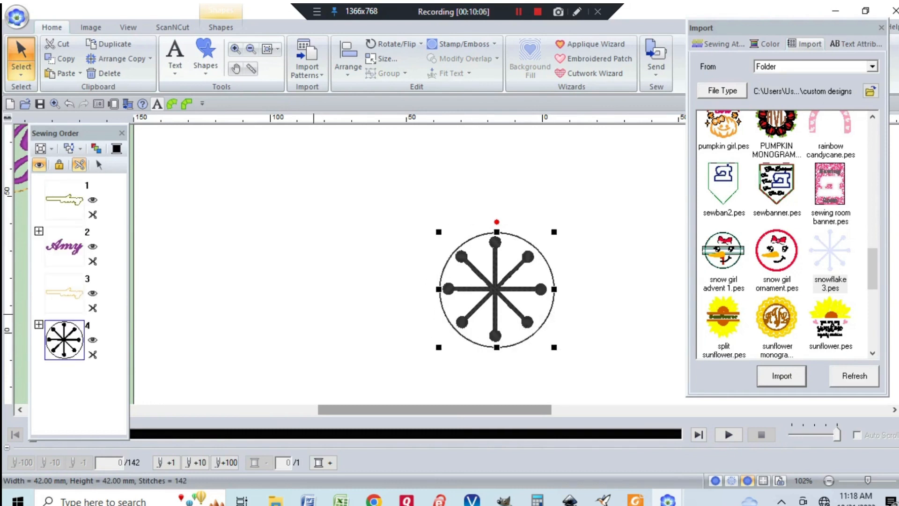
Step: Nudge the circle in small increments to center it around the snowflake
key("Left")
key("Left")
key("Left")
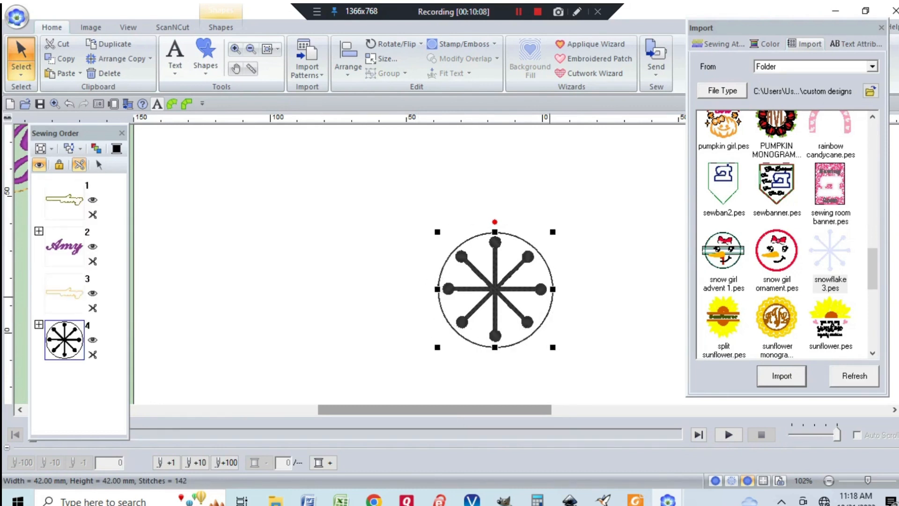
key("Up")
key("Up")
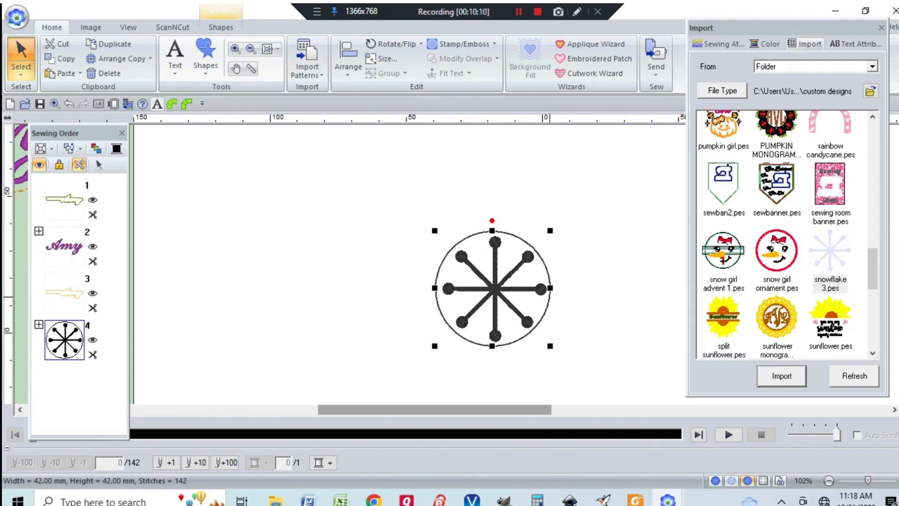
key("Right")
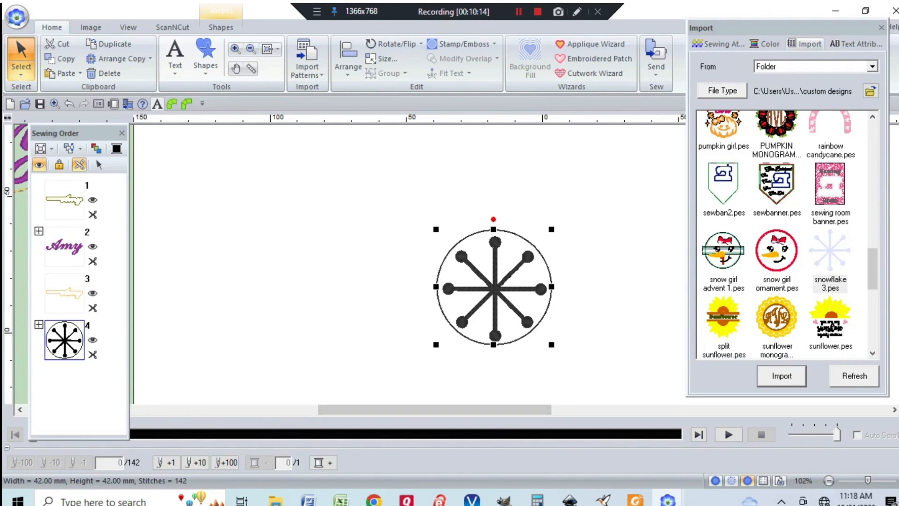
Step: Check the line sewing attributes of the circle around the snowflake, including its run pitch
left_click(220, 27)
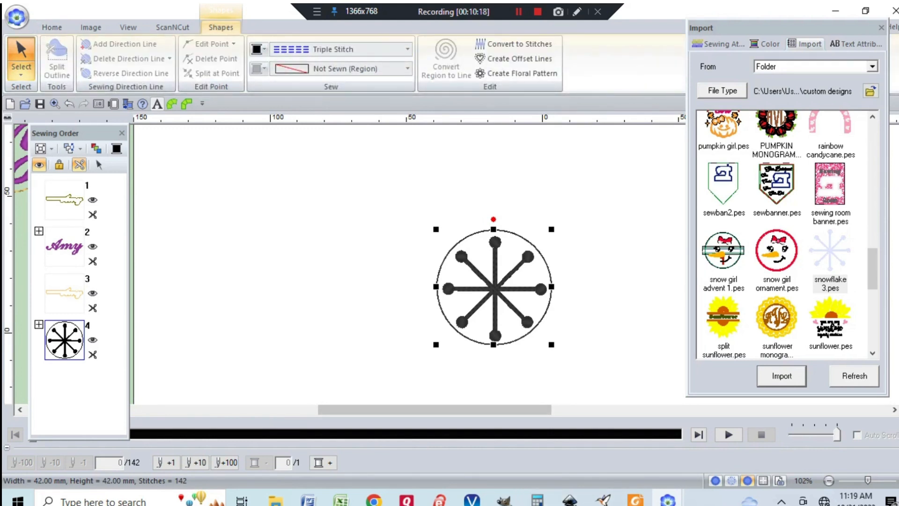
left_click(717, 44)
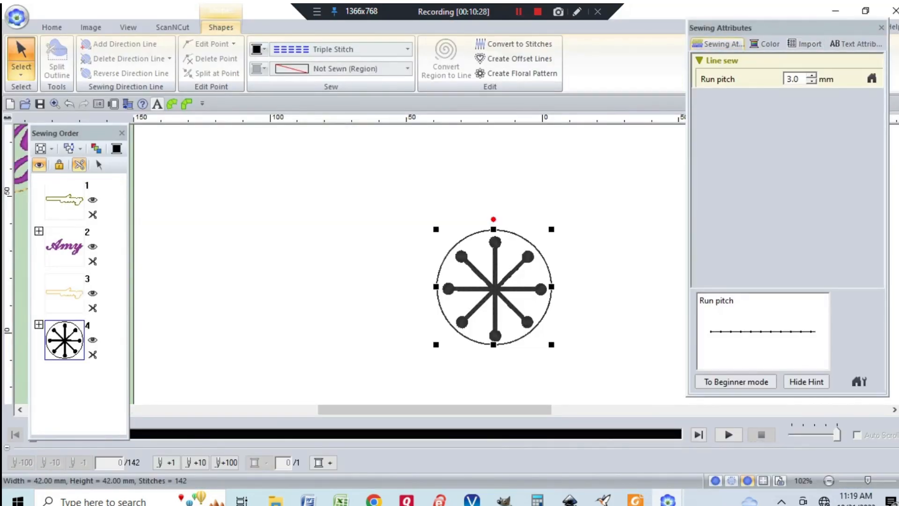
left_click(603, 277)
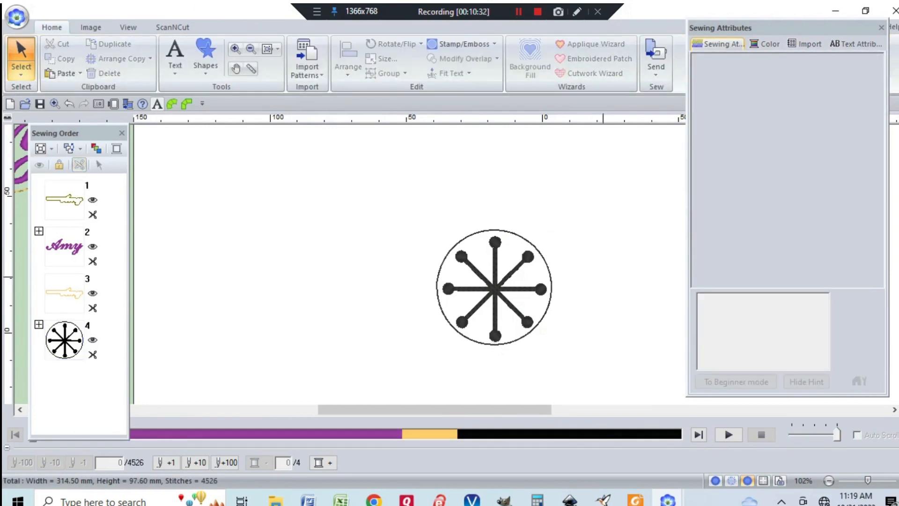
Step: Draw a triple-stitch rectangle about 7.6 mm wide and 35.2 mm high above the snowflake circle
scroll(410, 262, "up", 2)
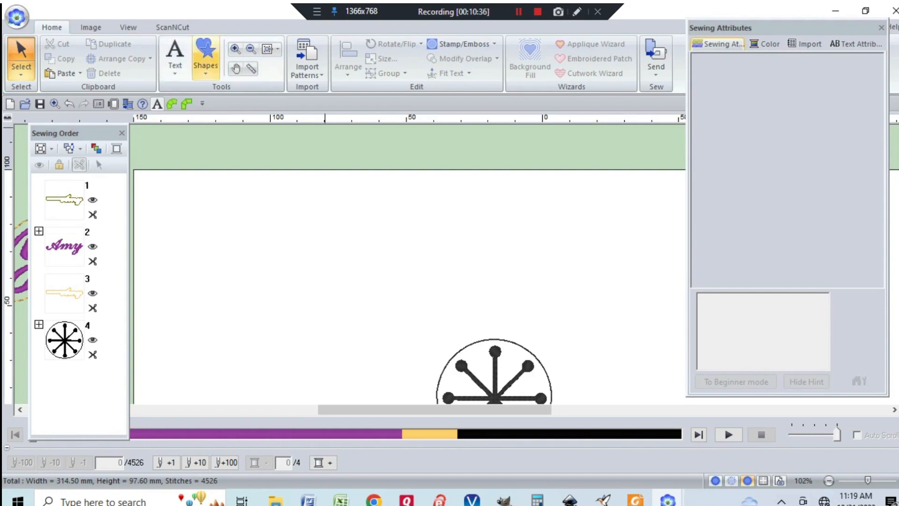
left_click(205, 58)
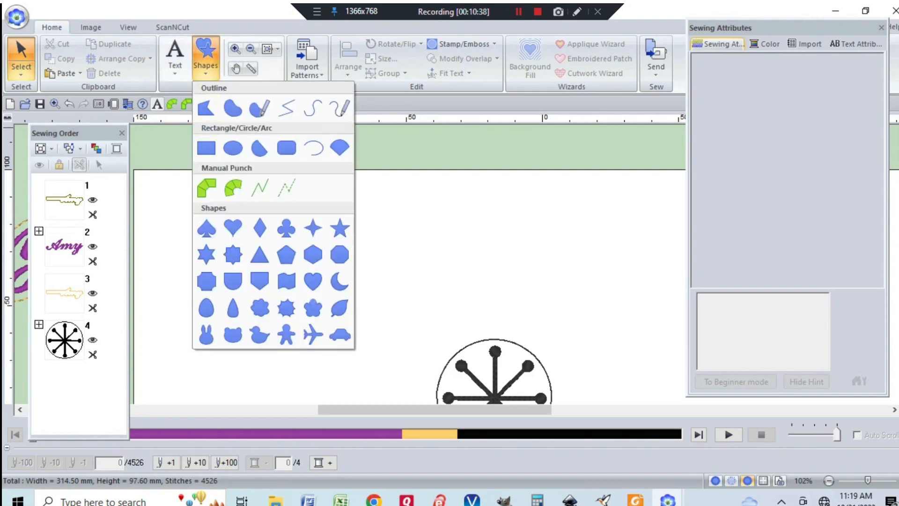
left_click(206, 148)
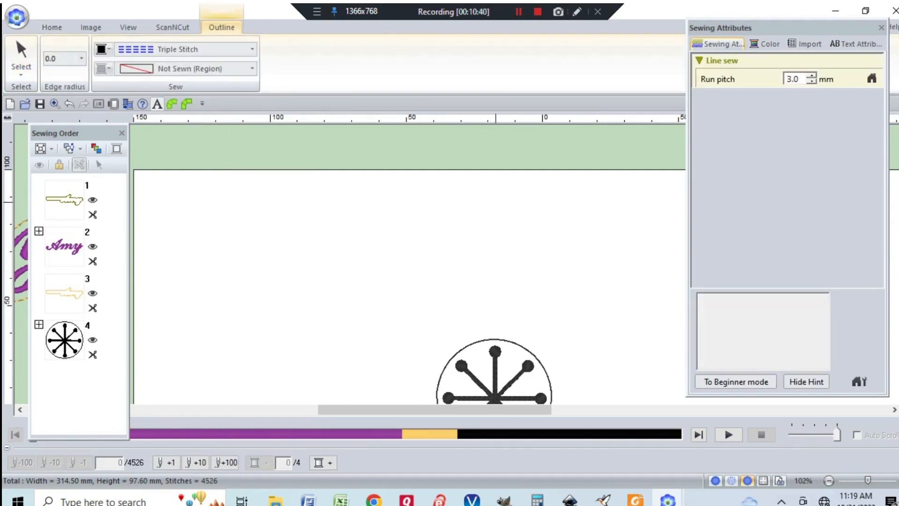
left_click_drag(496, 202, 514, 297)
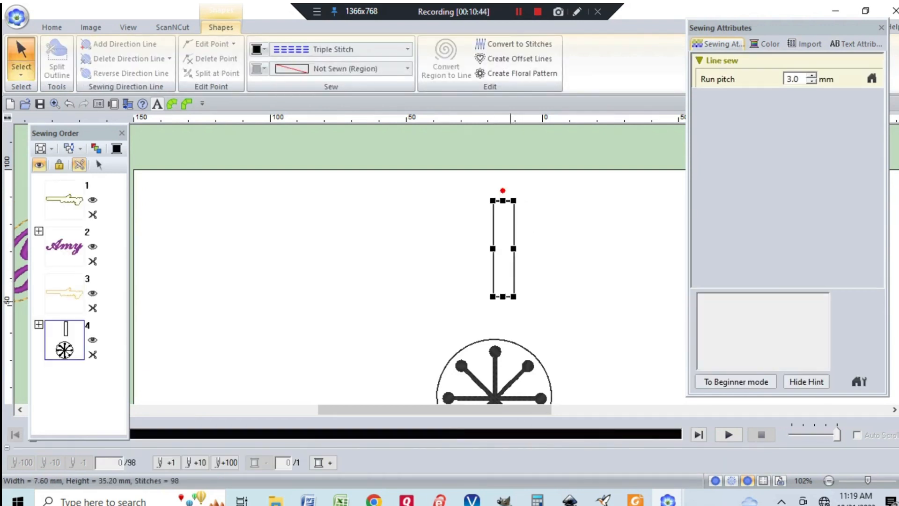
Step: Resize the rectangle to 63.6 mm high in millimetres, keeping its aspect ratio
left_click(51, 27)
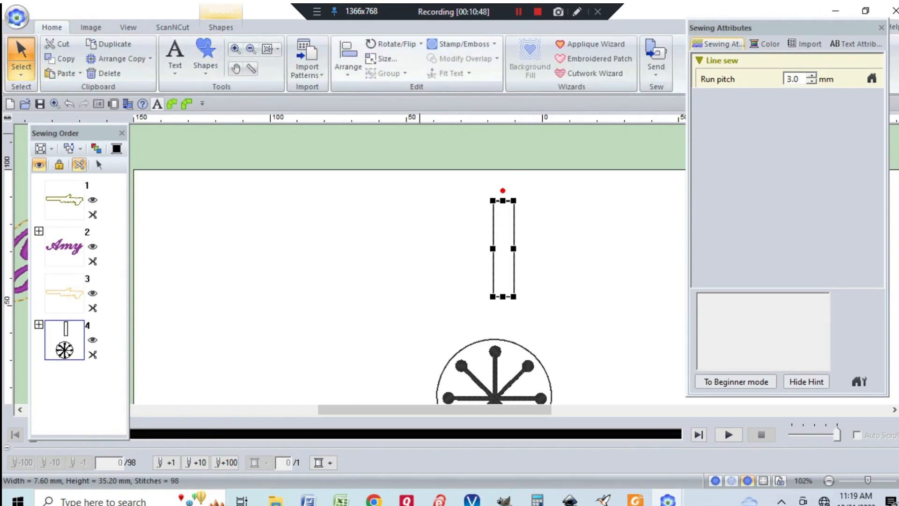
left_click(382, 59)
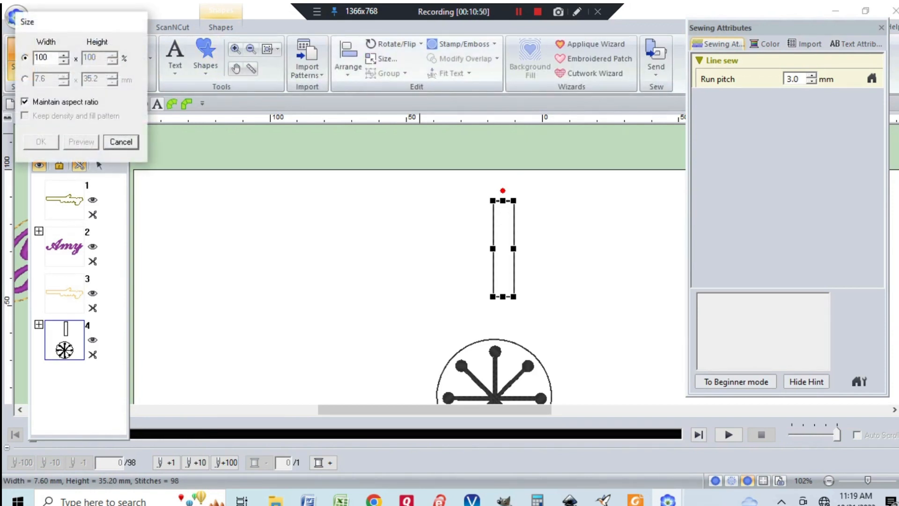
left_click(25, 79)
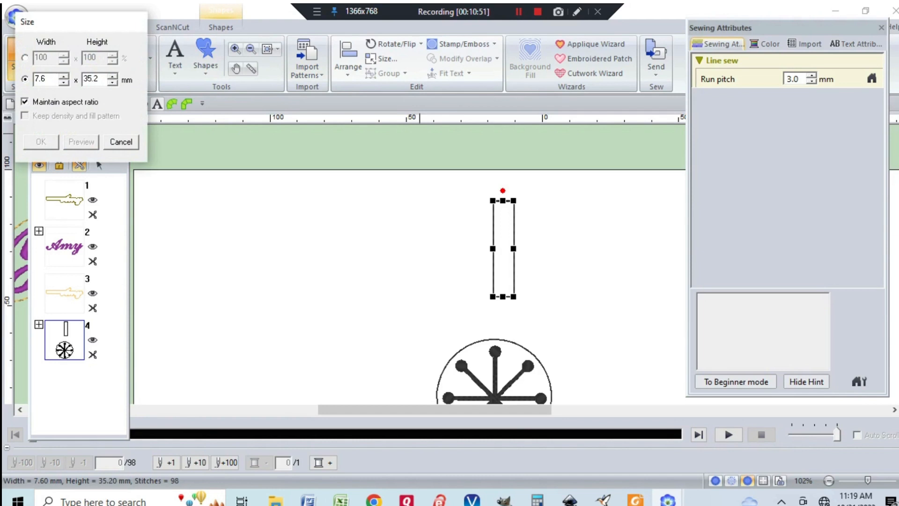
double_click(90, 79)
type("63.")
key("Return")
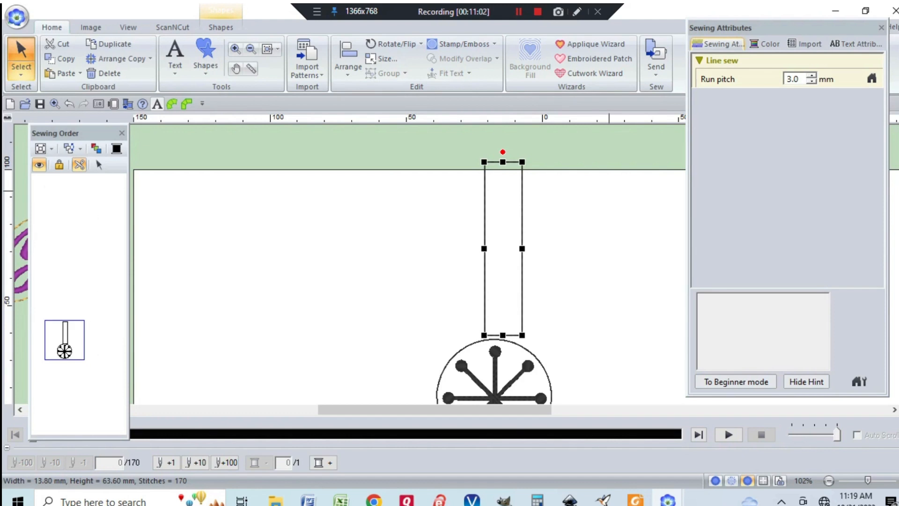
Step: Nudge the rectangle sideways to center it above the snowflake circle
key("Left")
key("Left")
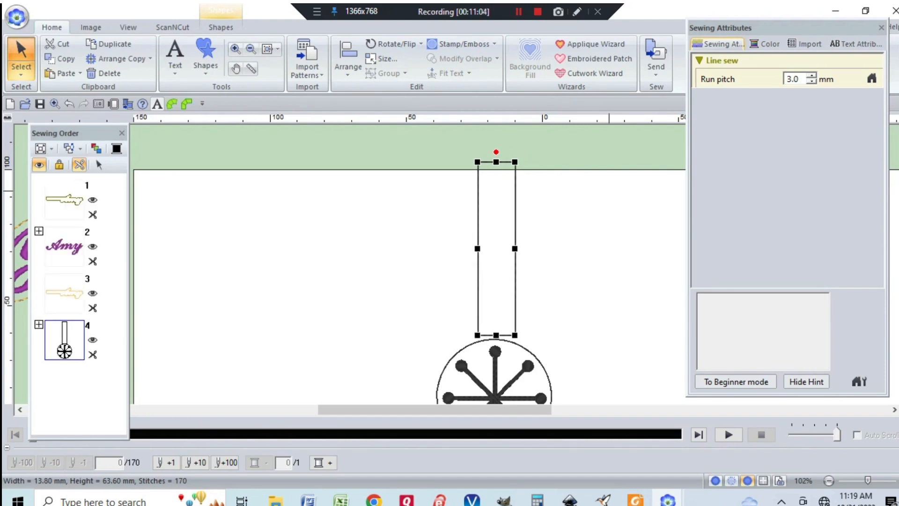
key("Left")
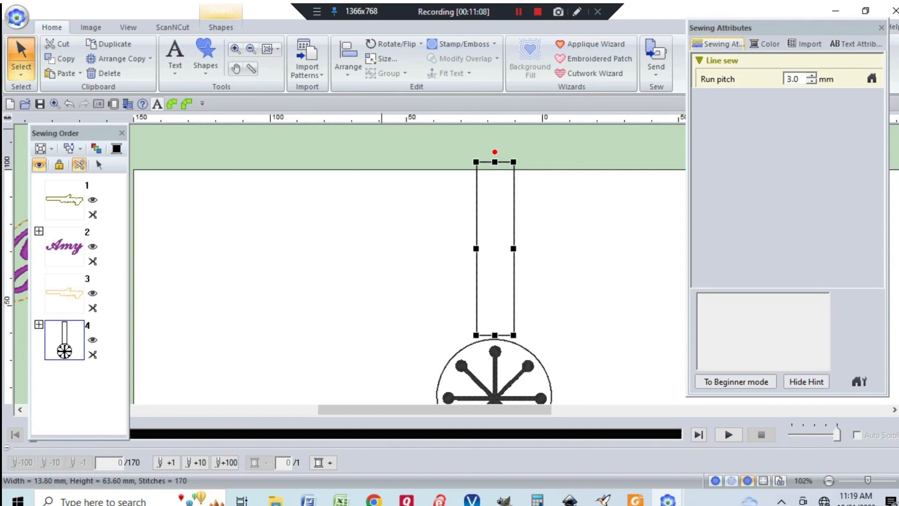
Step: Select the rectangle, circle and snowflake together and move them down so the rectangle fits inside the hoop area
left_click(411, 137)
left_click_drag(410, 136, 625, 404)
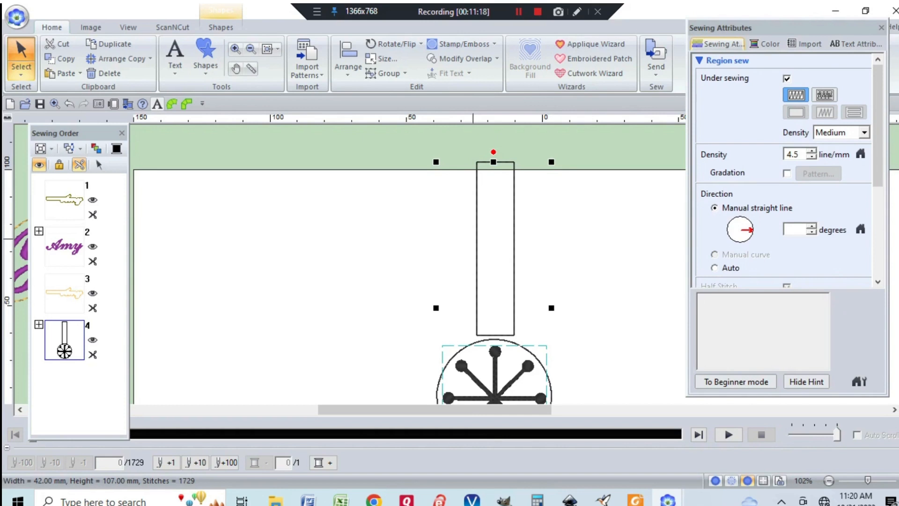
left_click_drag(476, 242, 480, 332)
scroll(558, 275, "down", 1)
scroll(409, 263, "down", 1)
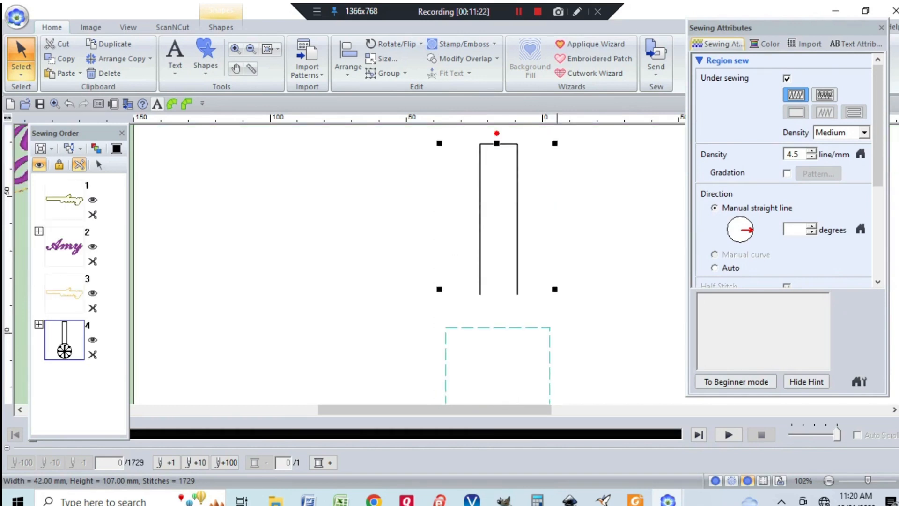
scroll(469, 262, "down", 1)
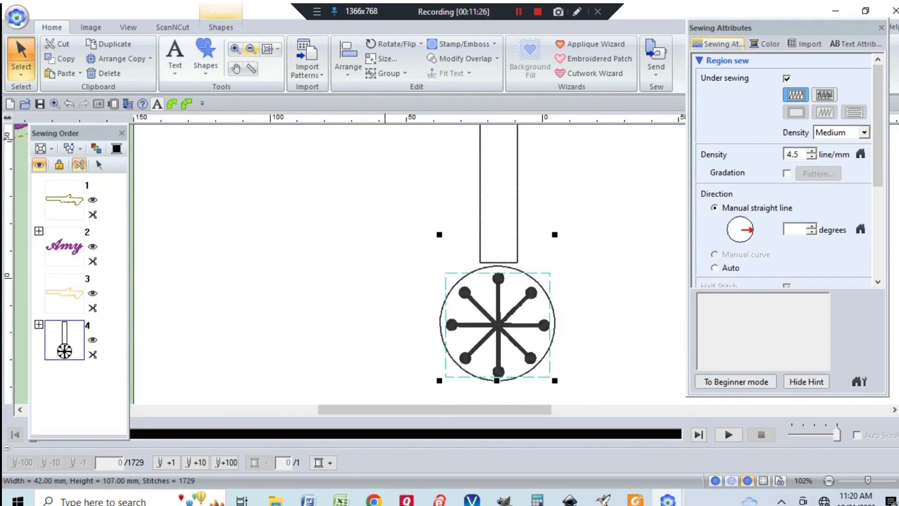
Step: Generate an embroidered-patch outline around the selected shapes with no satin stitch and a running-stitch cutting line 2.5 mm from the pattern
left_click(251, 50)
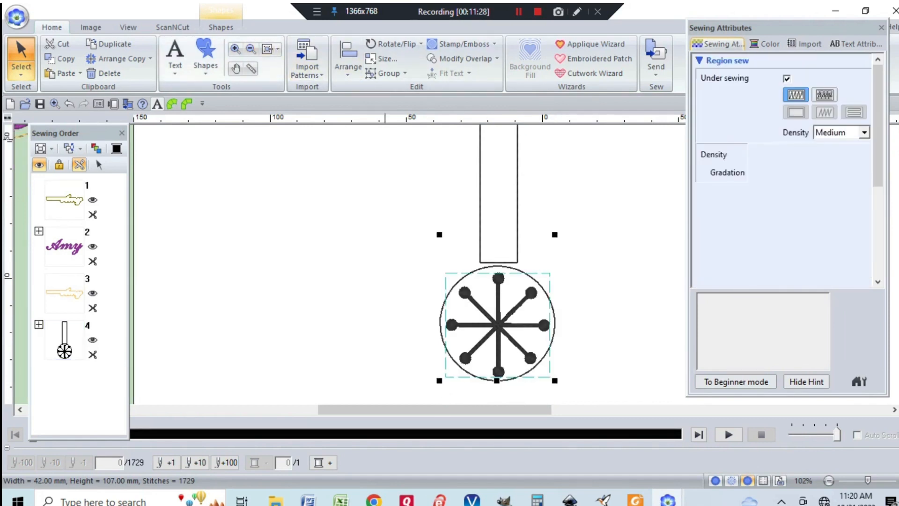
left_click(253, 233)
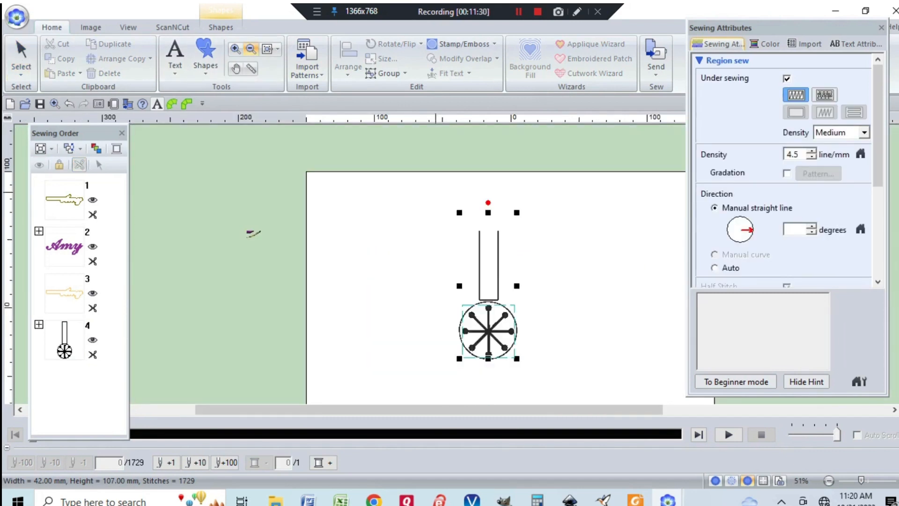
left_click_drag(357, 410, 382, 410)
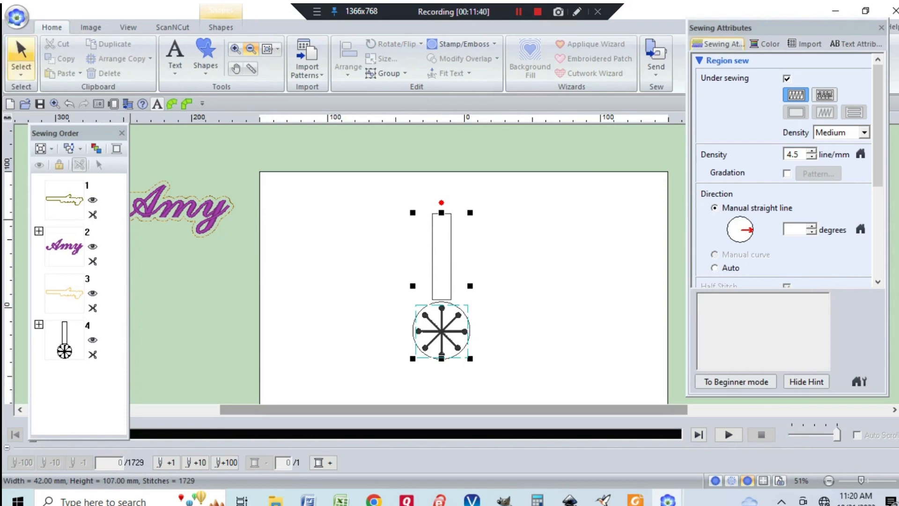
left_click(21, 54)
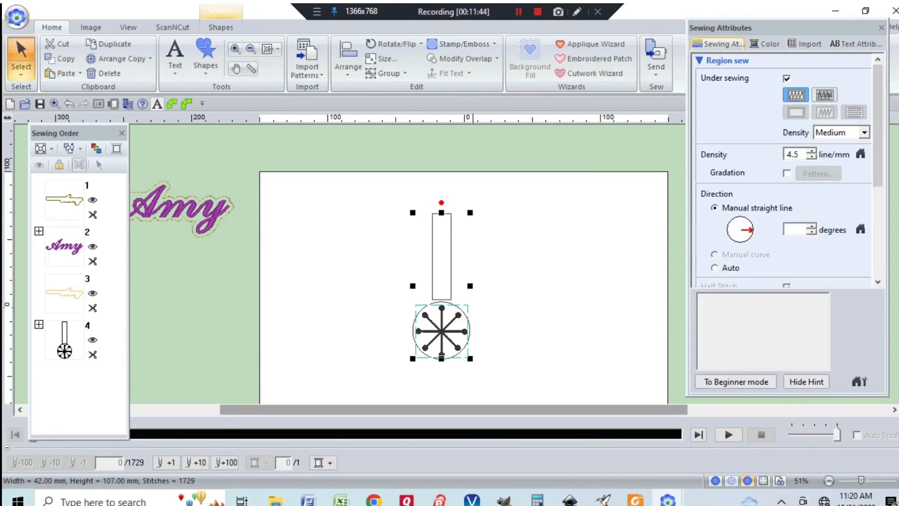
left_click(594, 58)
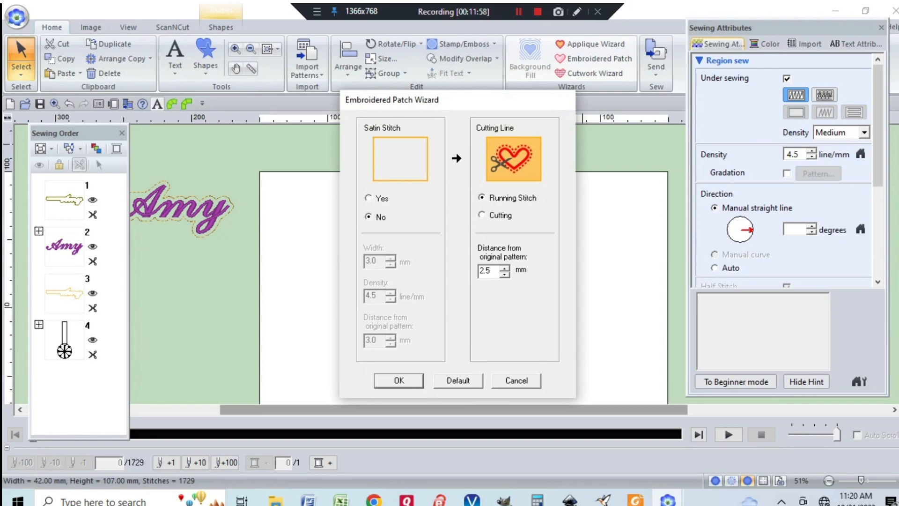
key("Return")
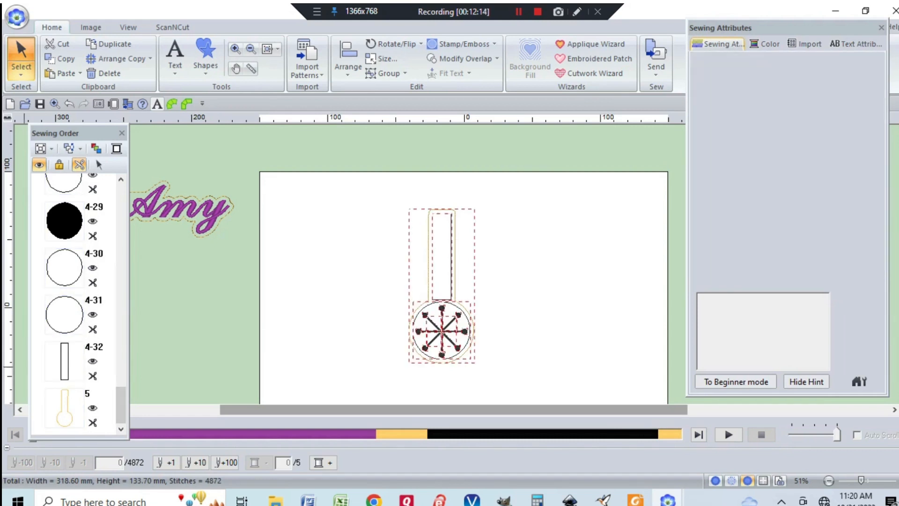
Step: Select the inner rectangle from the sewing order and delete it, keeping the patch outline
left_click(65, 362)
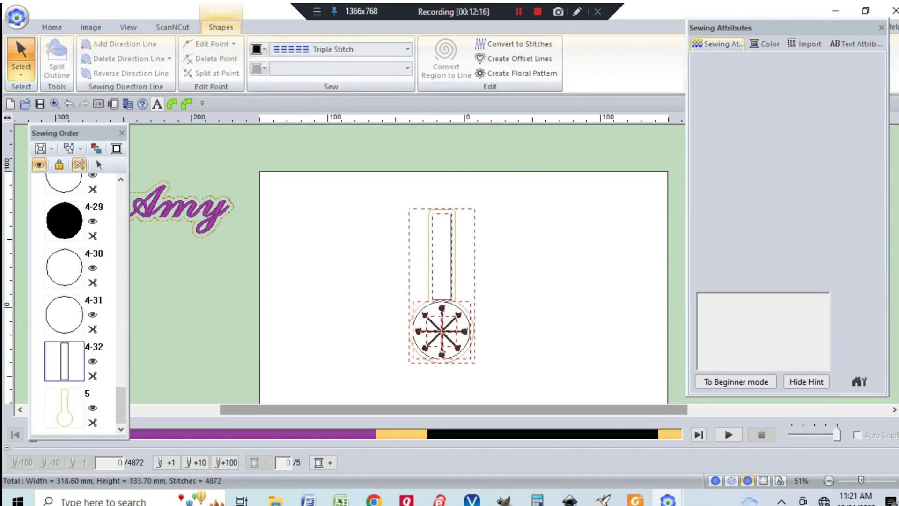
right_click(64, 362)
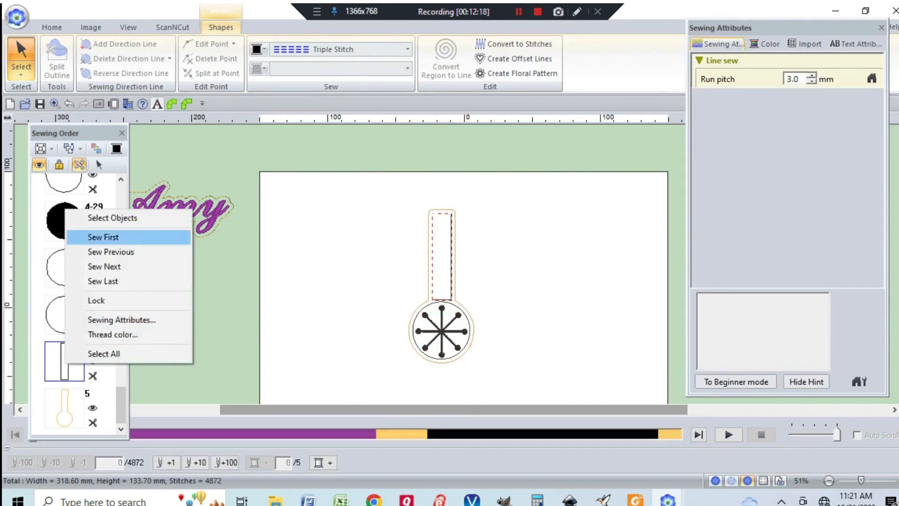
left_click(112, 218)
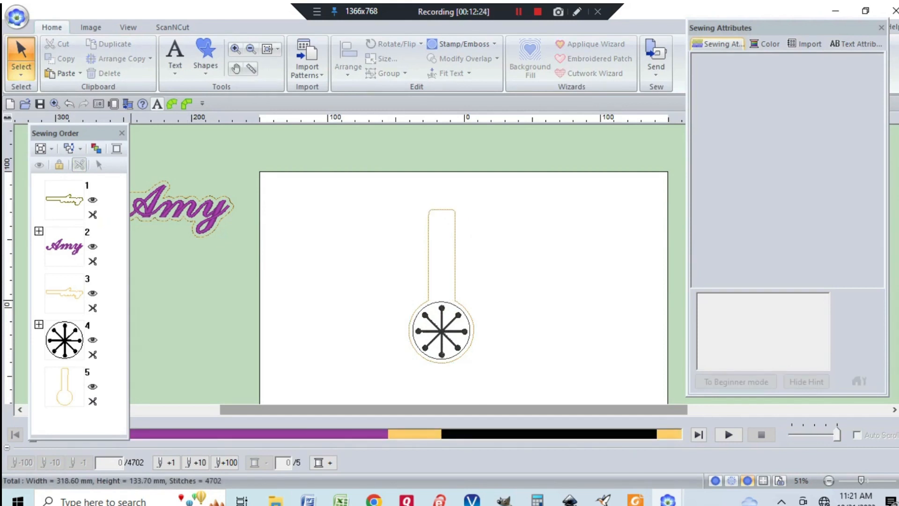
Step: Select the snowflake tab's outer running-stitch outline and paste a copy of it in place
scroll(131, 300, "down", 5)
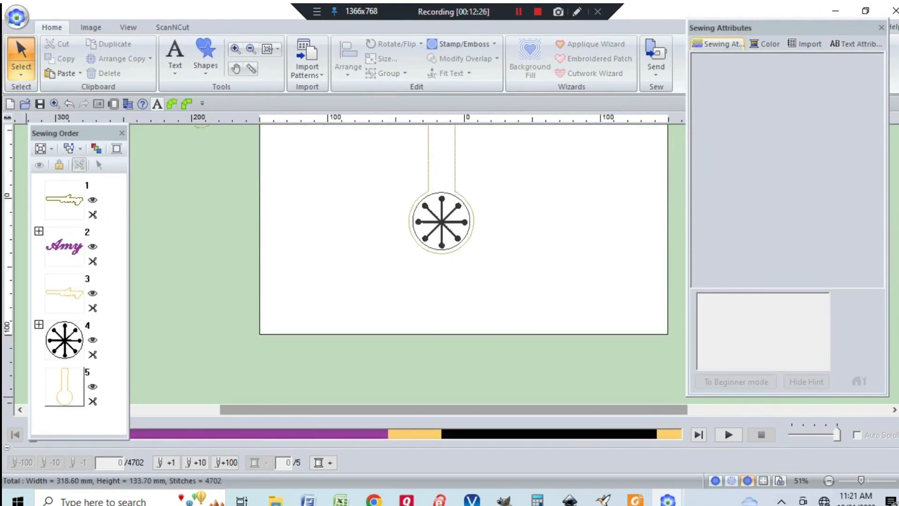
left_click(65, 387)
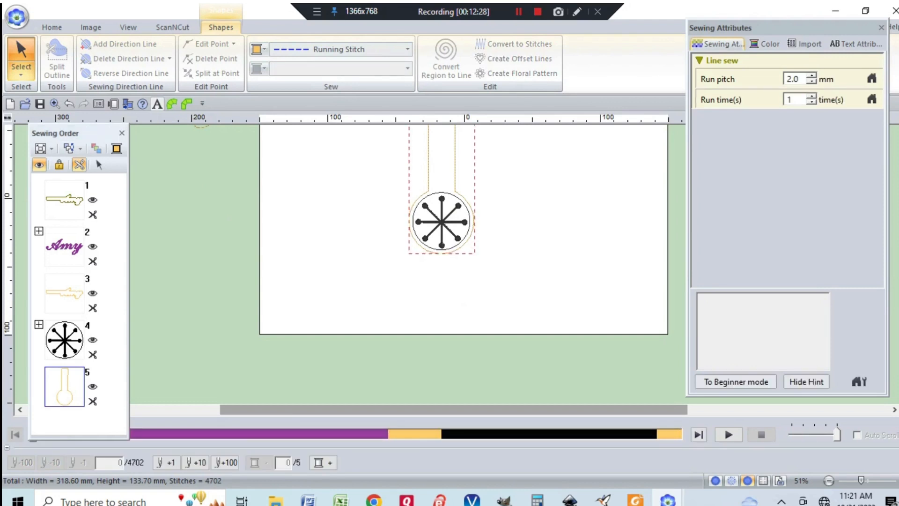
right_click(61, 238)
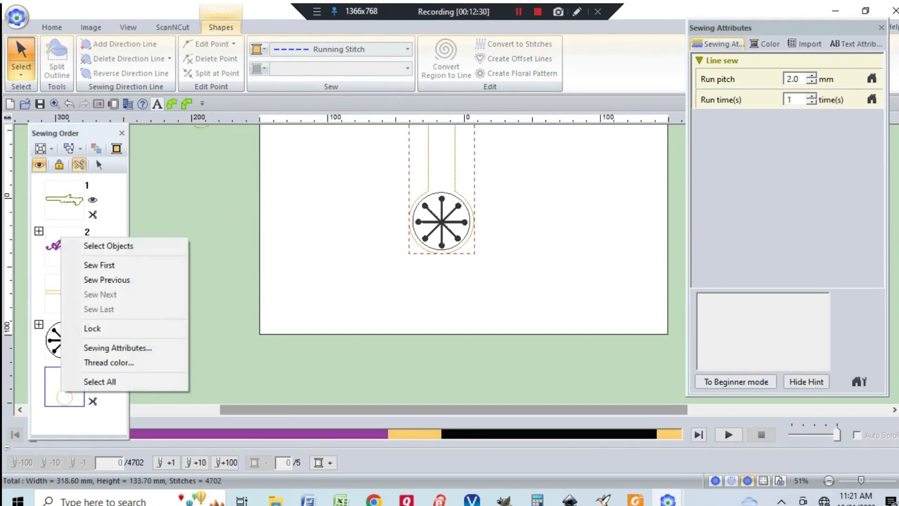
left_click(94, 245)
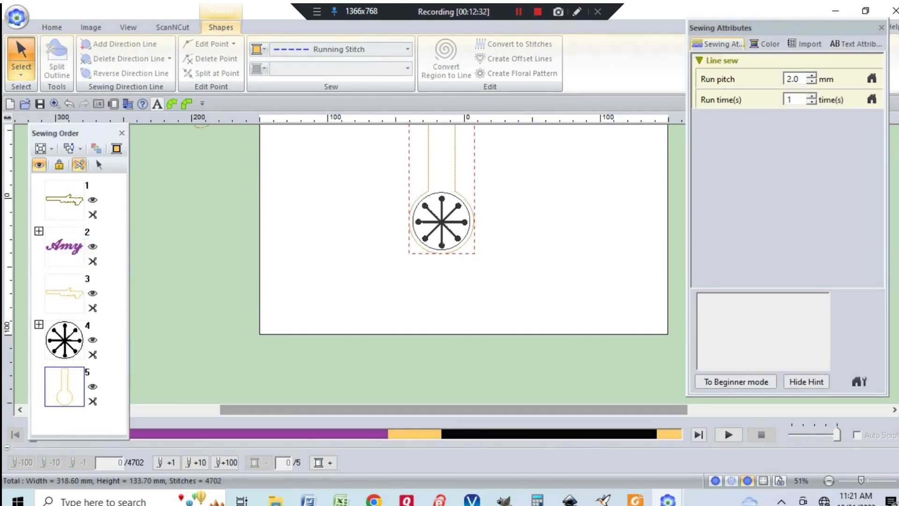
left_click(51, 27)
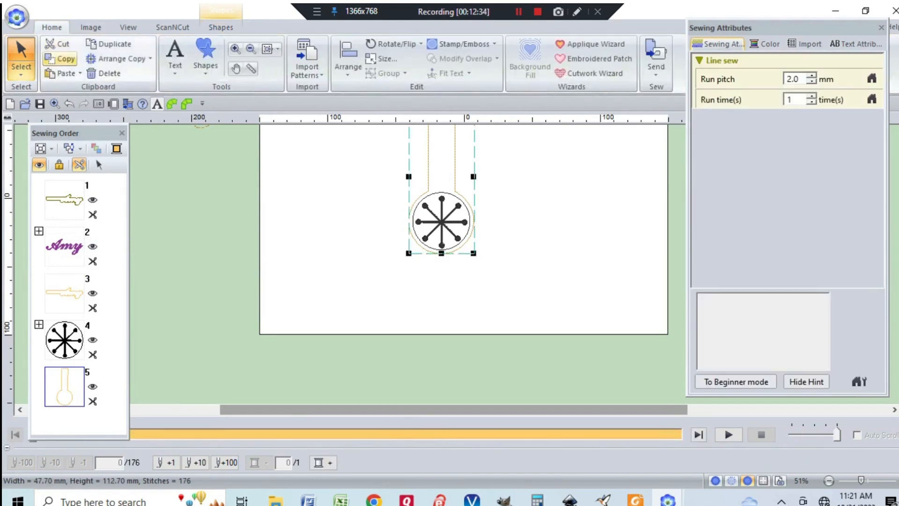
left_click(61, 59)
left_click(64, 73)
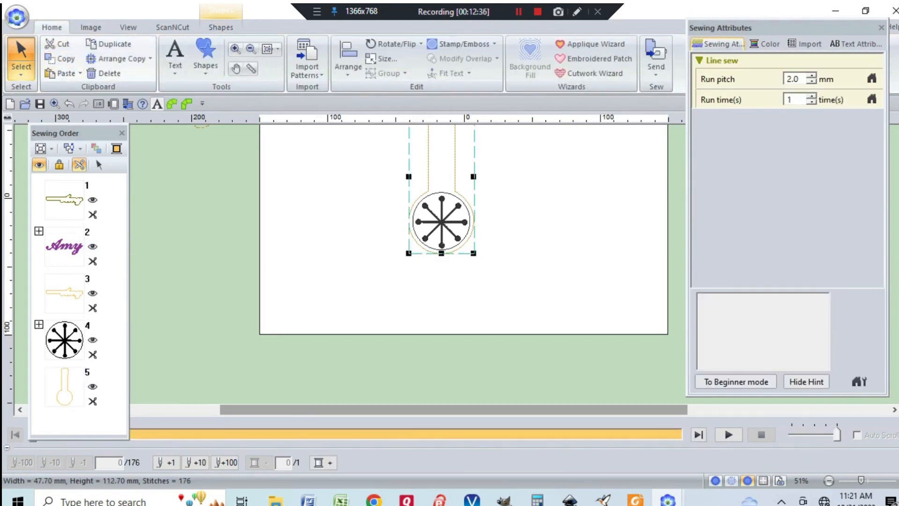
Step: Recolor one of the two tab outlines purple and move it ahead of the snowflake in the sewing order
left_click(221, 27)
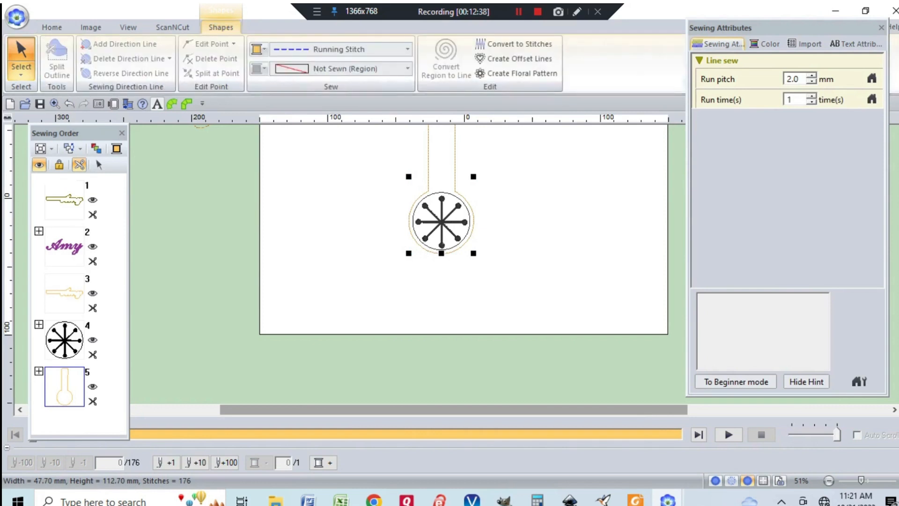
left_click(258, 48)
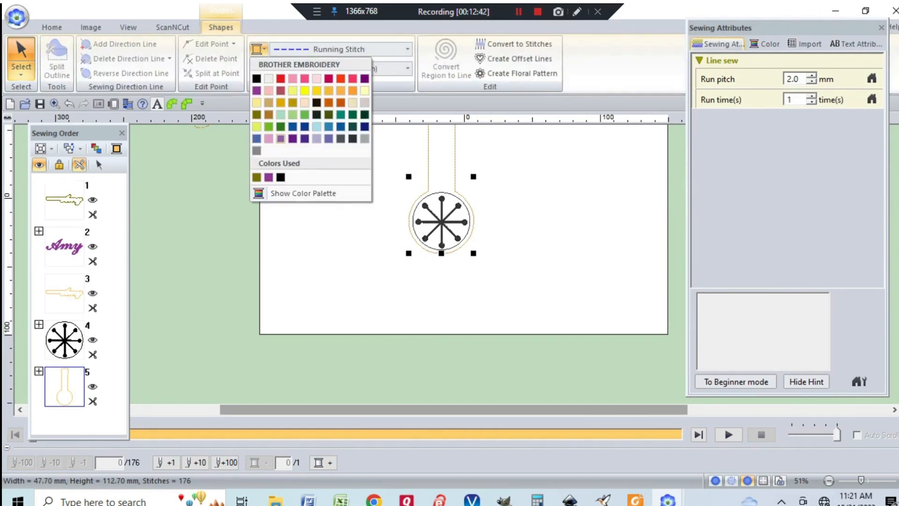
left_click(280, 139)
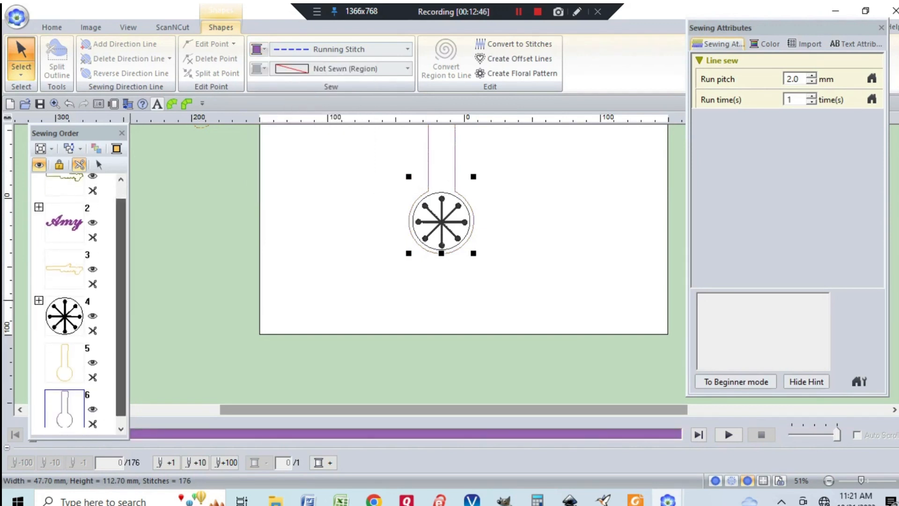
left_click_drag(65, 408, 67, 291)
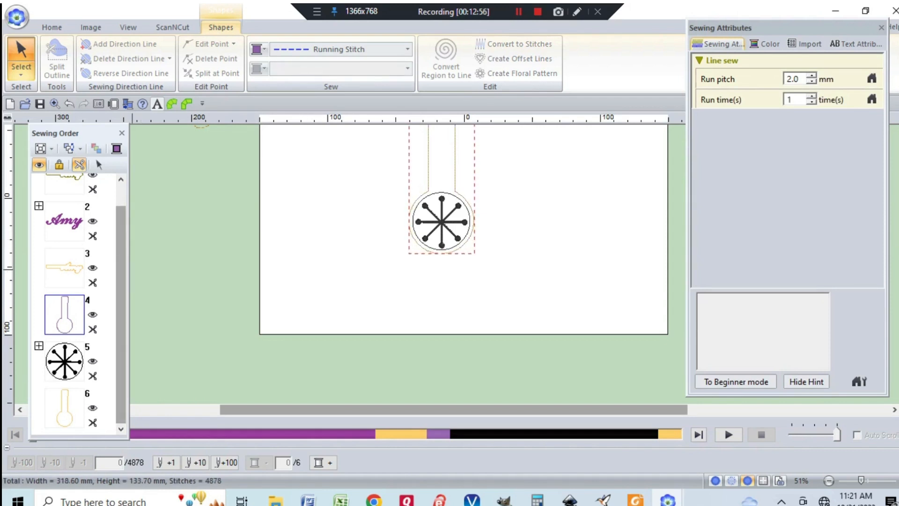
Step: Change the last snowflake-tab outline in the sewing order to Triple Stitch with a 3 mm run pitch
left_click(65, 408)
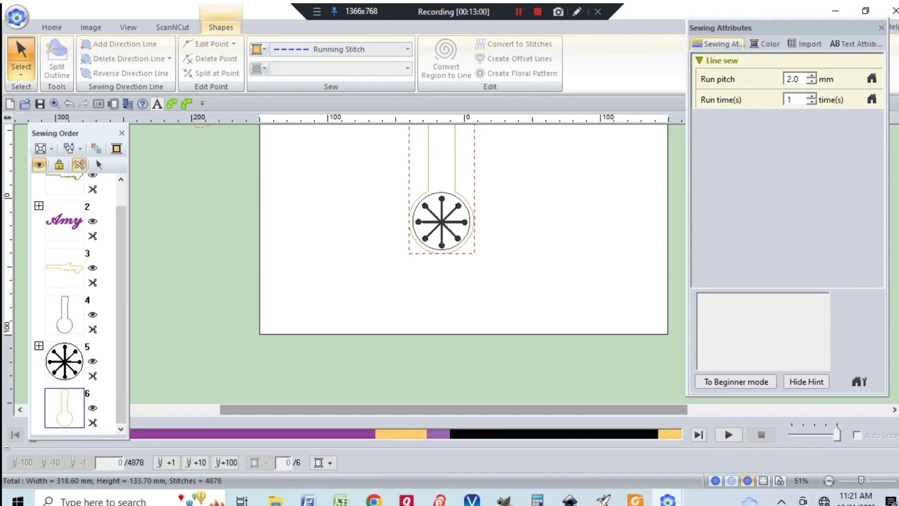
right_click(66, 408)
left_click(101, 260)
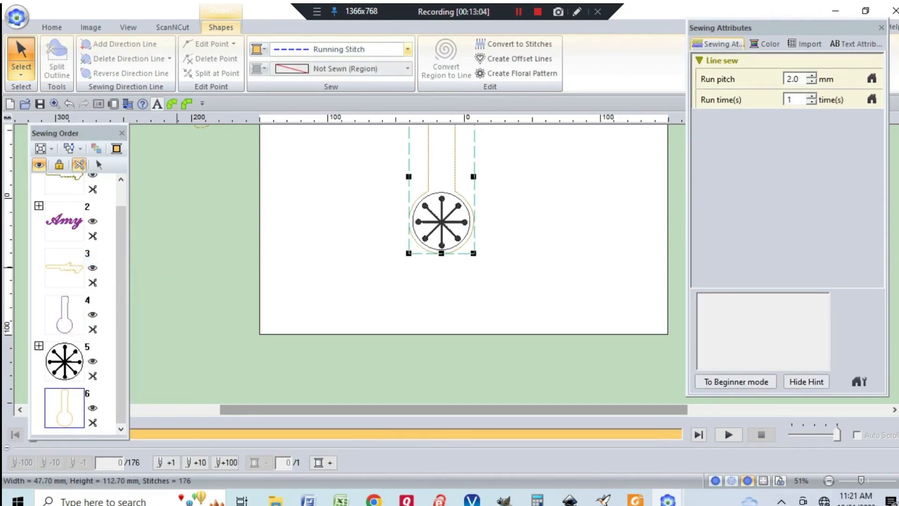
left_click(407, 49)
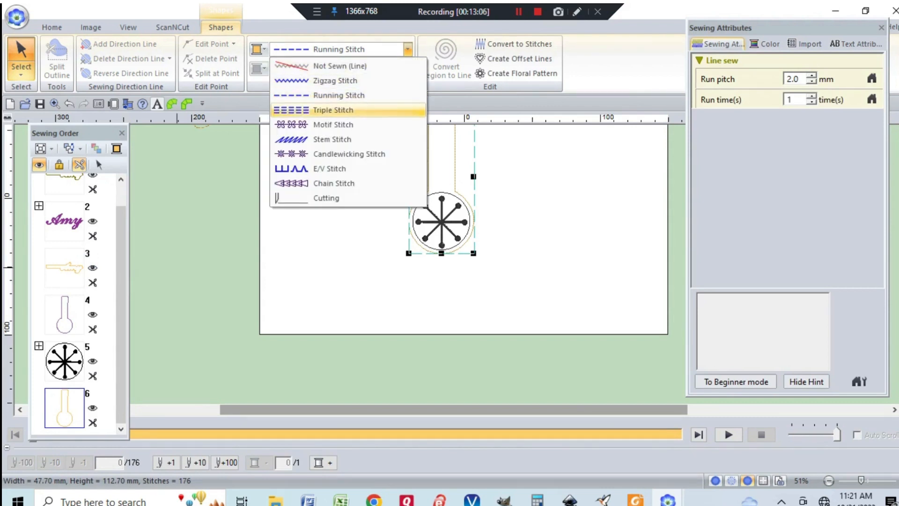
left_click(334, 110)
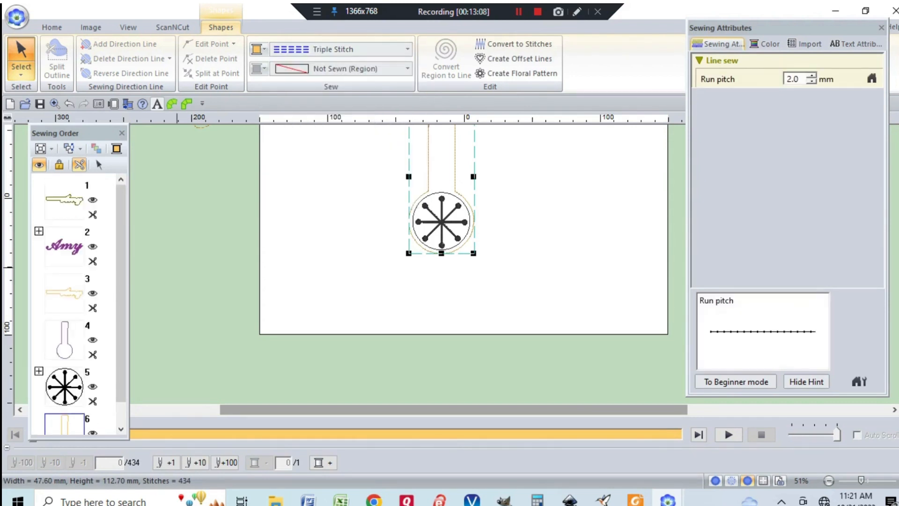
double_click(792, 79)
type("3.")
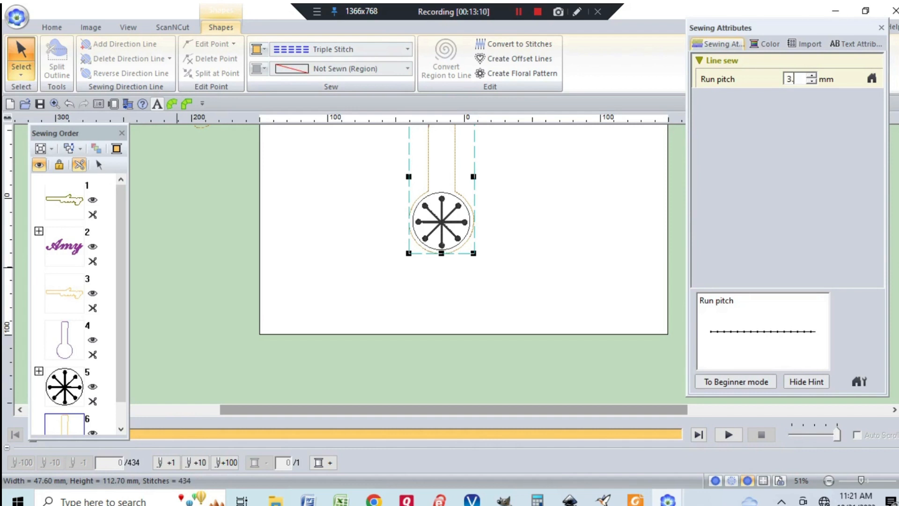
key("Return")
left_click(469, 283)
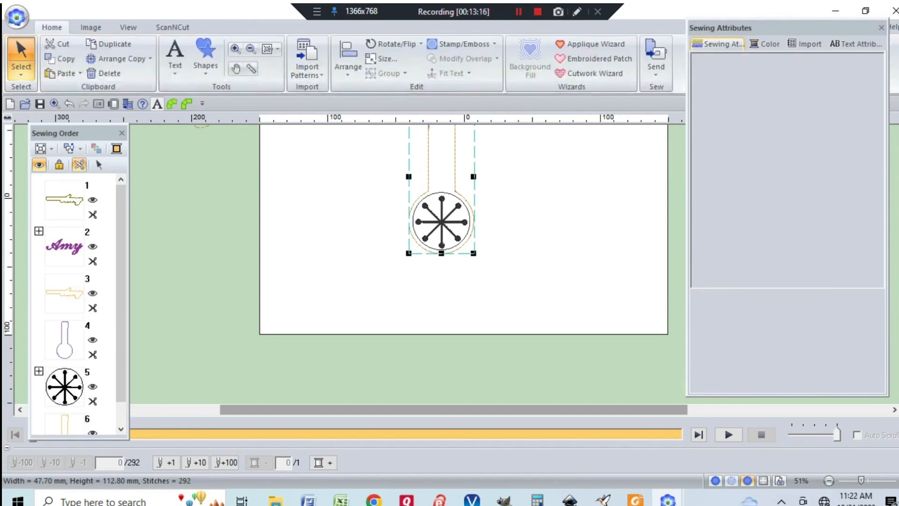
Step: Add the letter R in the Serif 03 font on the empty design page
scroll(468, 283, "up", 1)
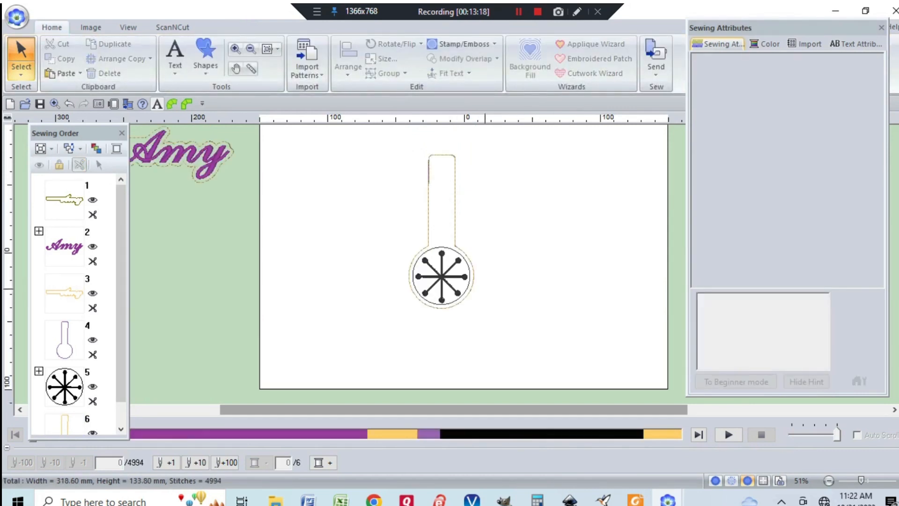
scroll(464, 255, "down", 1)
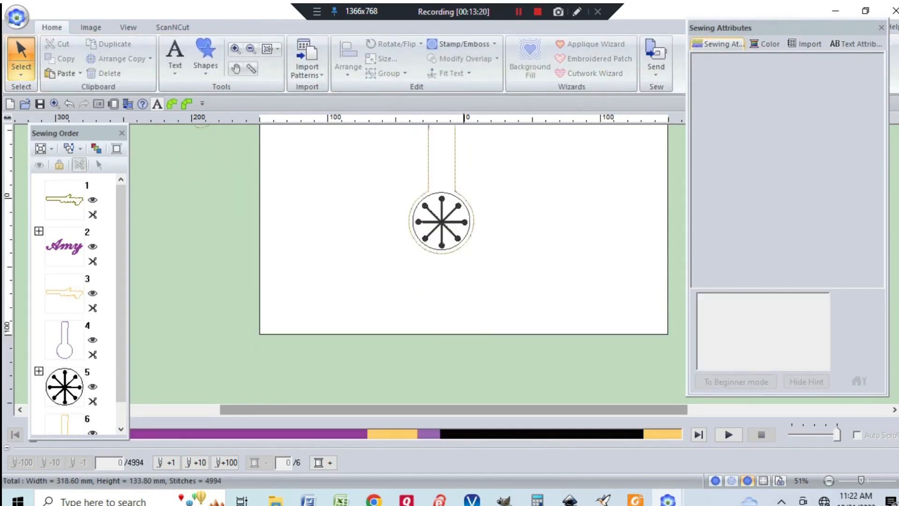
scroll(75, 304, "down", 1)
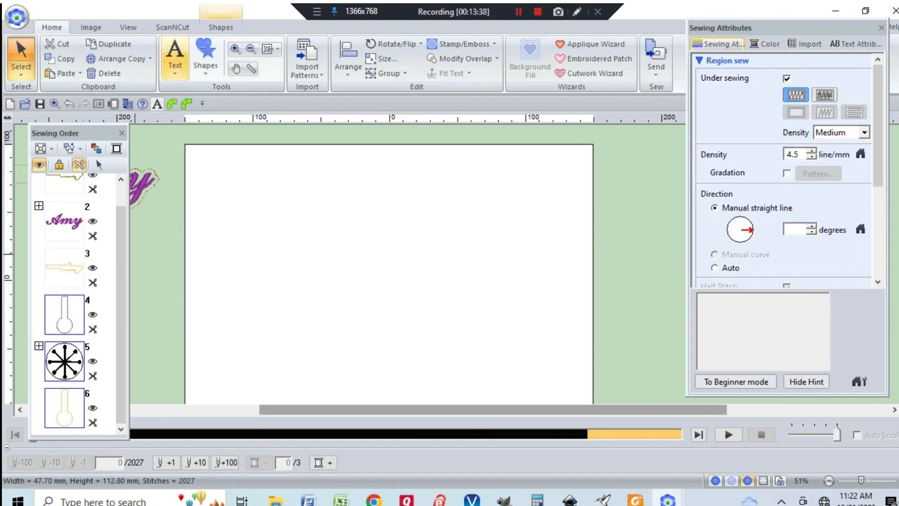
left_click(175, 69)
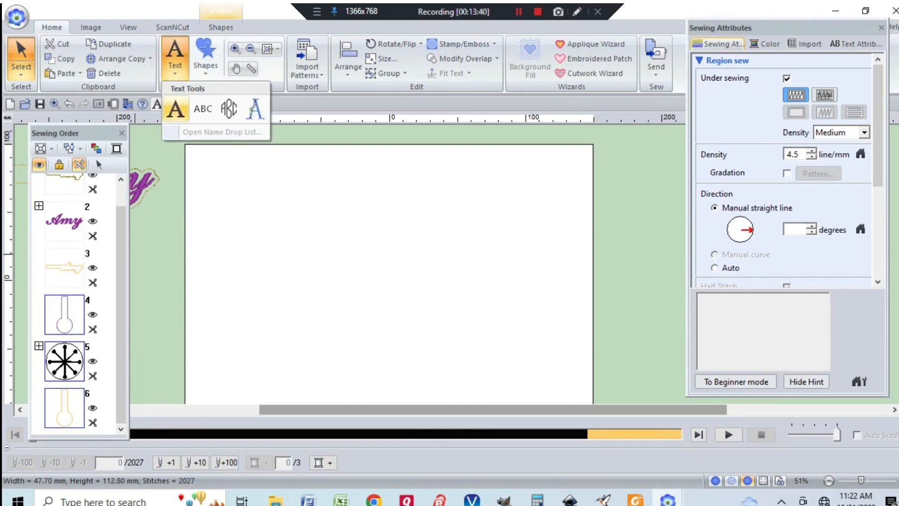
left_click(176, 109)
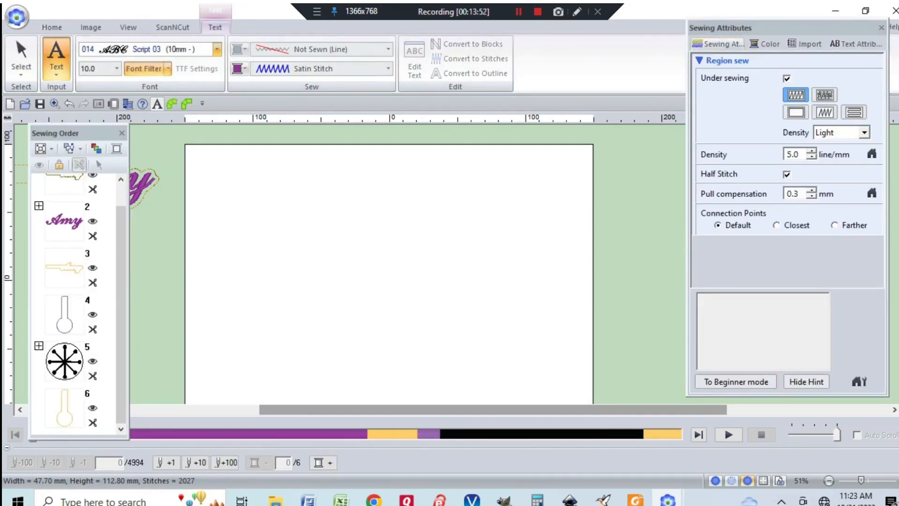
left_click(217, 49)
left_click(187, 80)
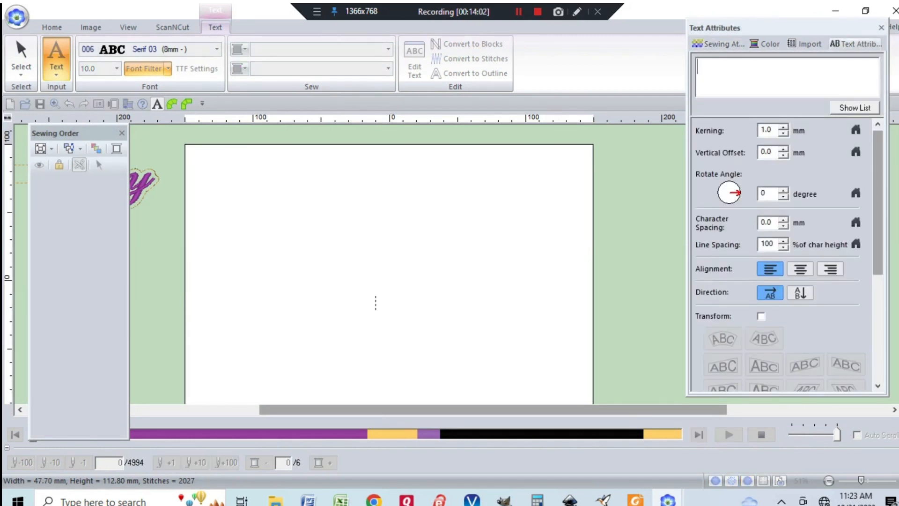
type("R")
key("Return")
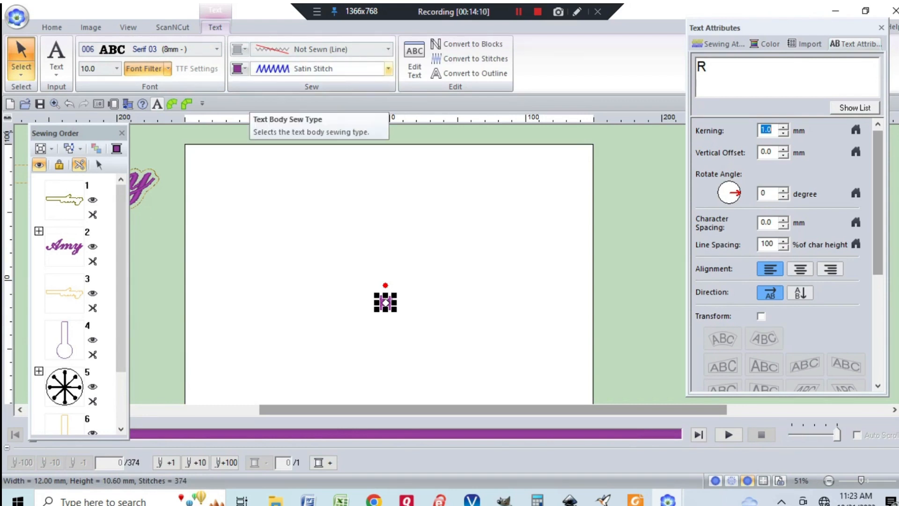
Step: Set the letter R's outline to Triple Stitch and its text body to Not Sewn
left_click(388, 49)
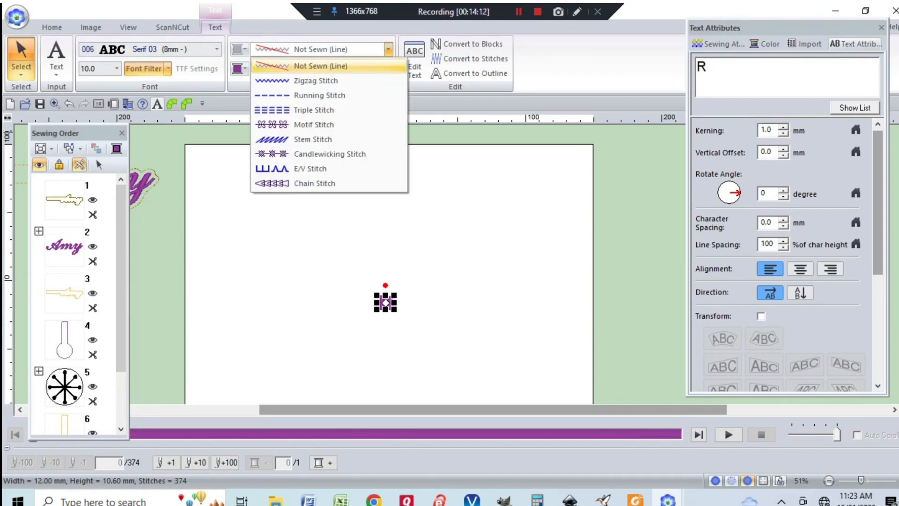
left_click(314, 109)
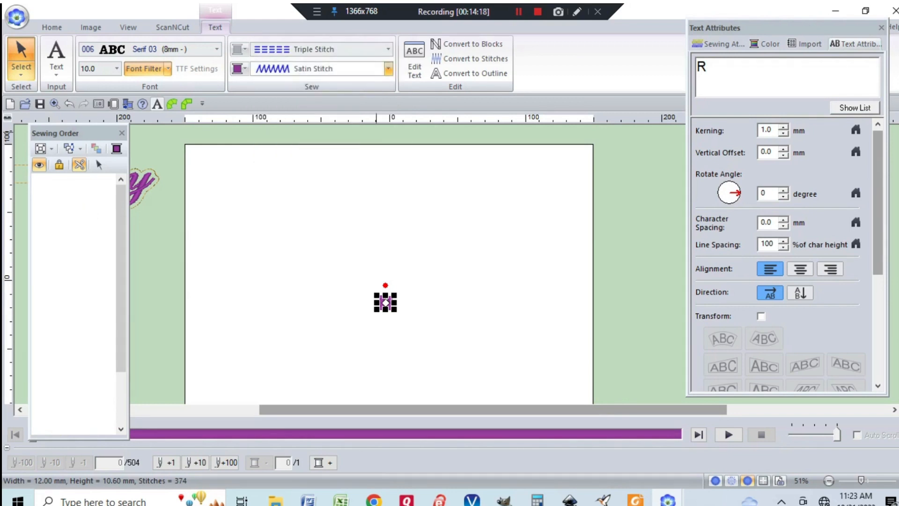
left_click(388, 69)
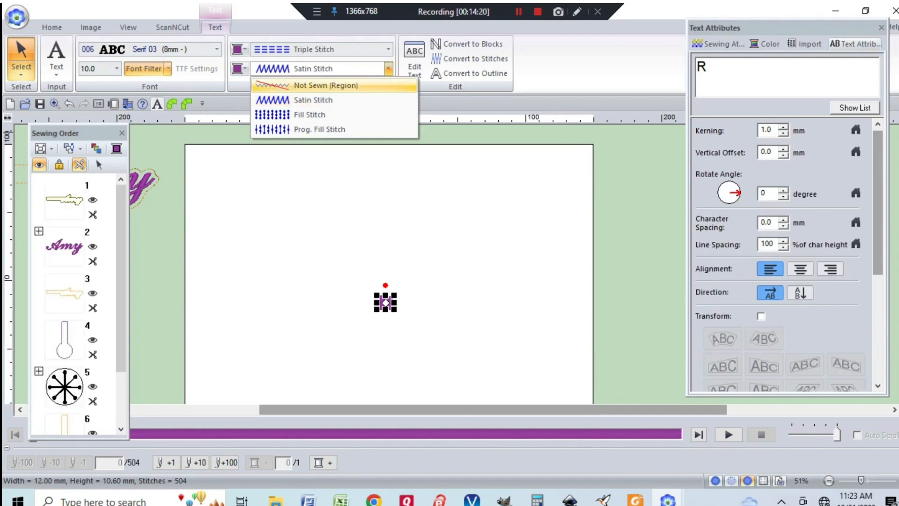
left_click(326, 86)
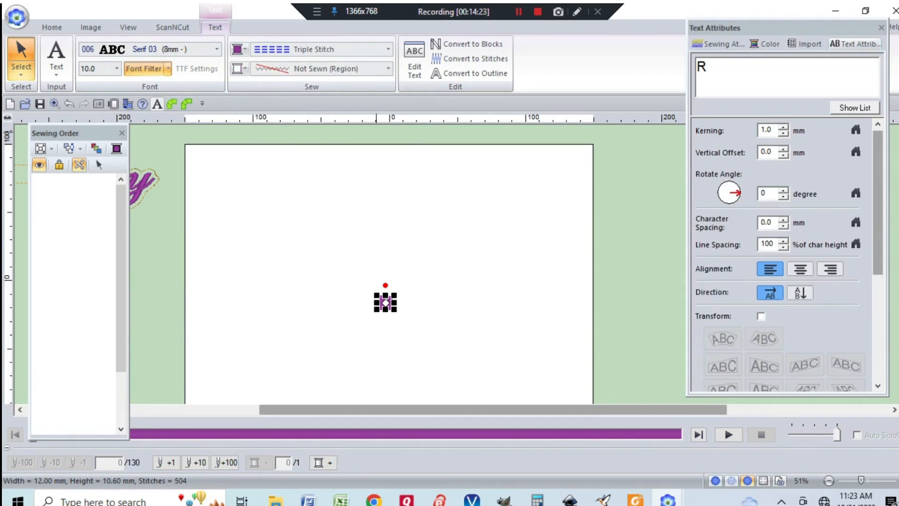
Step: Resize the letter R to a width of 38.1 mm while maintaining its aspect ratio
left_click(52, 27)
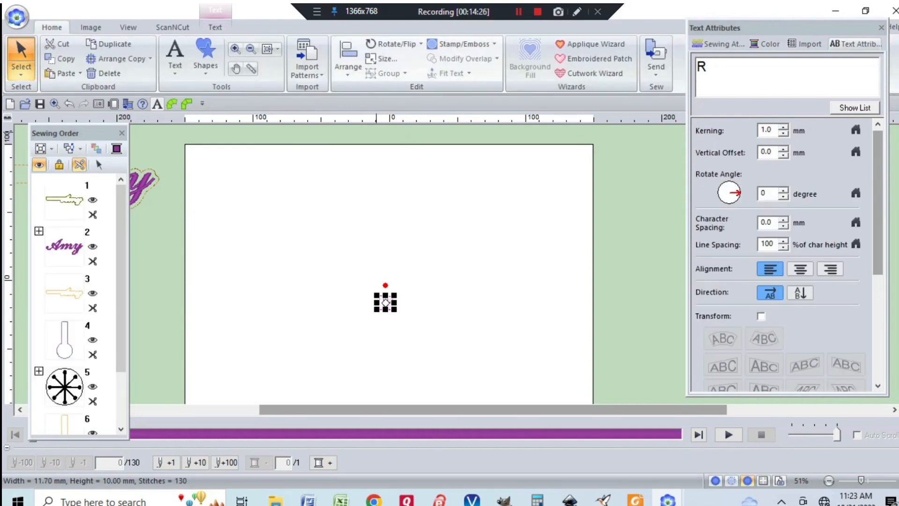
left_click(380, 59)
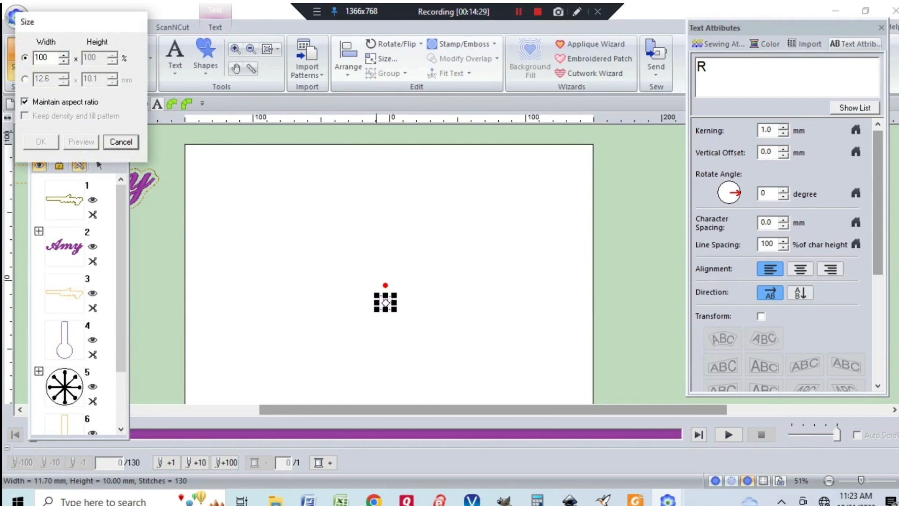
left_click(25, 79)
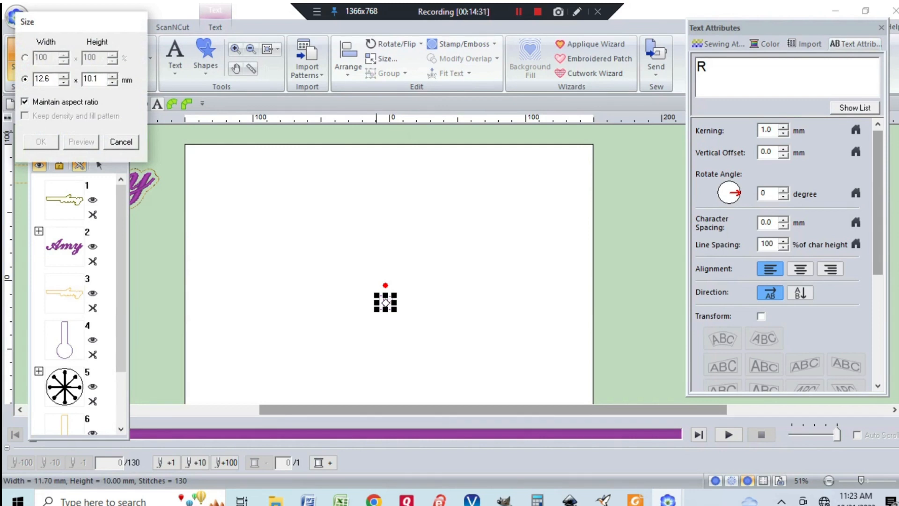
double_click(49, 78)
type("38.10")
left_click(41, 141)
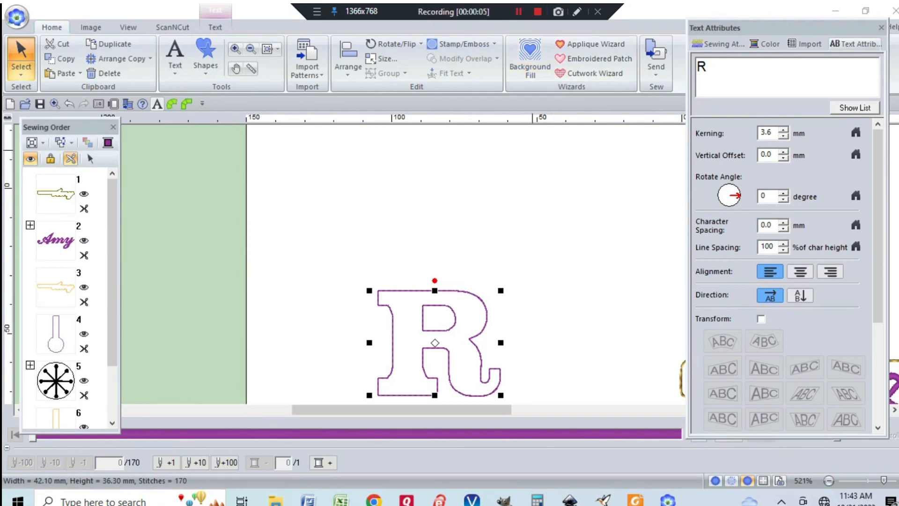
Step: Apply a crosshatch background fill inside the letter R with 3.0 mm size, 45-degree direction and 0.0 mm offset spacing
left_click(529, 59)
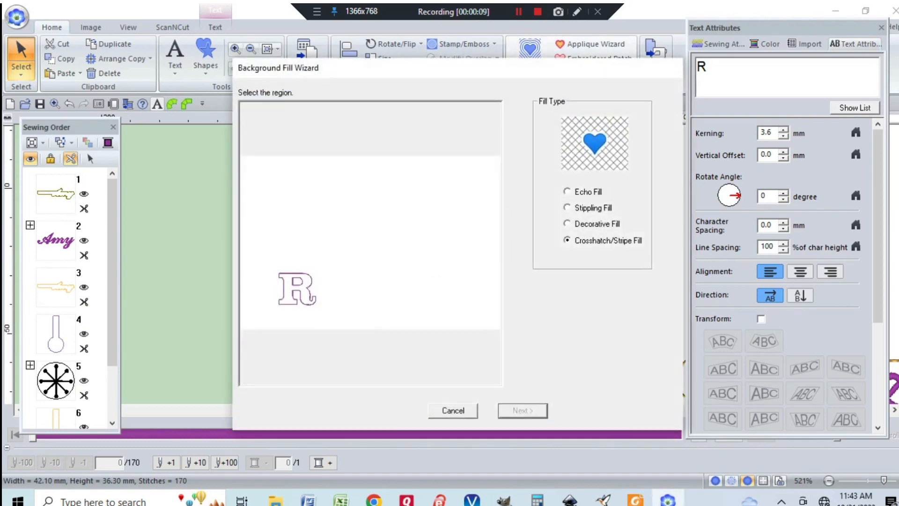
left_click(288, 289)
left_click(521, 410)
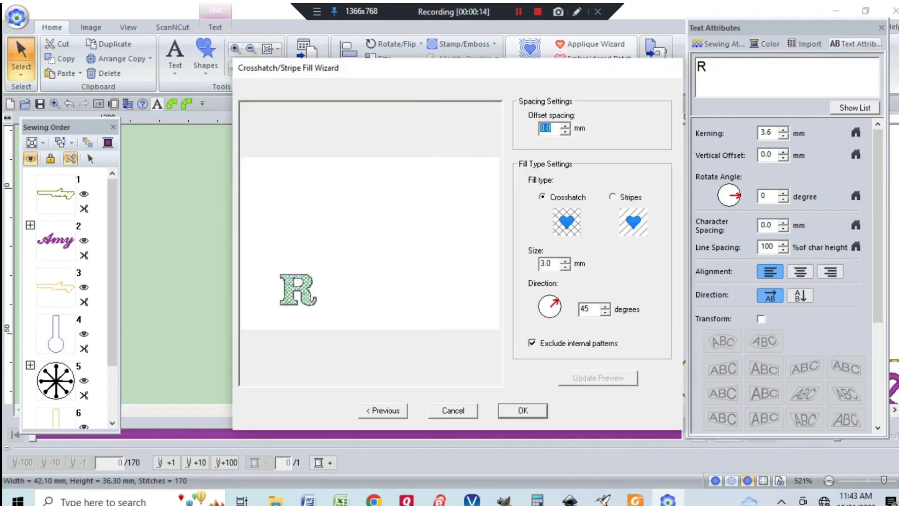
left_click(383, 410)
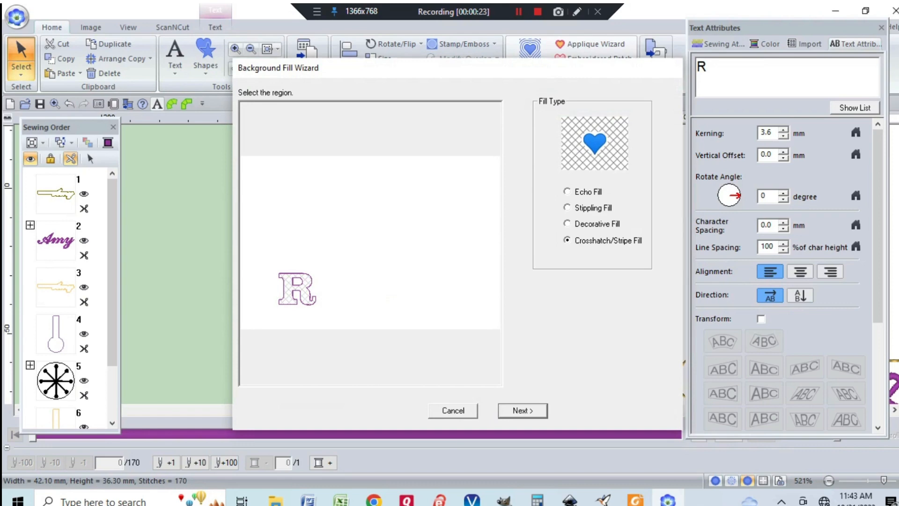
key("Return")
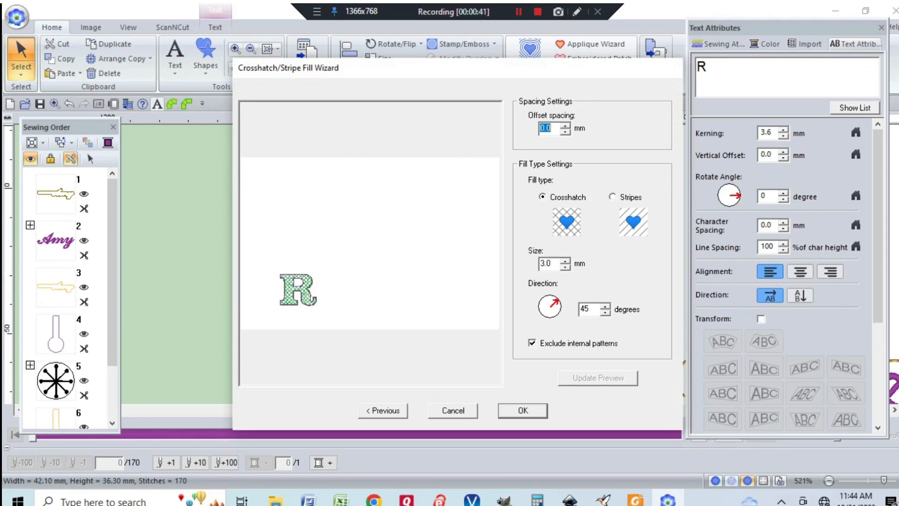
key("Return")
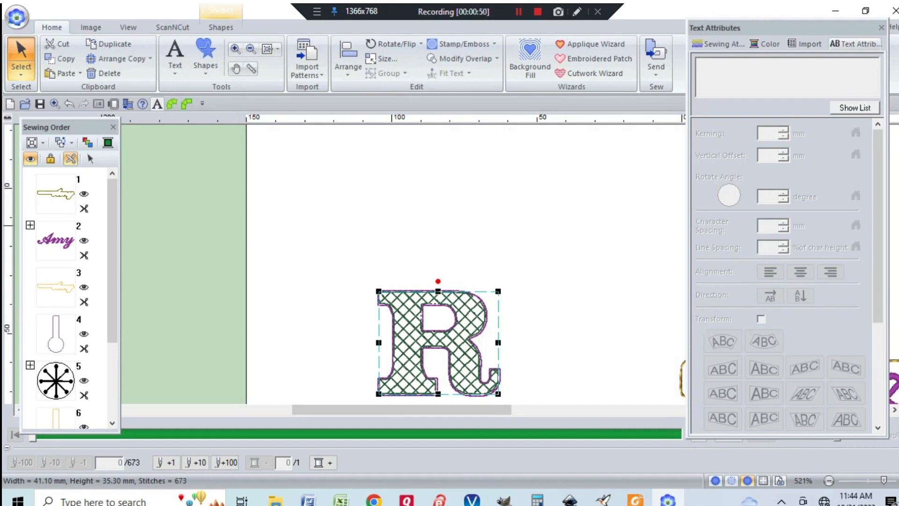
Step: Draw a rectangle about 10 by 19 mm above the letter R, with a running-stitch outline and no region sewing
left_click(205, 59)
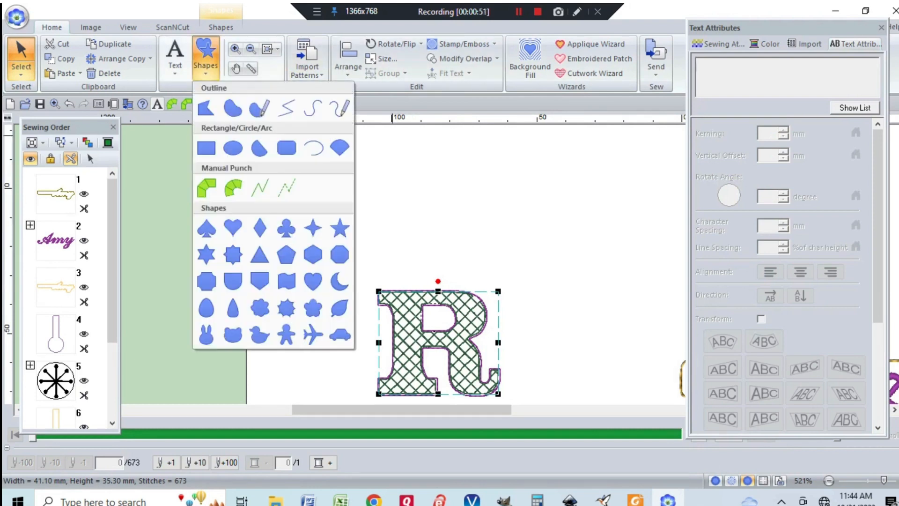
left_click(205, 148)
left_click_drag(420, 160, 450, 215)
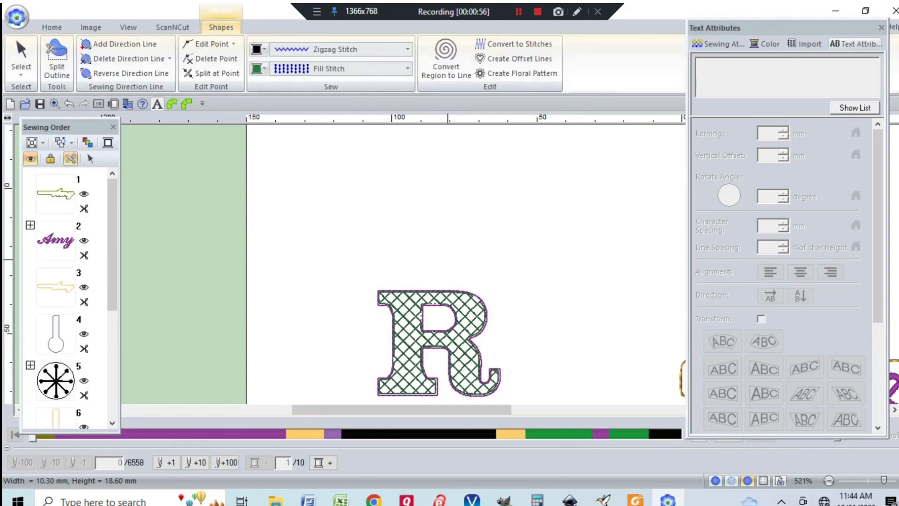
left_click(408, 68)
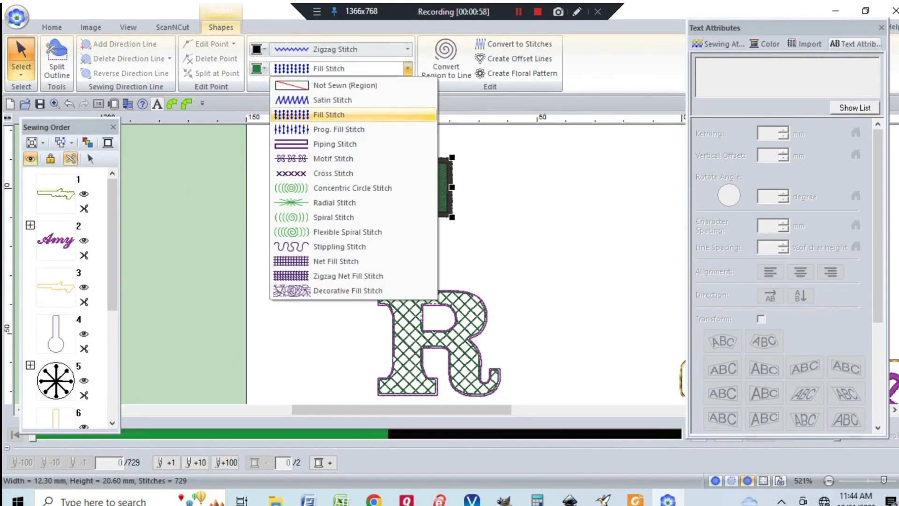
left_click(337, 85)
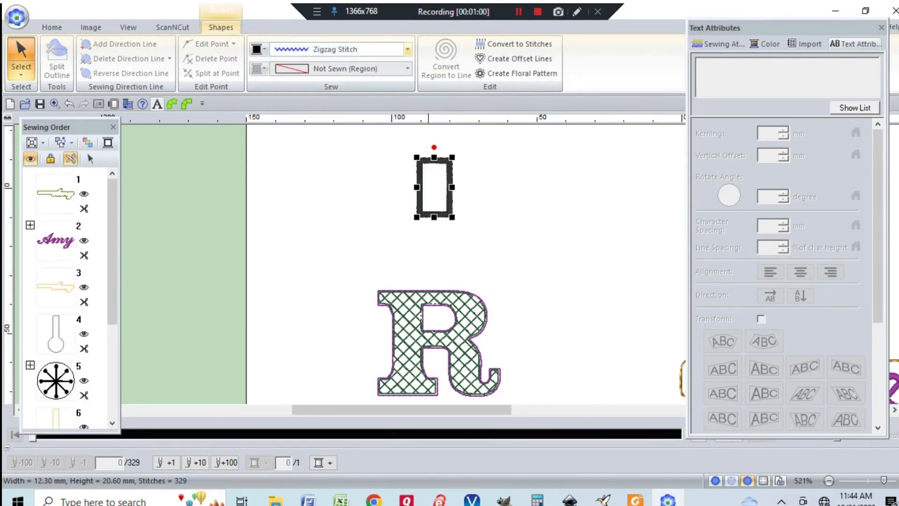
left_click(407, 49)
left_click(327, 92)
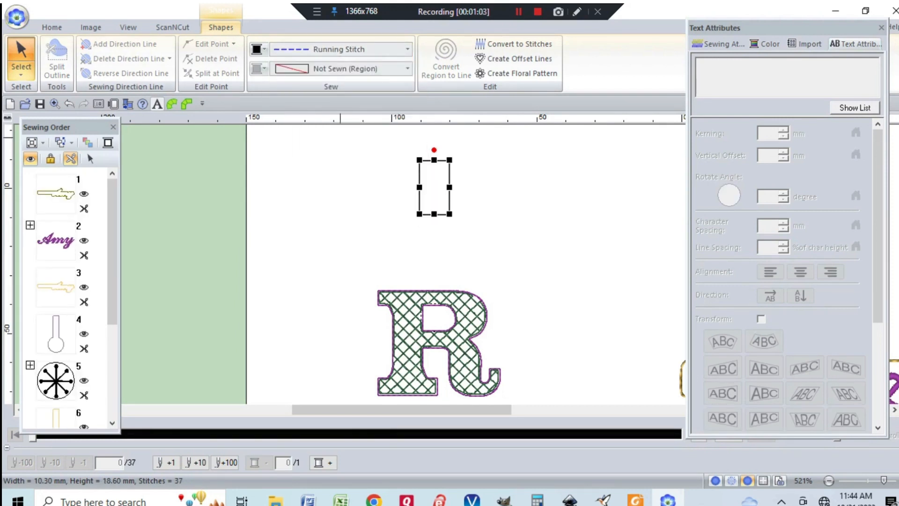
Step: Resize the rectangle above the letter R to 7.6 mm wide and 63.5 mm high without maintaining its aspect ratio
left_click(52, 28)
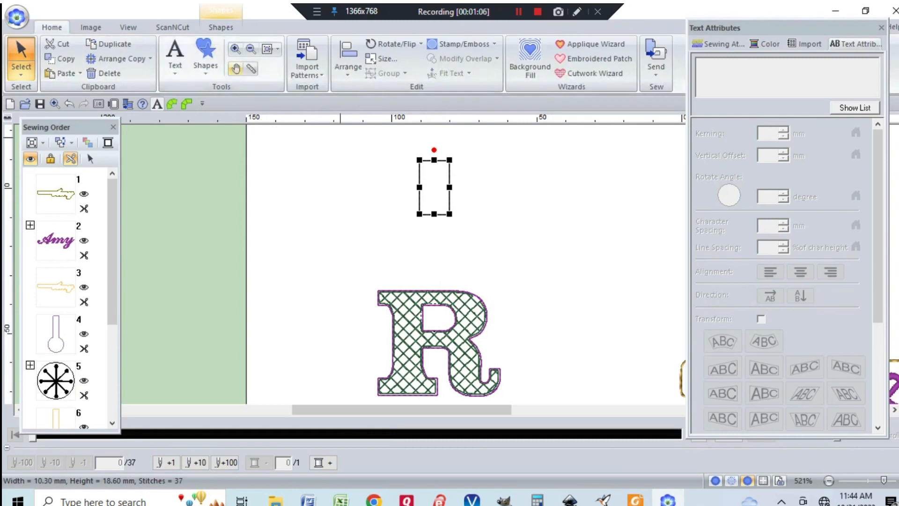
left_click(381, 58)
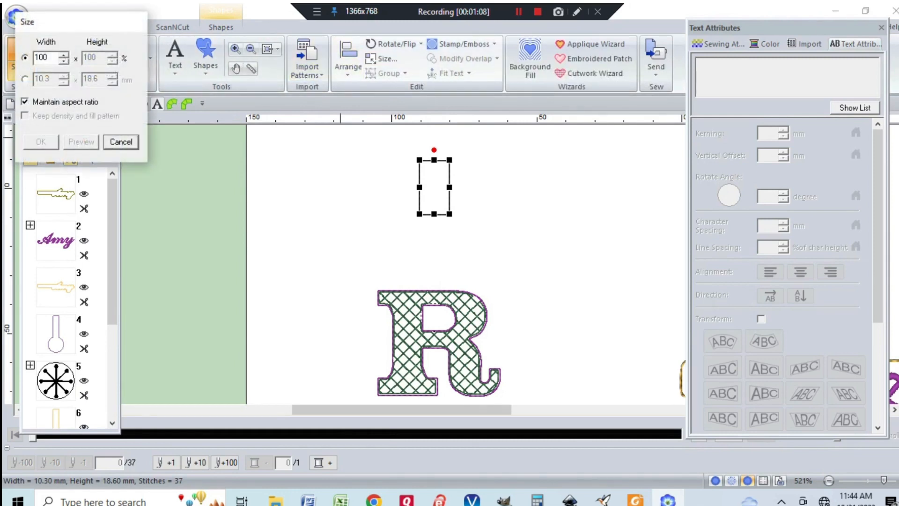
left_click(25, 79)
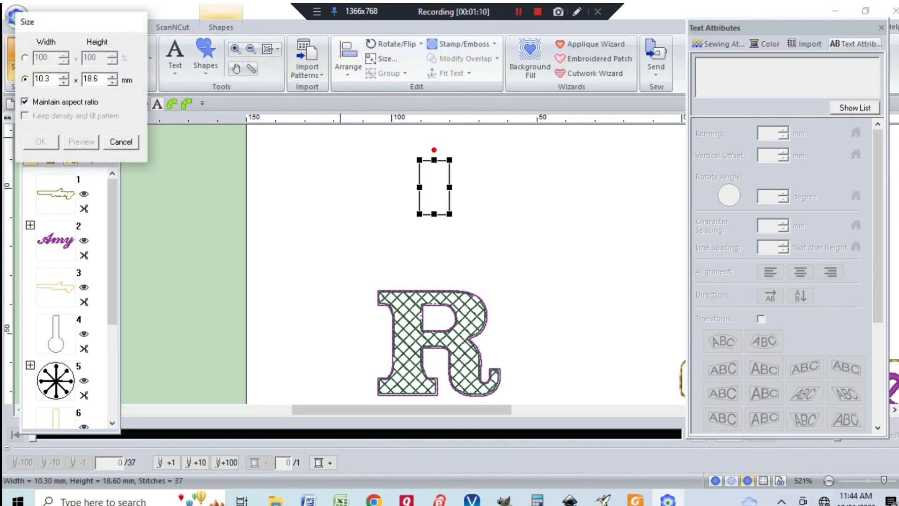
double_click(42, 80)
type("7.62")
key("BackSpace")
key("Tab")
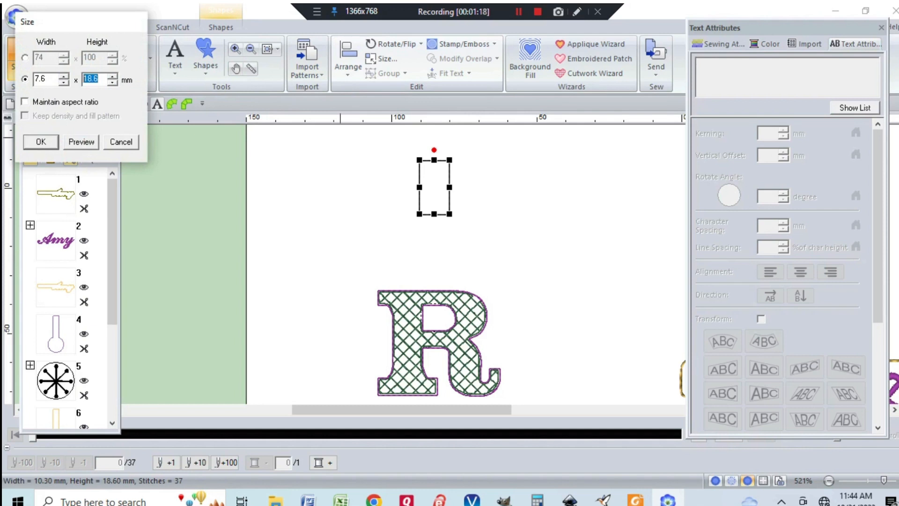
type("63.5")
key("Return")
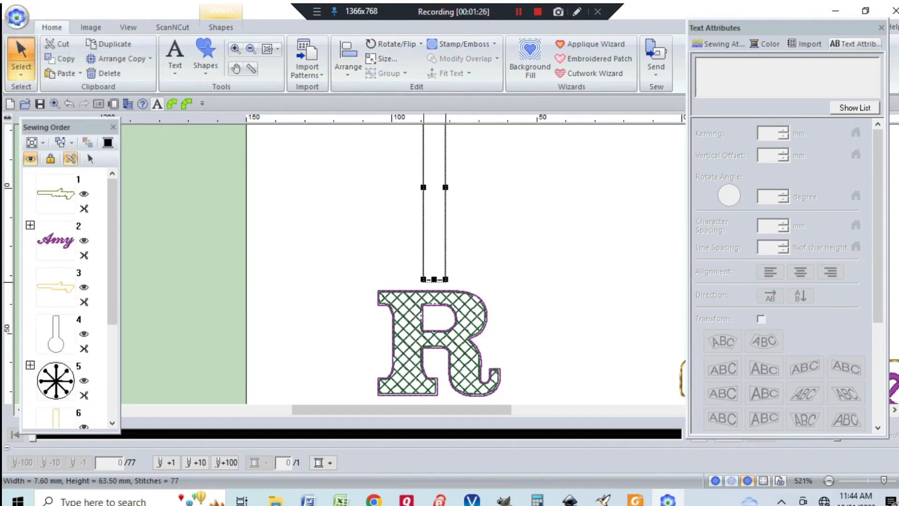
Step: Nudge the tall rectangle down so its lower end sits just above the letter R
key("Down")
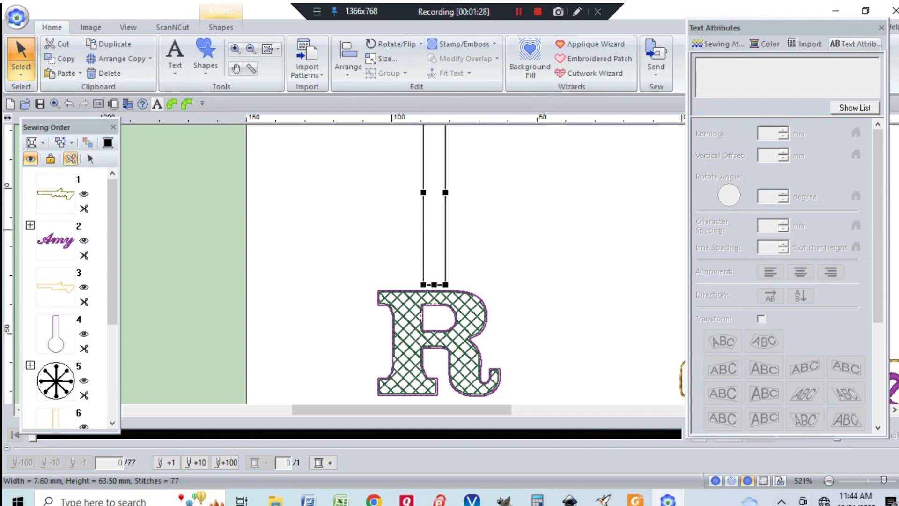
scroll(466, 262, "up", 1)
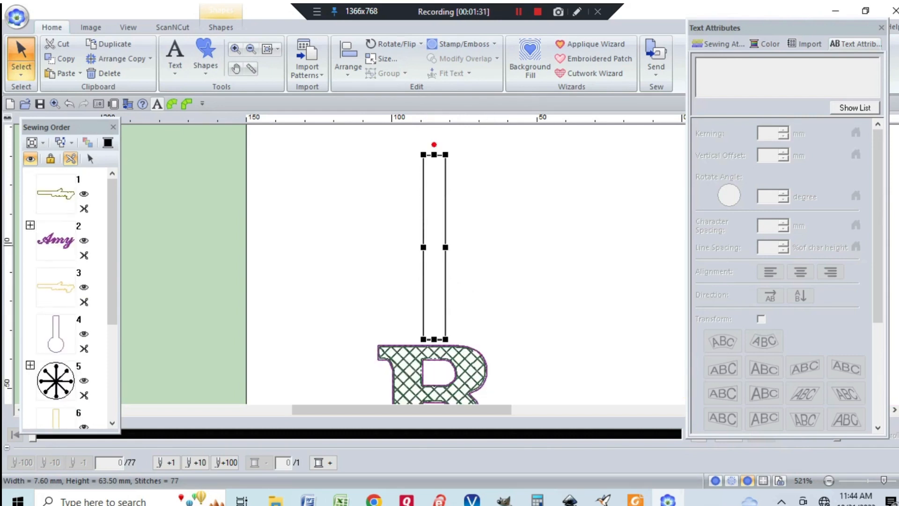
scroll(465, 262, "down", 1)
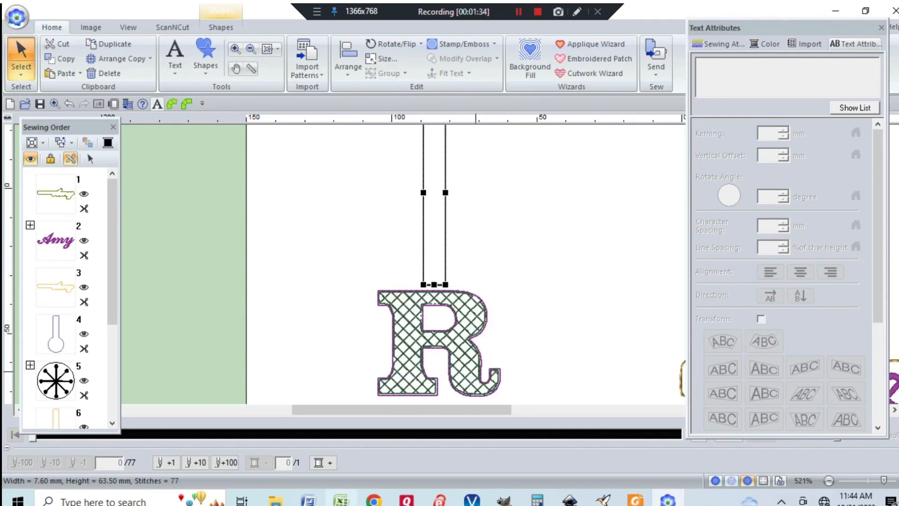
Step: Apply the Embroidered Patch wizard to the letter and rectangle together, with no satin stitch and a running-stitch cutting line 2.5 mm away
left_click_drag(366, 398, 504, 121)
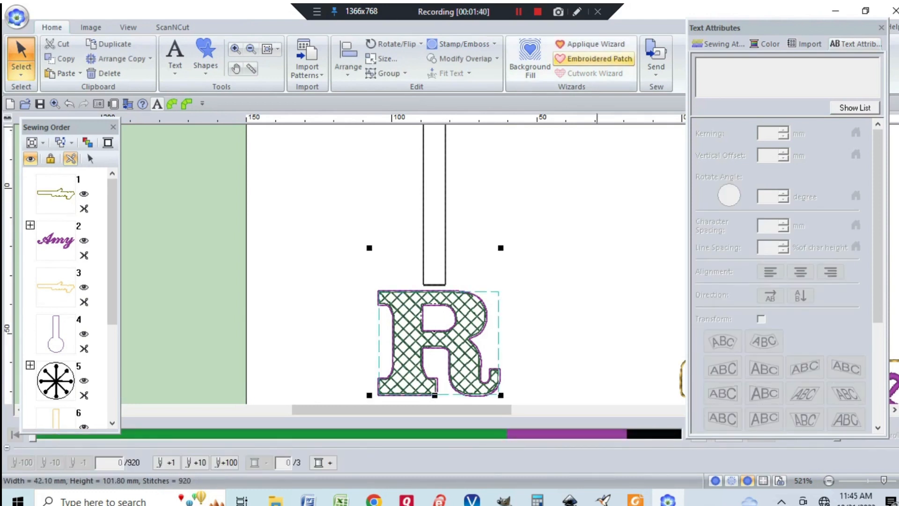
left_click(595, 58)
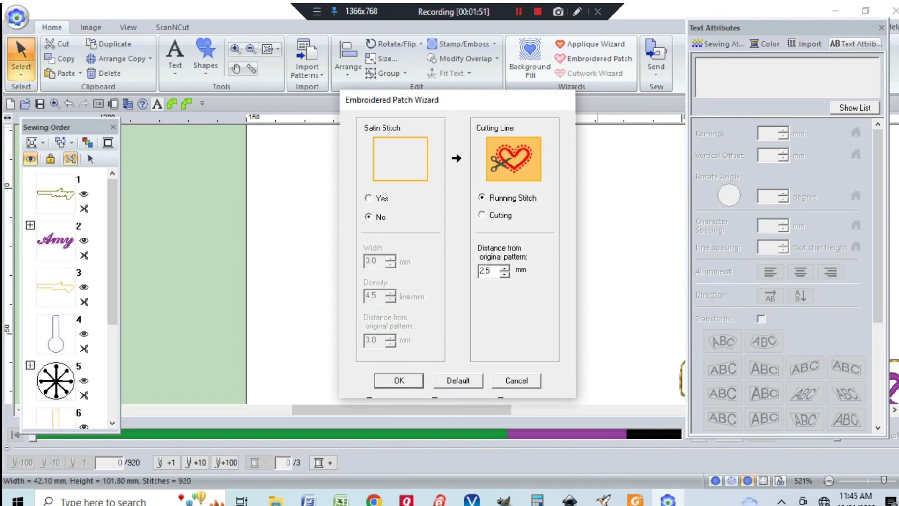
key("Return")
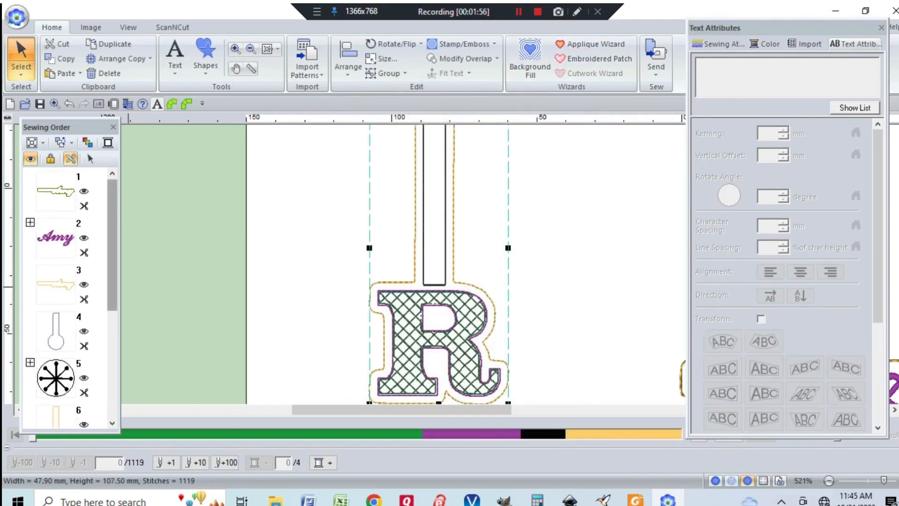
Step: Delete the inner rectangle from the letter R tab, keeping the combined outline around it
left_click(56, 355)
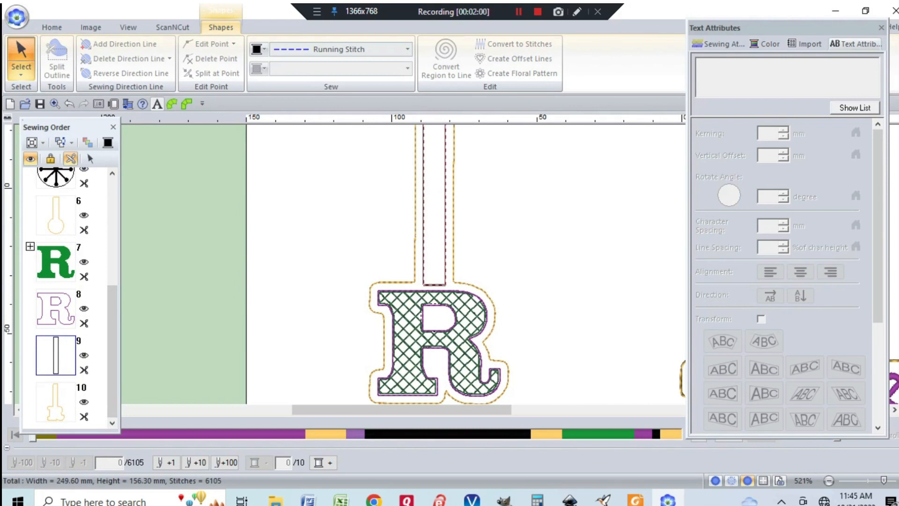
right_click(52, 358)
left_click(99, 209)
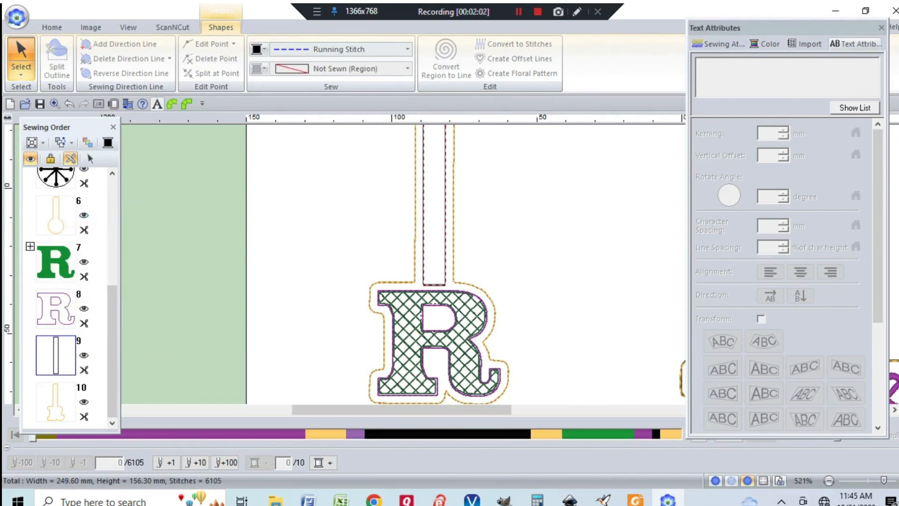
key("Delete")
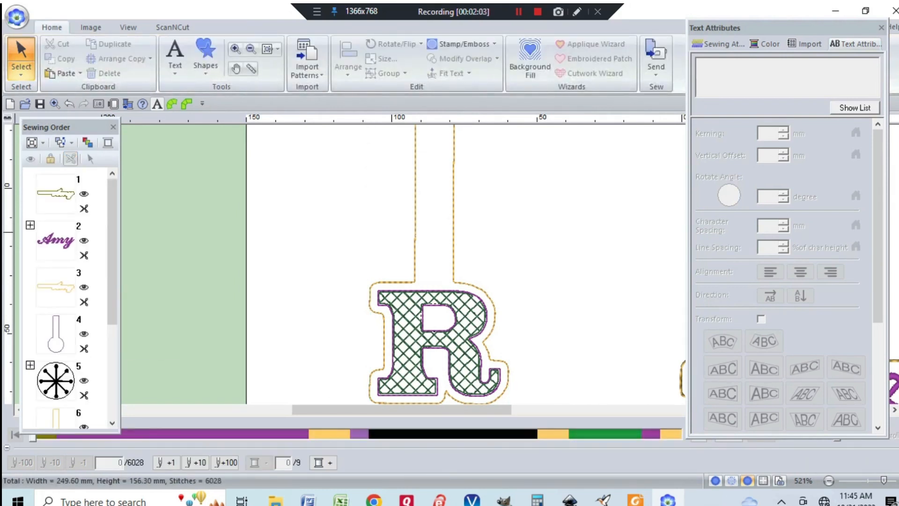
Step: Copy the letter R tab's outline and paste a duplicate of it in the same place
left_click_drag(113, 262, 113, 356)
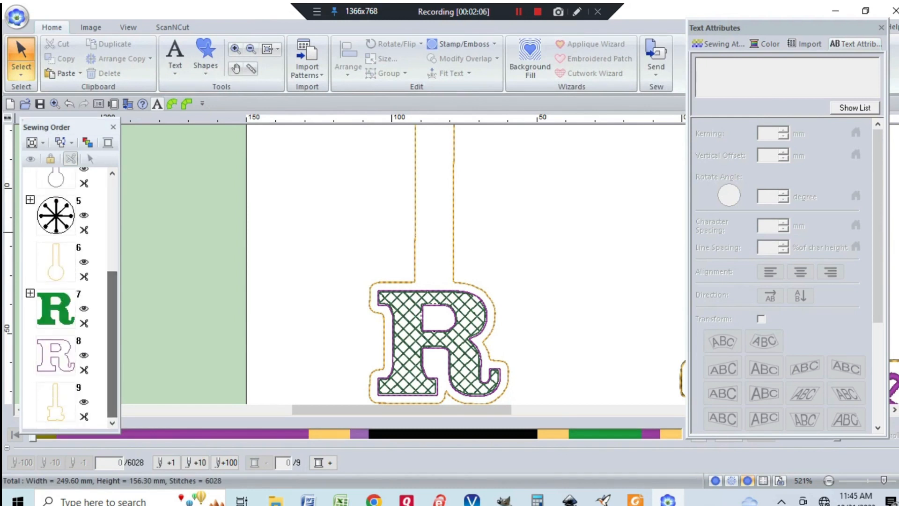
left_click(55, 401)
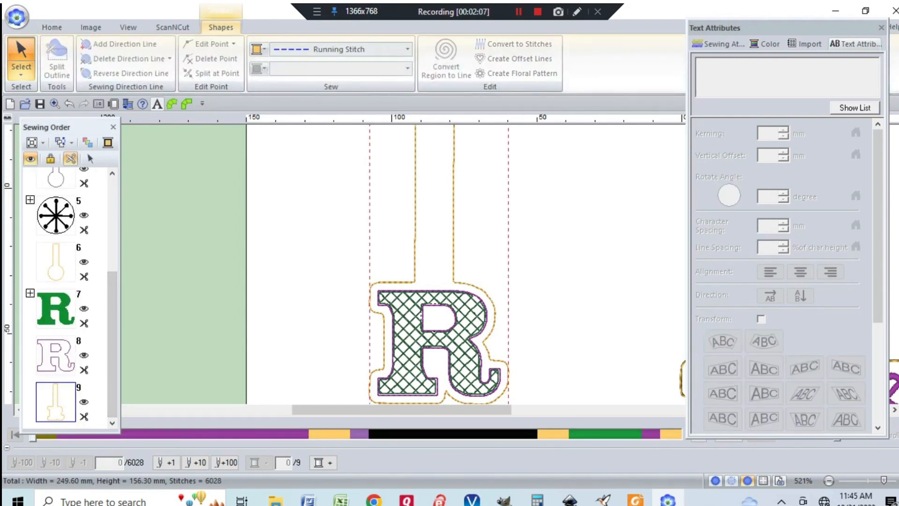
right_click(54, 407)
left_click(96, 263)
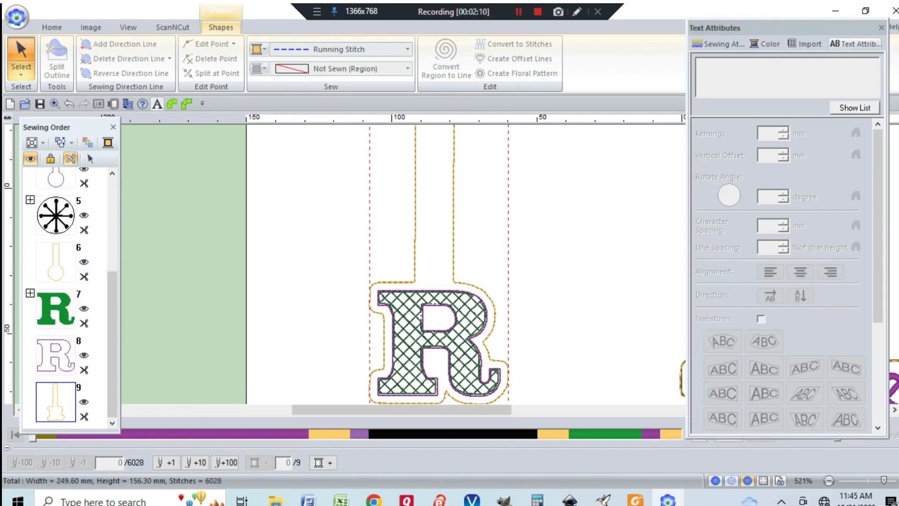
left_click(51, 27)
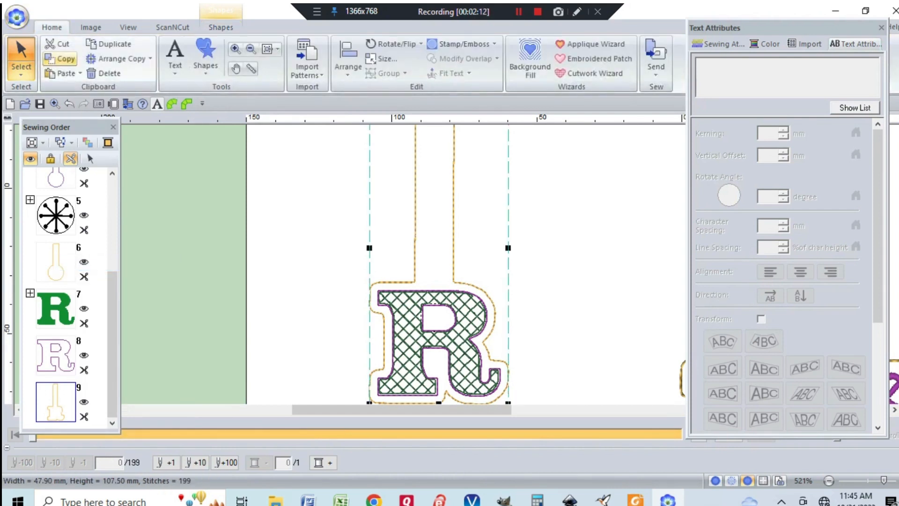
left_click(65, 74)
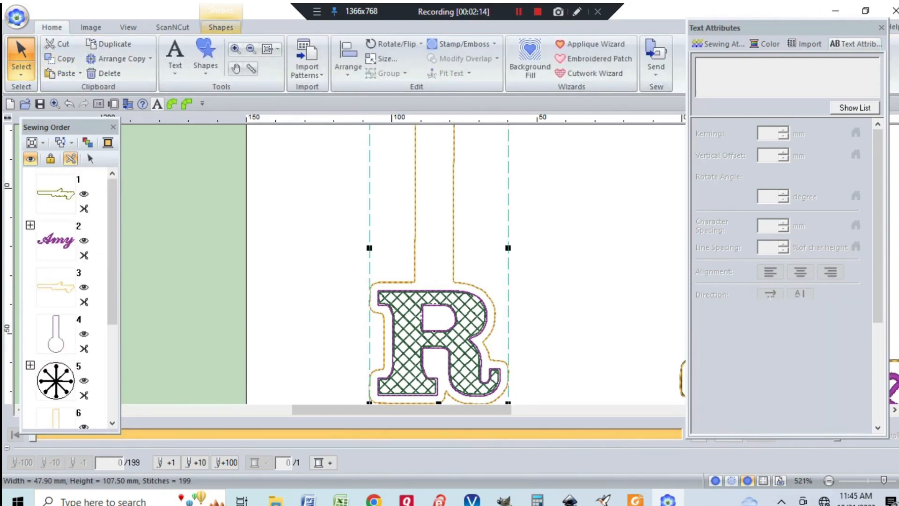
Step: Recolor the duplicated outline dark orange and move it ahead of the green letter R in the sewing order
left_click(220, 27)
left_click(259, 50)
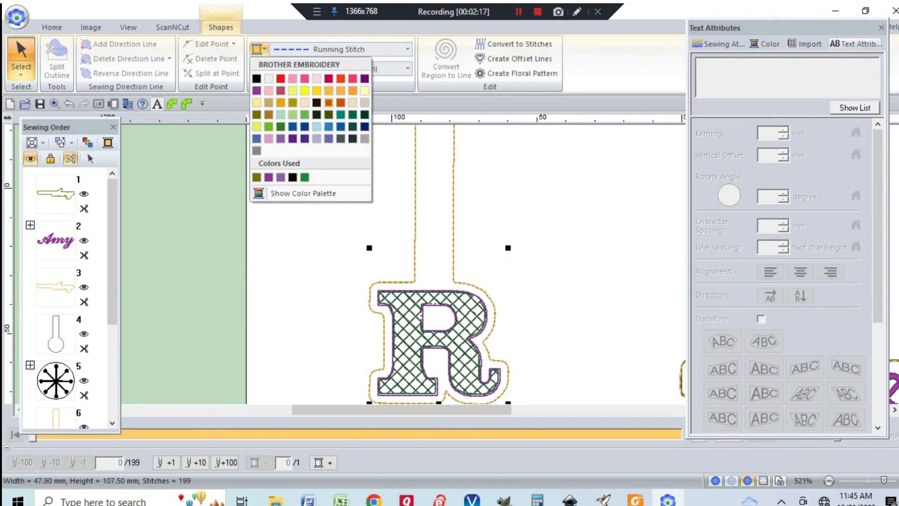
left_click(328, 102)
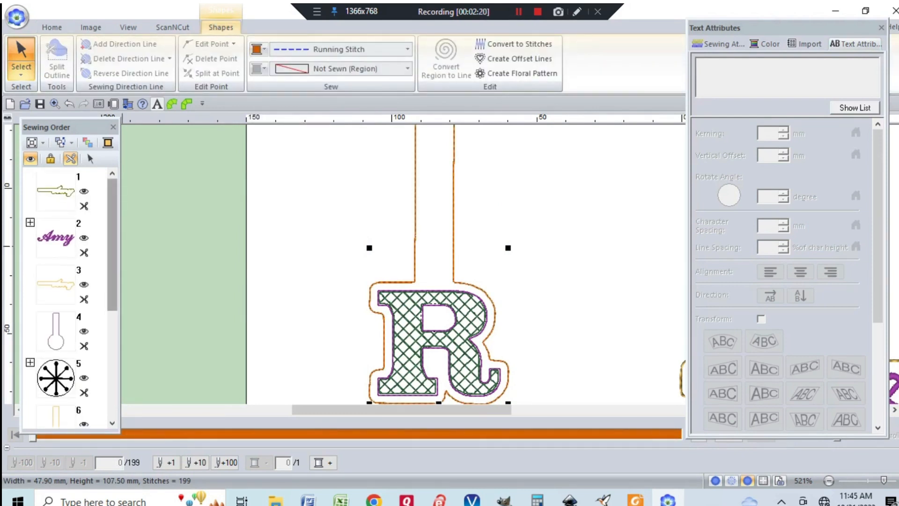
left_click_drag(113, 248, 112, 360)
left_click_drag(56, 401, 56, 246)
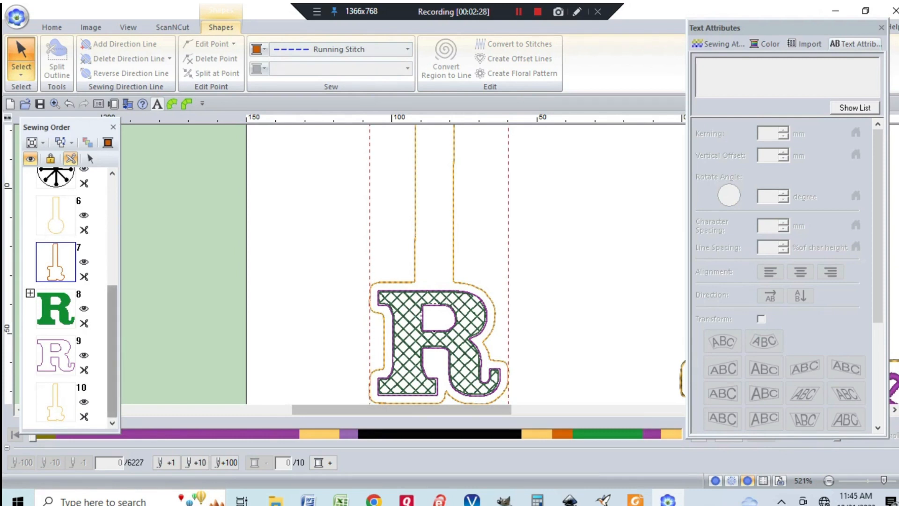
Step: Change the final yellow outline of the letter R tab to Triple Stitch
left_click(56, 402)
right_click(50, 410)
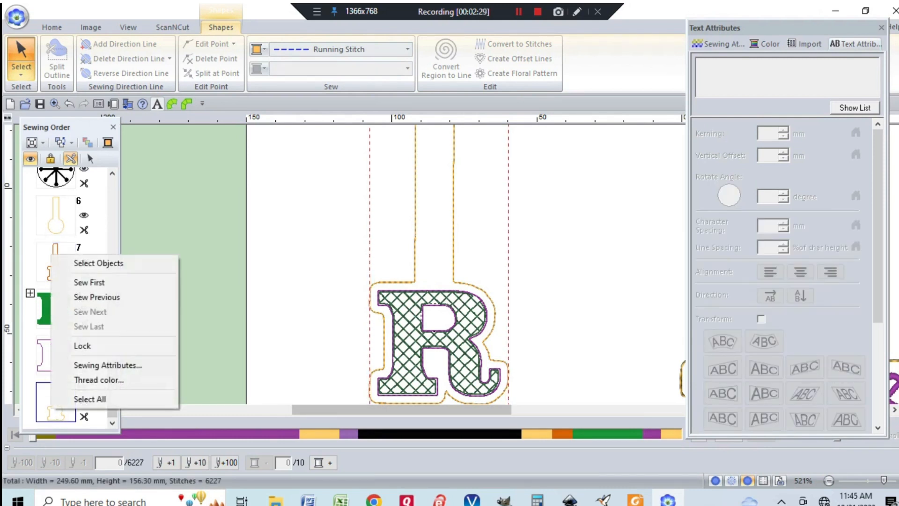
left_click(93, 263)
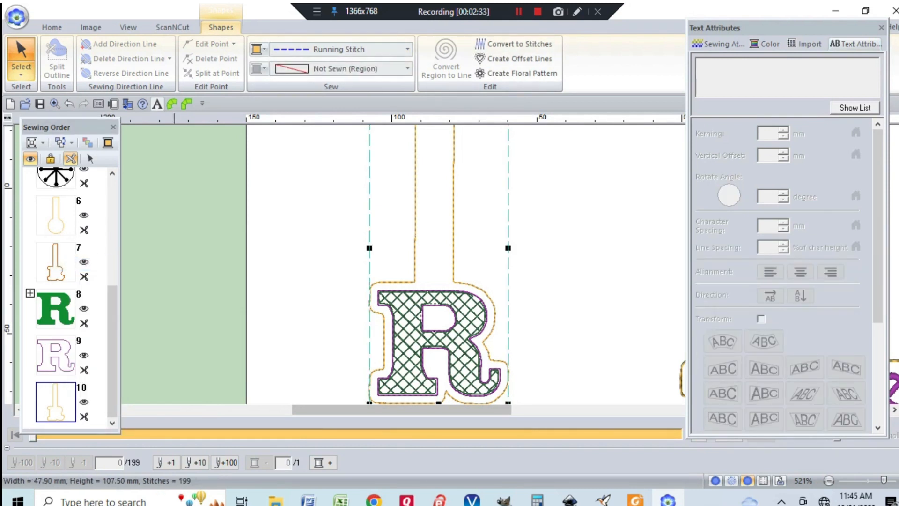
left_click(407, 49)
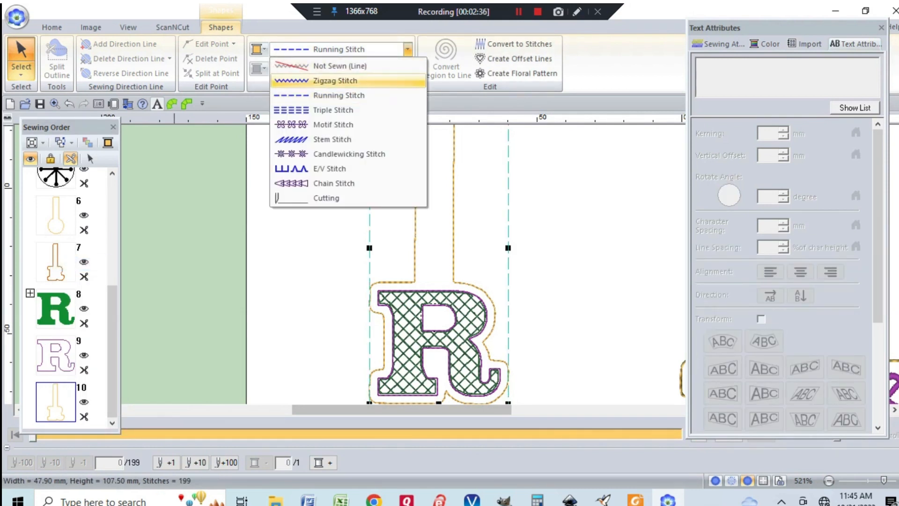
key("Down")
key("Down")
key("Return")
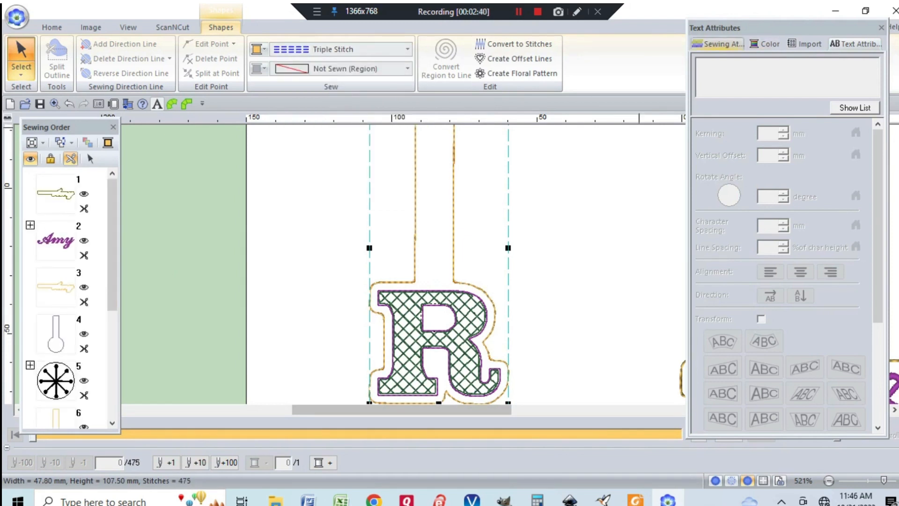
Step: Set the final outline's run pitch to 3.0 mm and deselect it
left_click(717, 44)
double_click(792, 79)
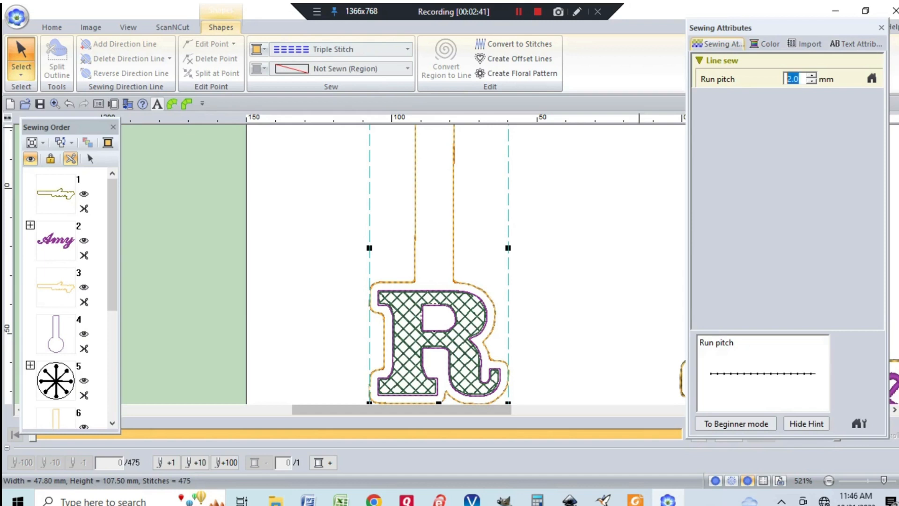
type("3.")
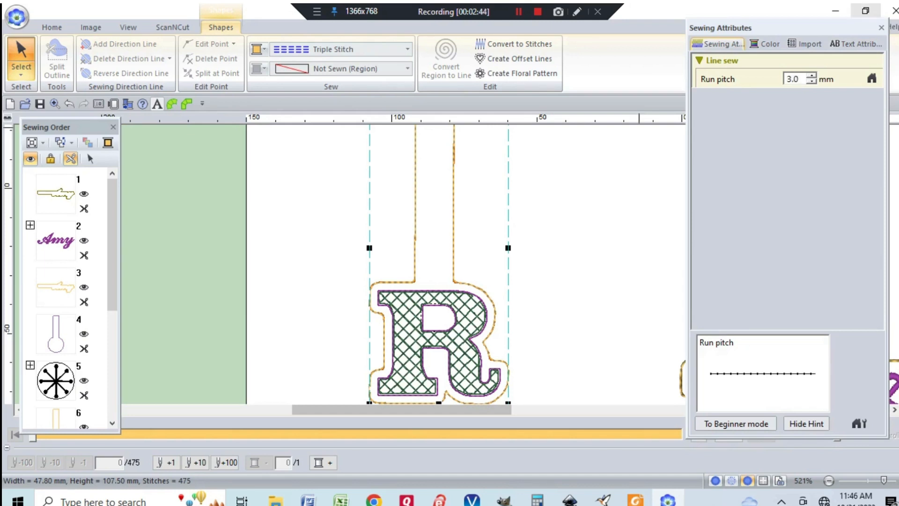
key("Return")
left_click(595, 245)
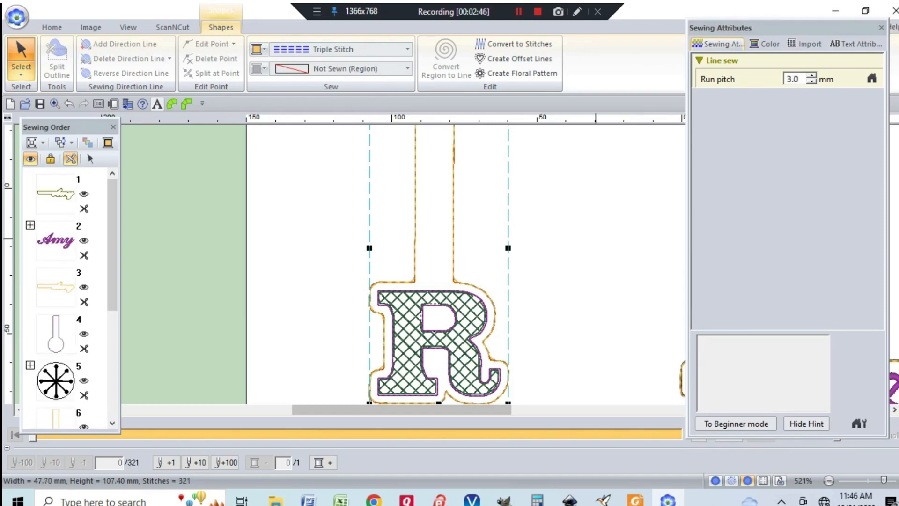
Step: Move the complete letter R tab beside the snowflake tab, above the strap of the name tab
scroll(595, 256, "down", 3)
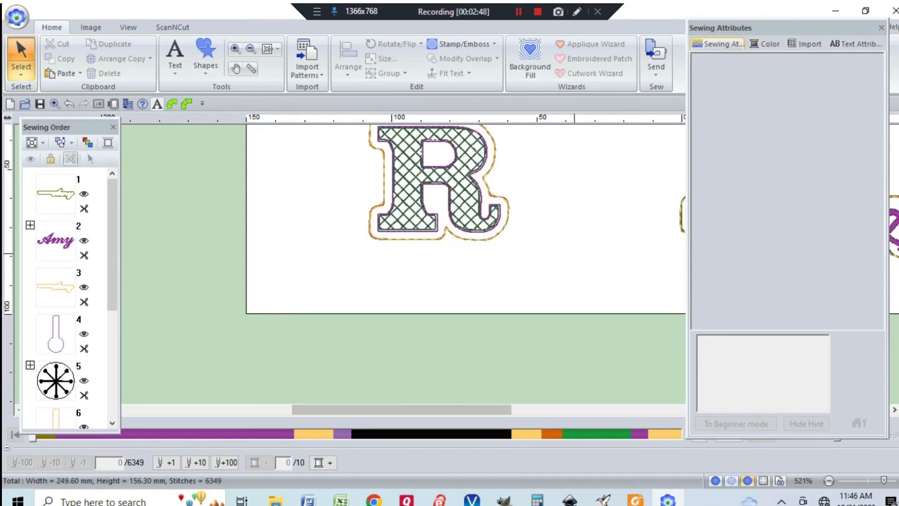
scroll(462, 271, "up", 1)
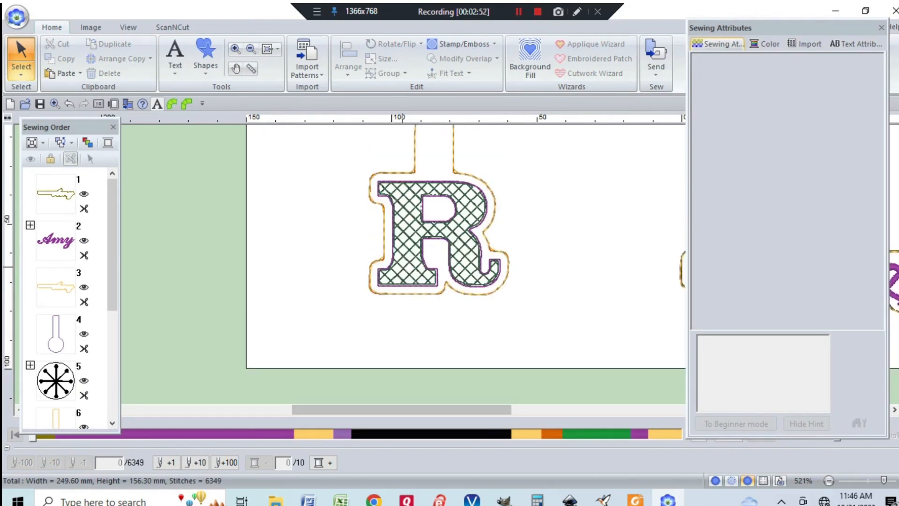
left_click(267, 49)
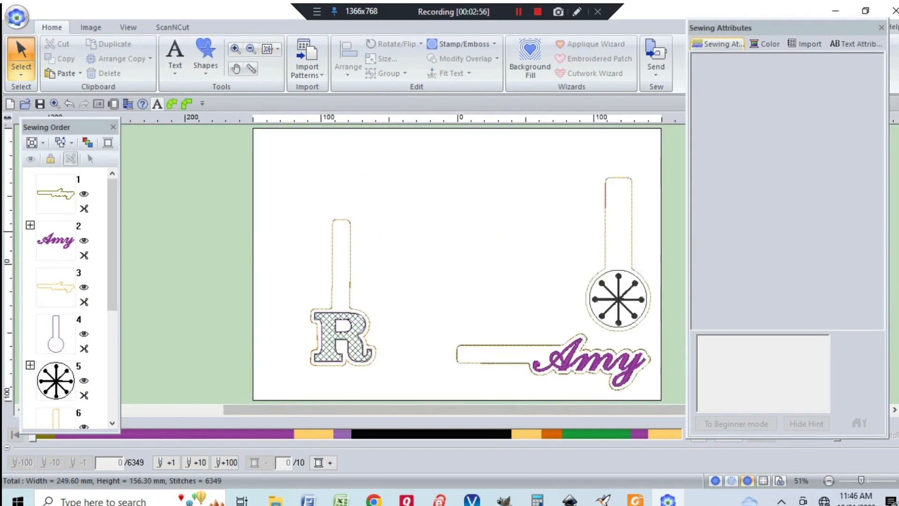
left_click_drag(290, 173, 388, 400)
left_click_drag(330, 344, 528, 295)
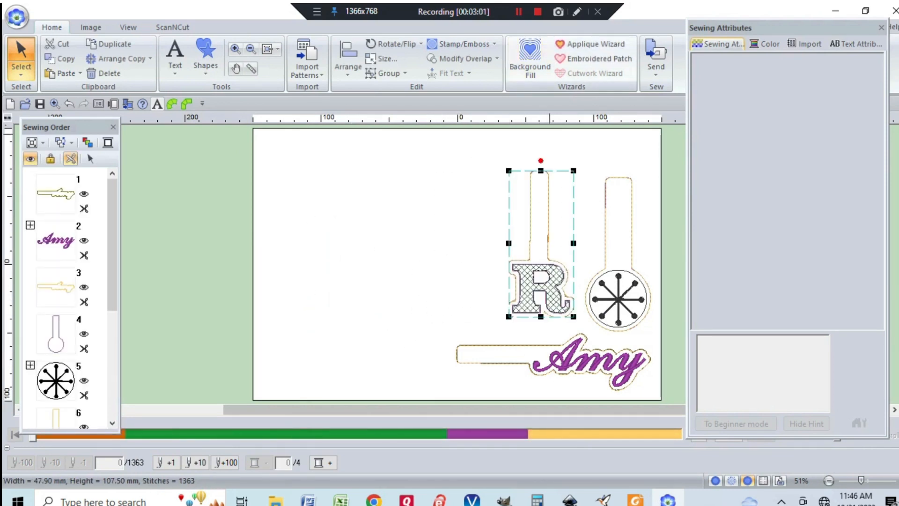
Step: Draw a bear-head shape about 51 × 49 mm in the empty area beside the letter R tab
left_click(519, 12)
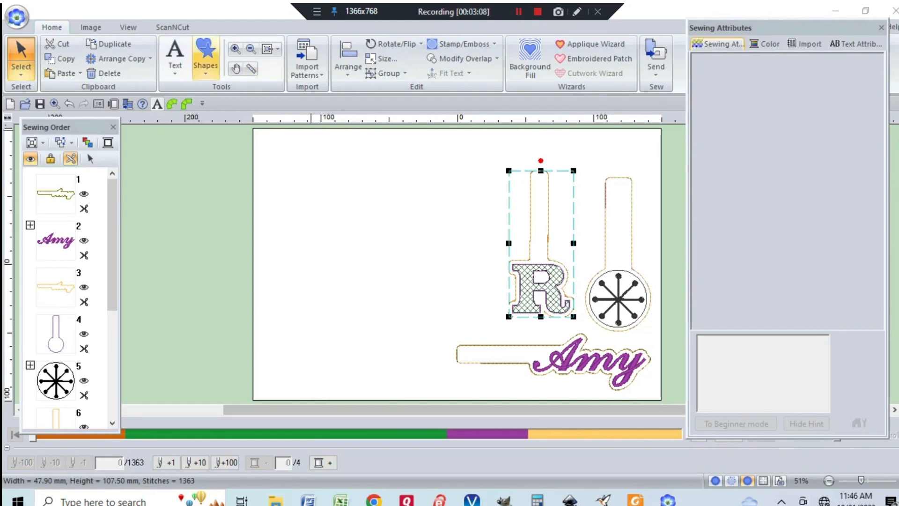
left_click(205, 59)
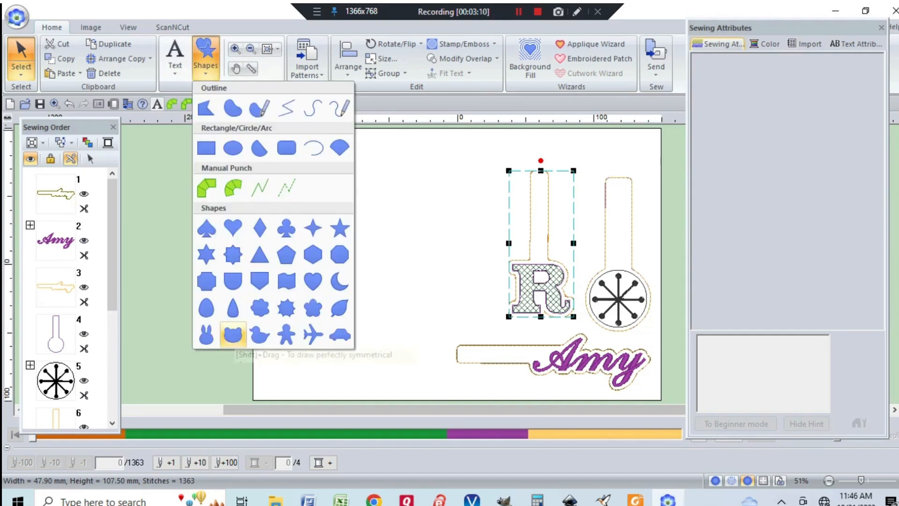
left_click(233, 334)
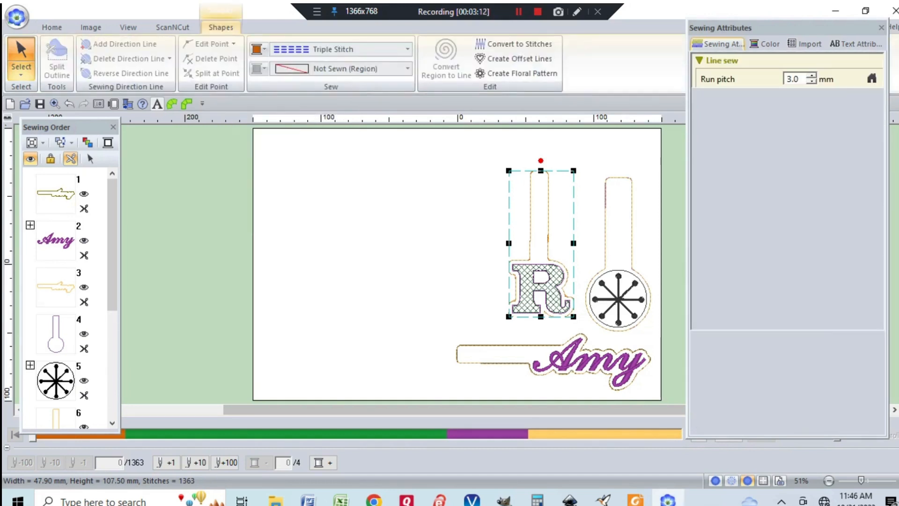
left_click_drag(285, 235, 353, 301)
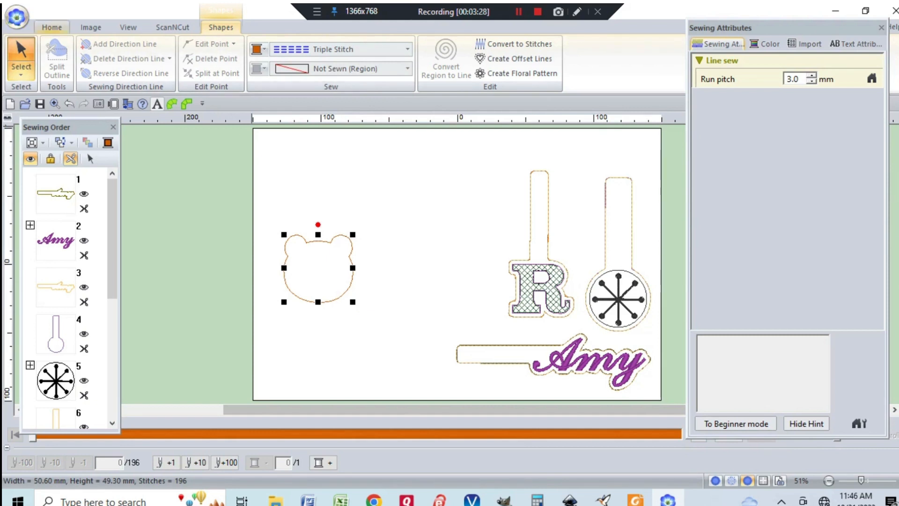
Step: Draw a closed half-circle shape about 13 mm wide and 28 mm high above the bear head
left_click(52, 27)
left_click(205, 58)
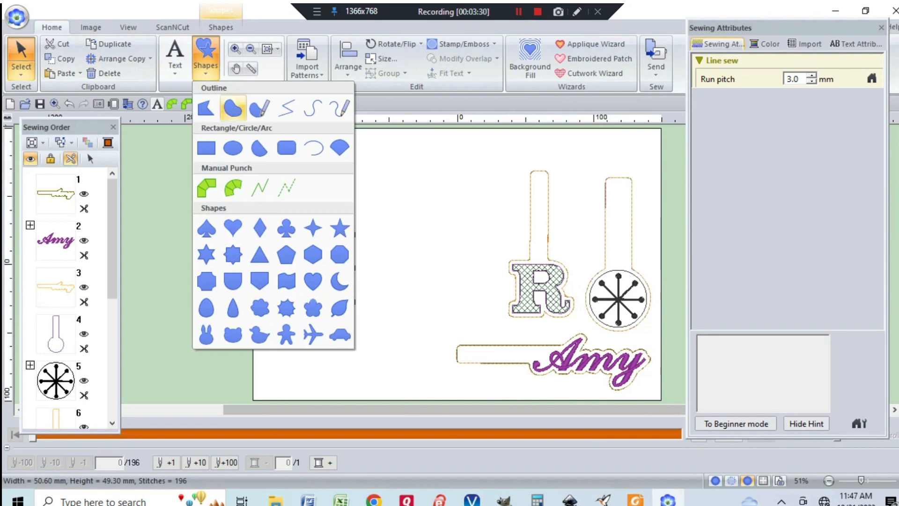
left_click(287, 148)
left_click_drag(335, 156, 369, 193)
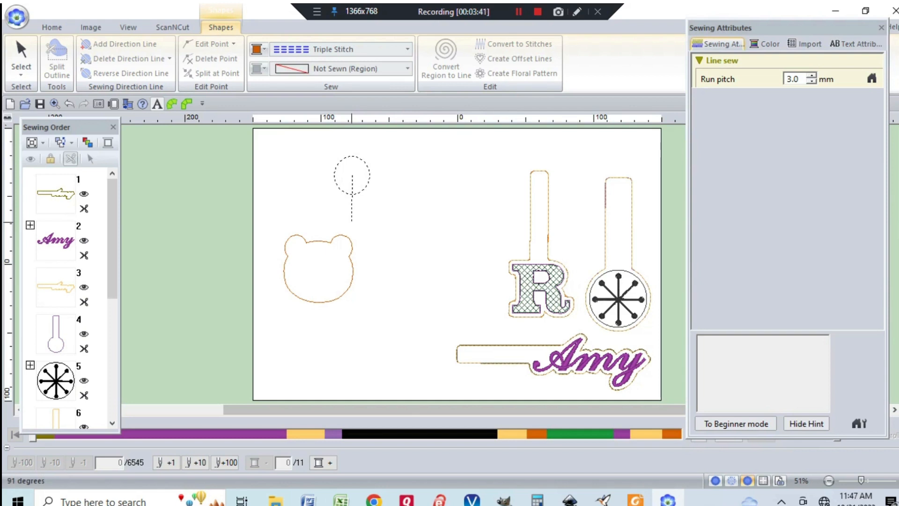
left_click(352, 220)
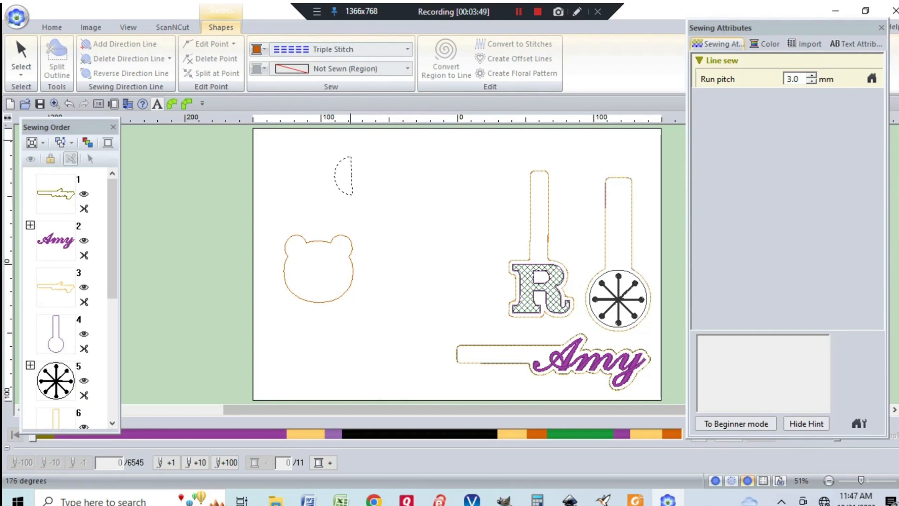
left_click(351, 141)
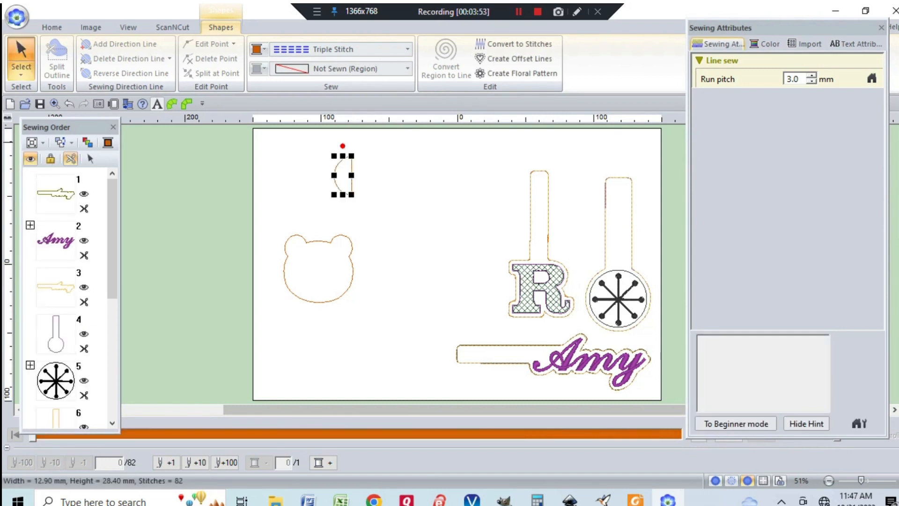
Step: Rotate the half circle so its curve faces up, resize it to about 23 × 23 mm and place it between the bear's ears
left_click_drag(342, 146, 354, 174)
left_click(342, 161)
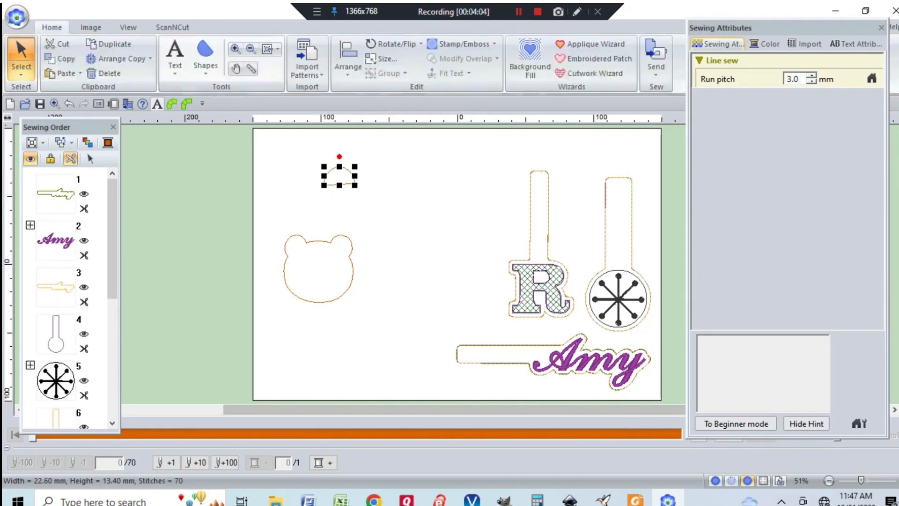
left_click(340, 184)
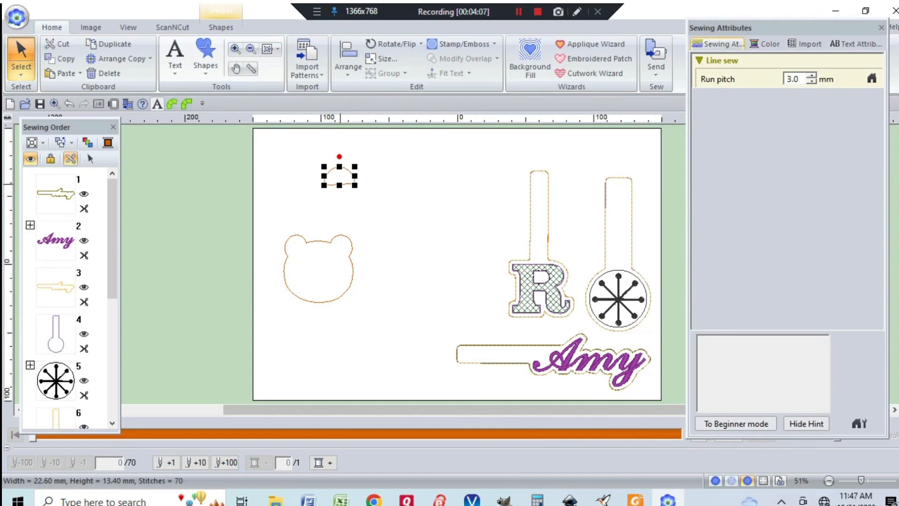
left_click_drag(340, 184, 317, 204)
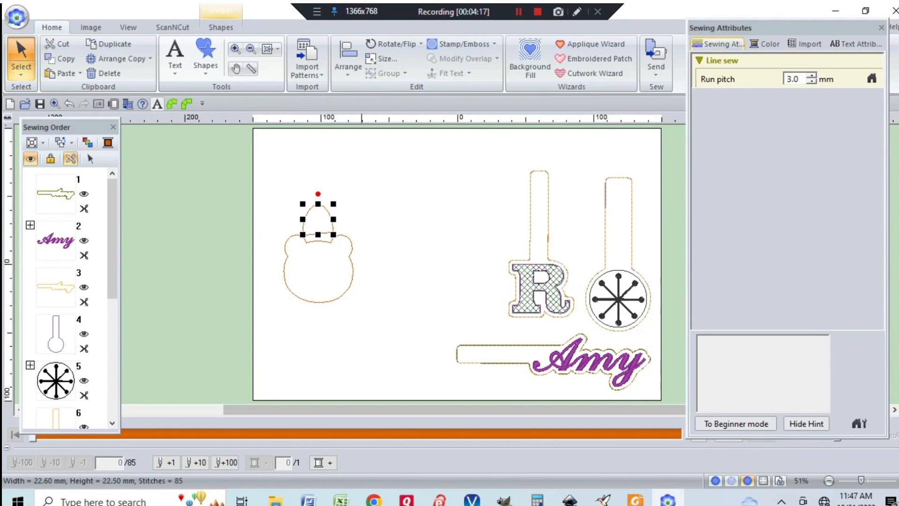
Step: Create a combined Embroidered Patch outline around the bear head and half circle, without satin stitch, using a running-stitch cutting line 2.5 mm away
left_click_drag(370, 310, 262, 193)
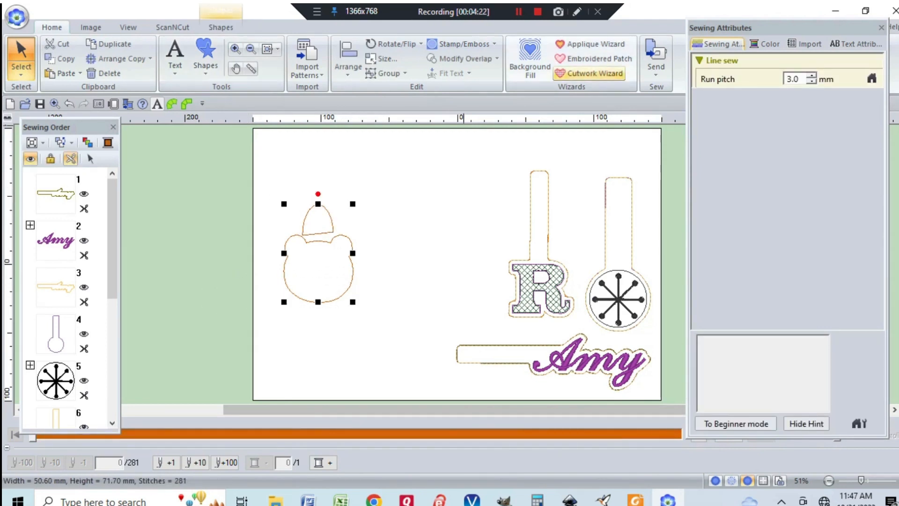
left_click(595, 58)
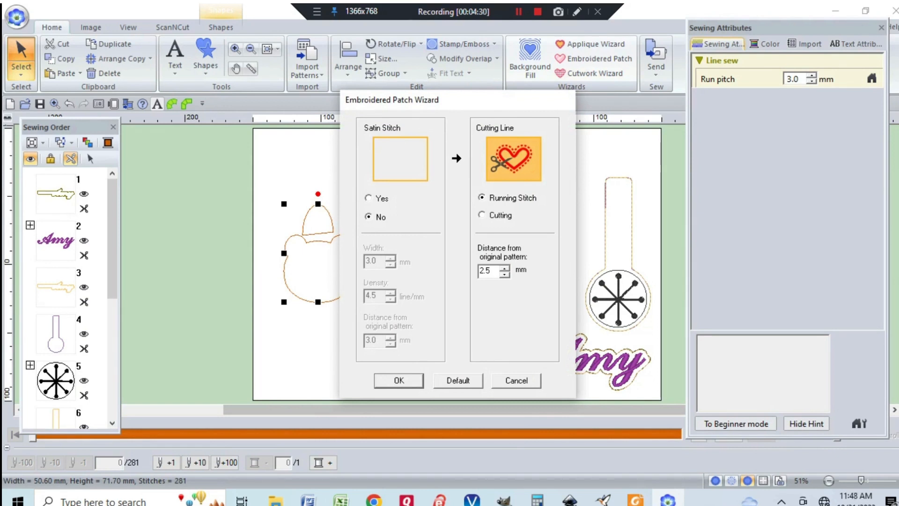
left_click(398, 380)
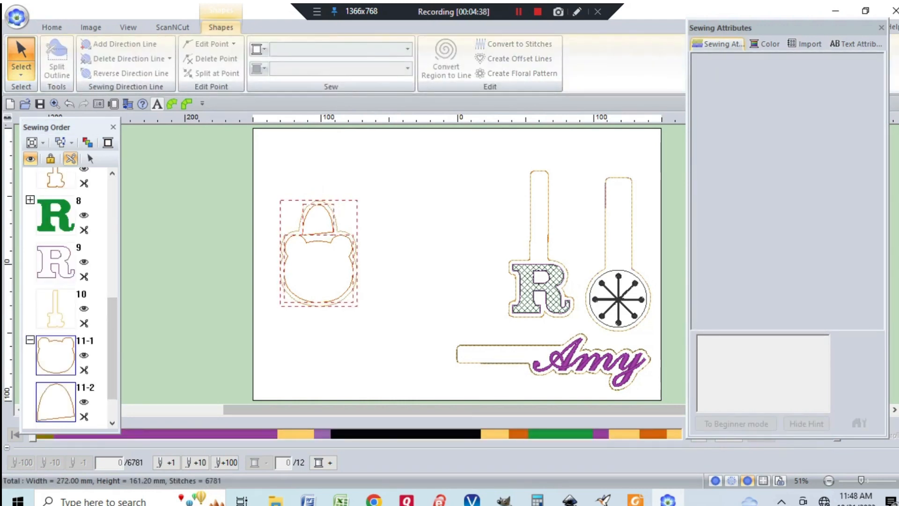
Step: Delete the original half circle, keeping the bear head and the combined outer outline
right_click(51, 397)
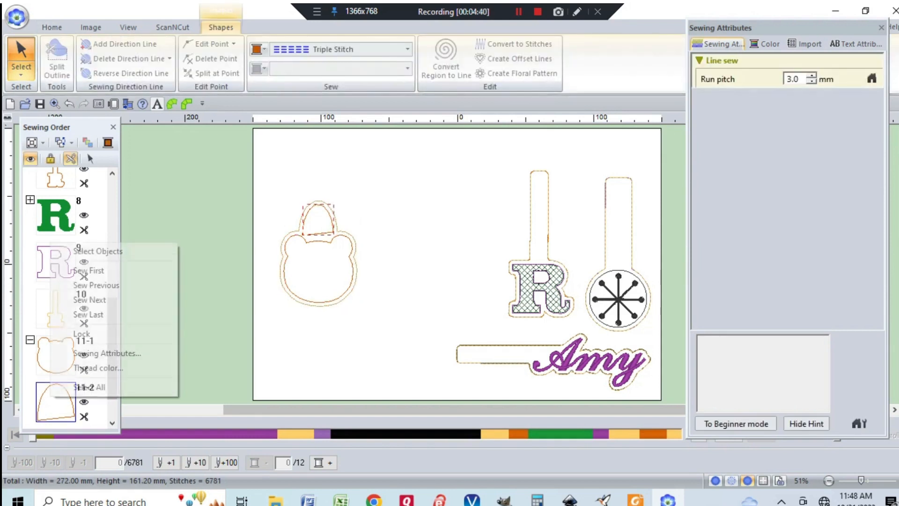
left_click(98, 251)
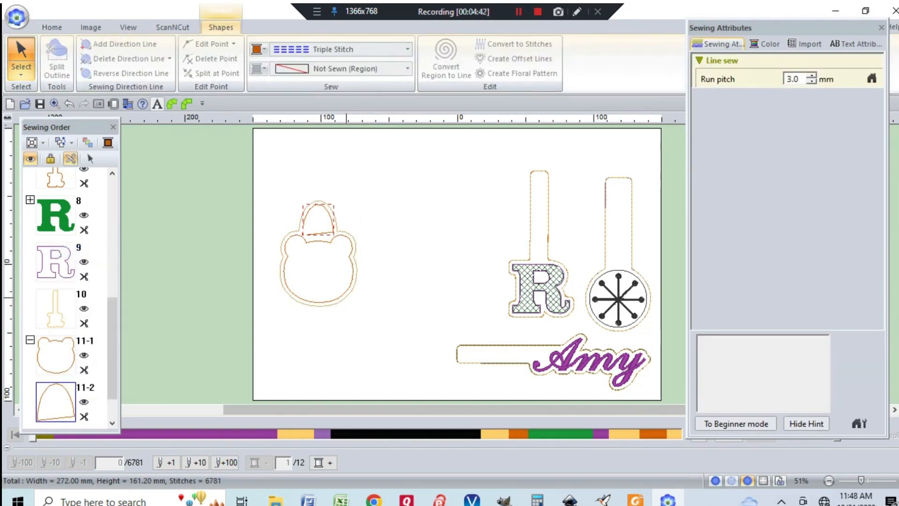
key("Delete")
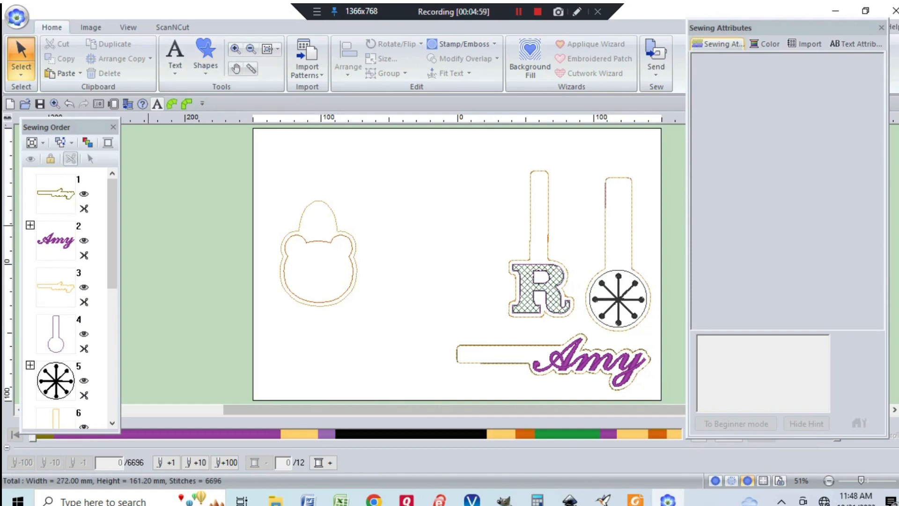
Step: Change the inner bear-head outline to Running Stitch
left_click_drag(112, 235, 111, 365)
left_click(56, 355)
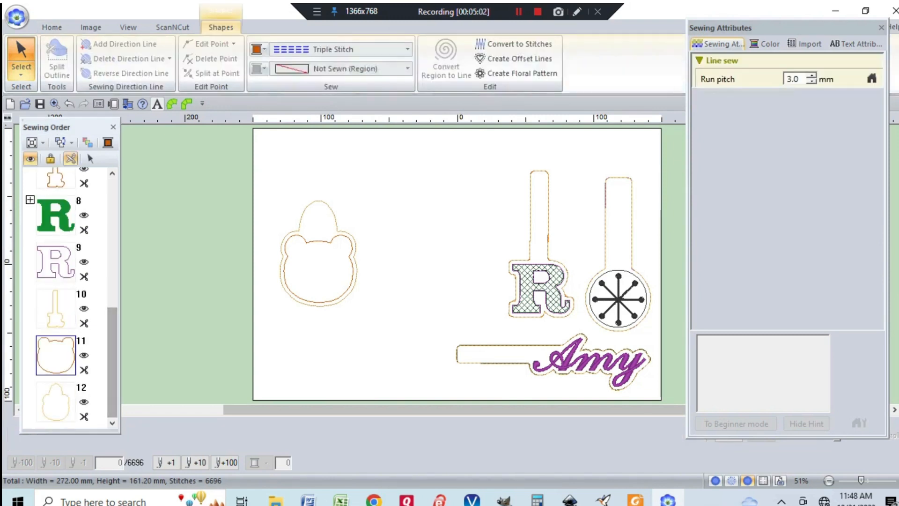
left_click(407, 49)
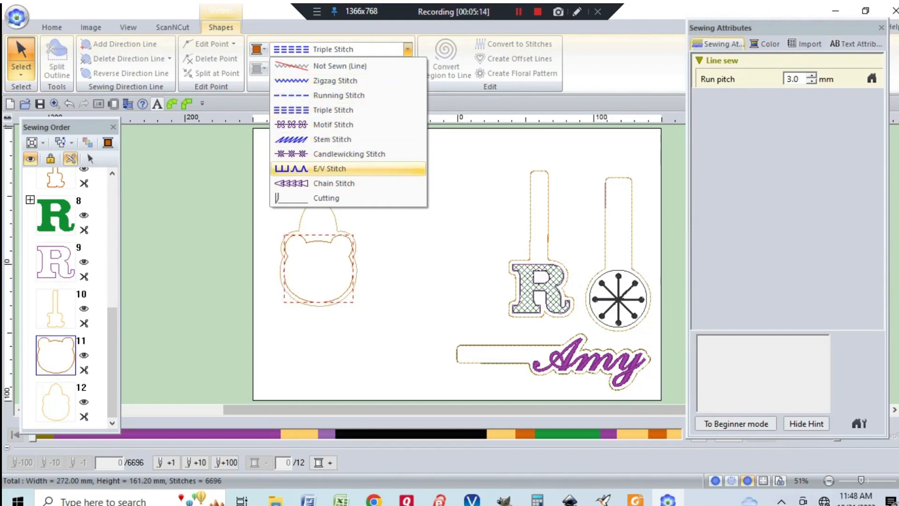
left_click(338, 95)
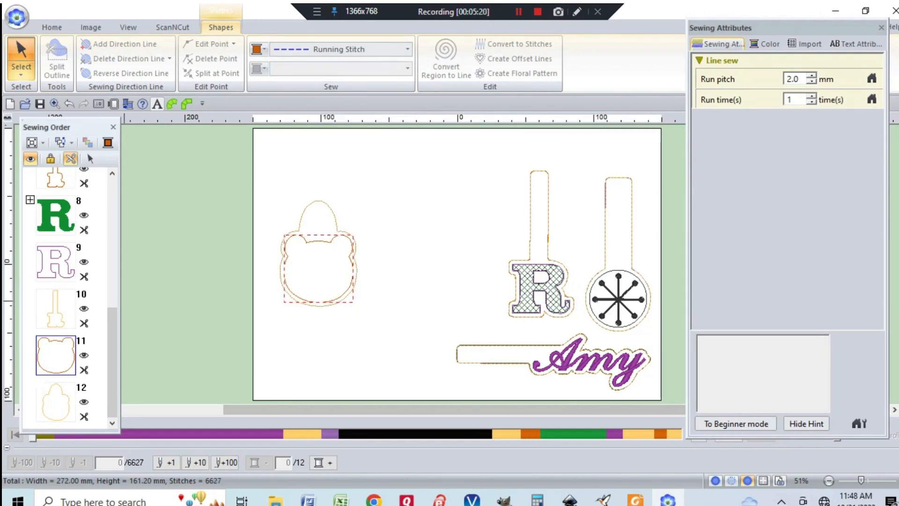
Step: Fill the inner bear-head shape with Net Fill Stitch and show its objects in the sewing order
right_click(64, 196)
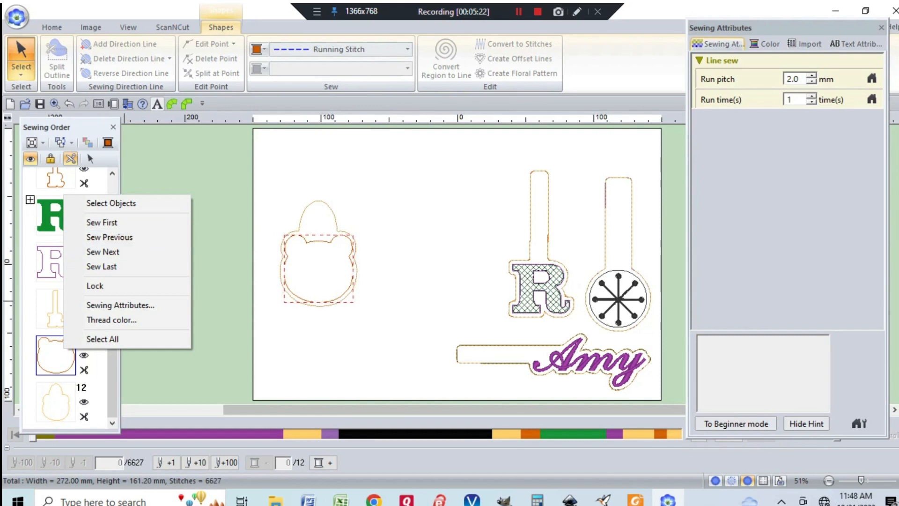
left_click(111, 203)
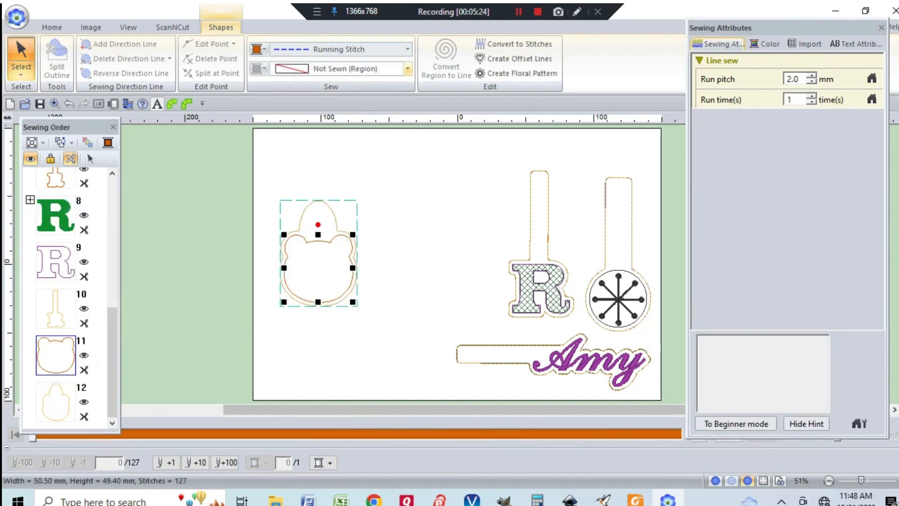
left_click(408, 68)
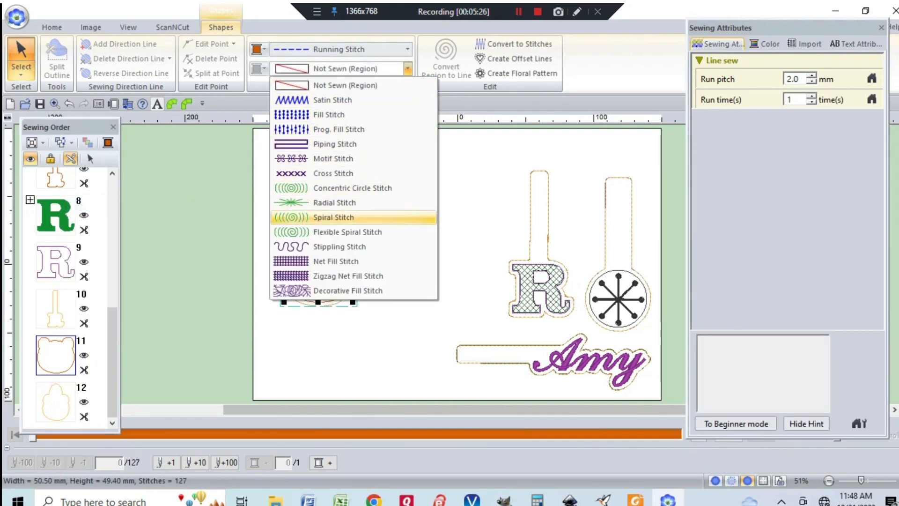
left_click(335, 260)
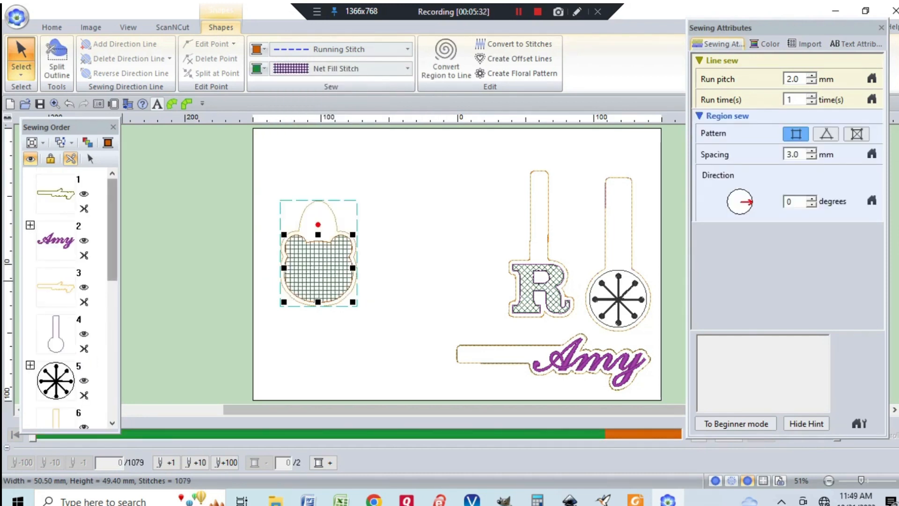
scroll(70, 295, "down", 5)
scroll(70, 295, "down", 3)
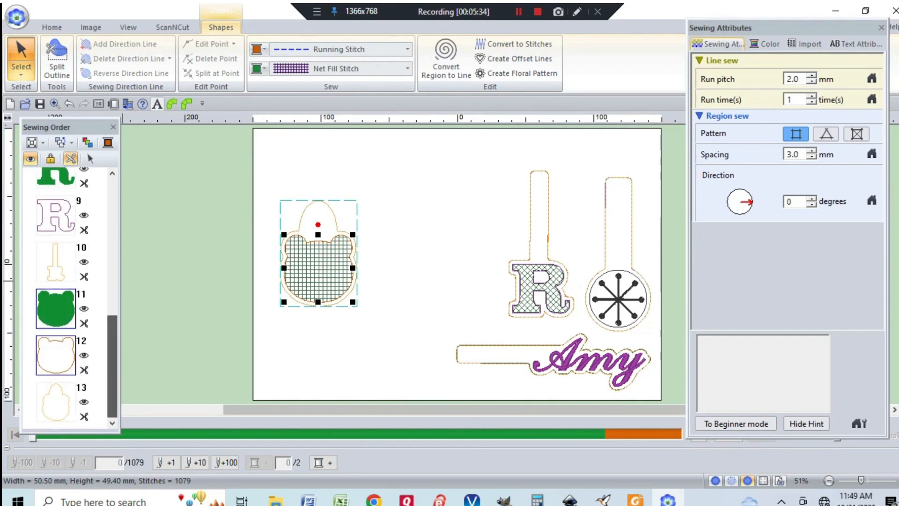